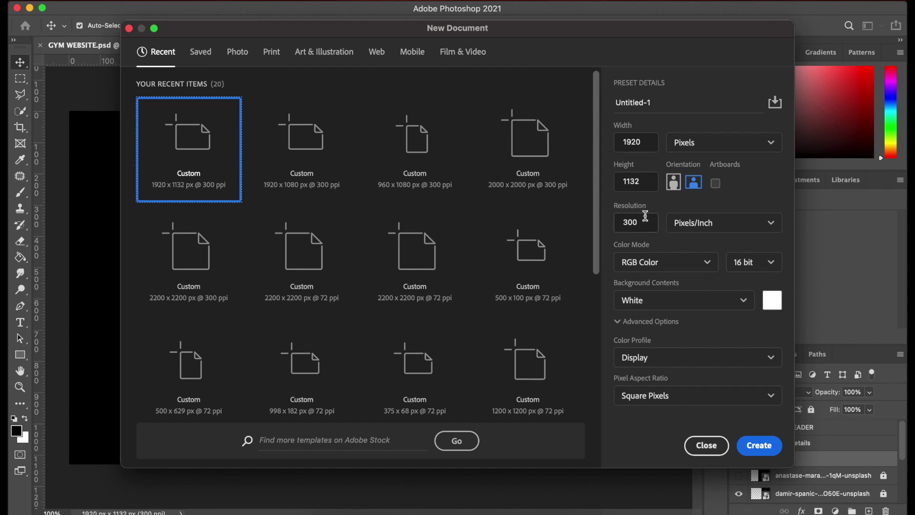
Keep the new 1920 × 1132 px, 300 ppi document at 16 bit and create it.
{"action": "left_click", "coordinate": [752, 265]}
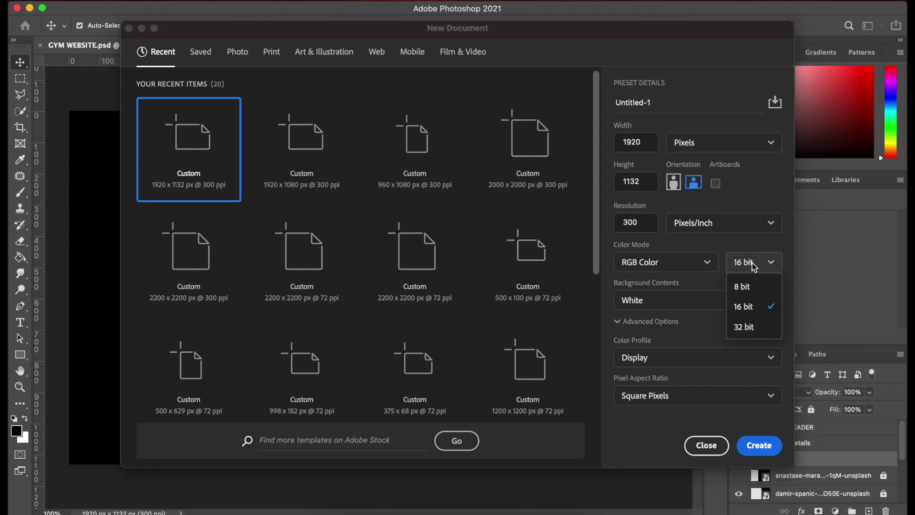
{"action": "left_click", "coordinate": [753, 310]}
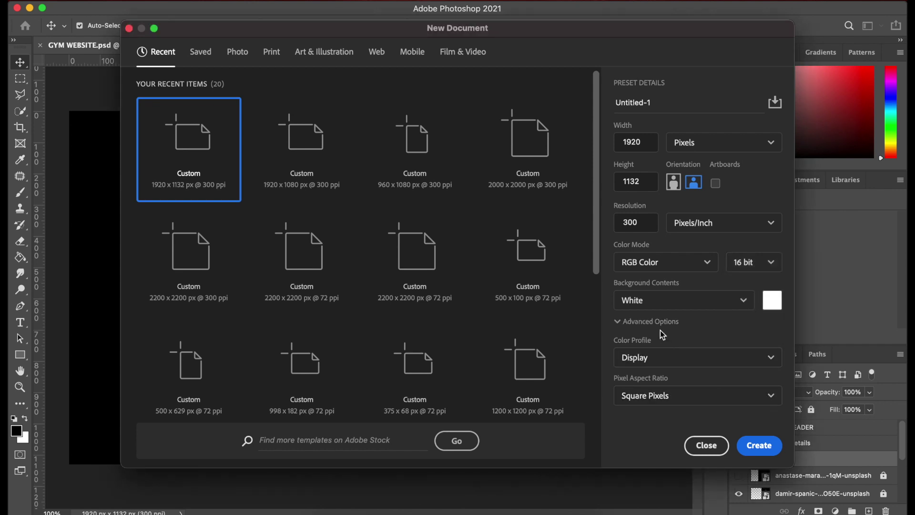
{"action": "left_click", "coordinate": [761, 448]}
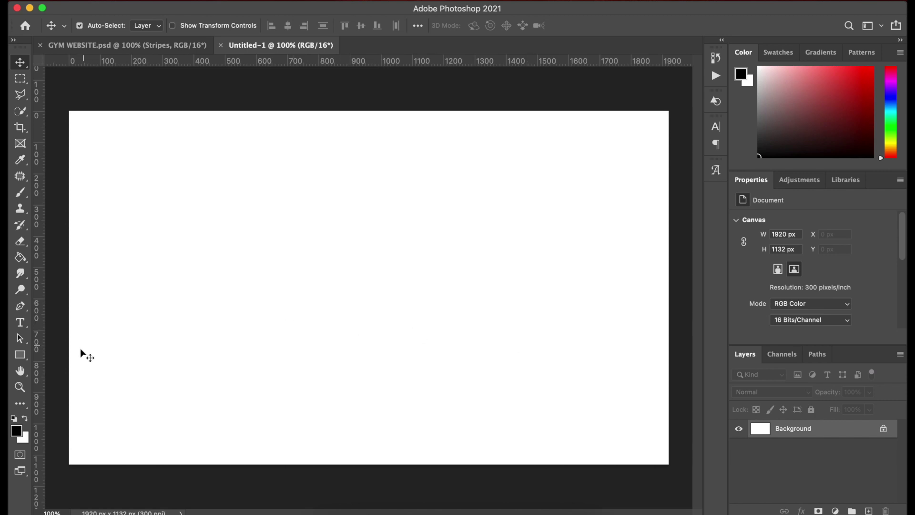
Set the foreground colour to near-black #020202.
{"action": "left_click", "coordinate": [21, 432]}
{"action": "left_click", "coordinate": [806, 224]}
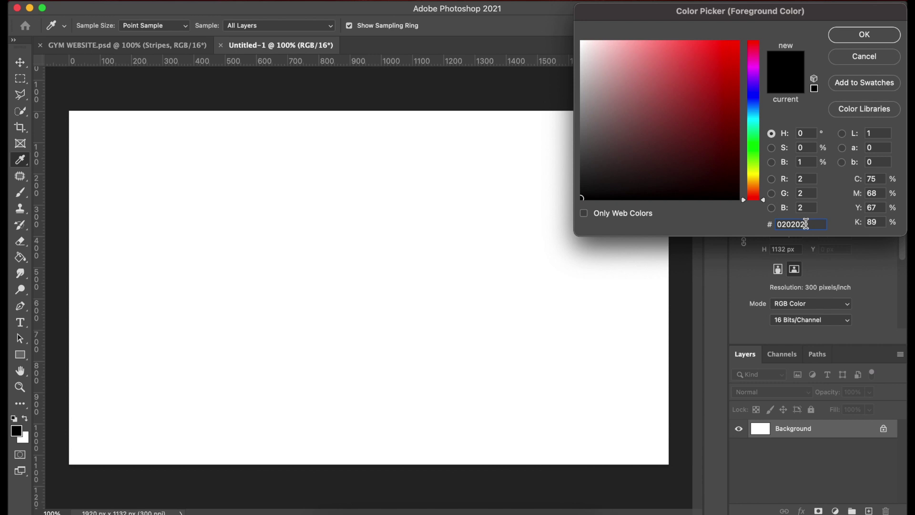
{"action": "left_click", "coordinate": [855, 38]}
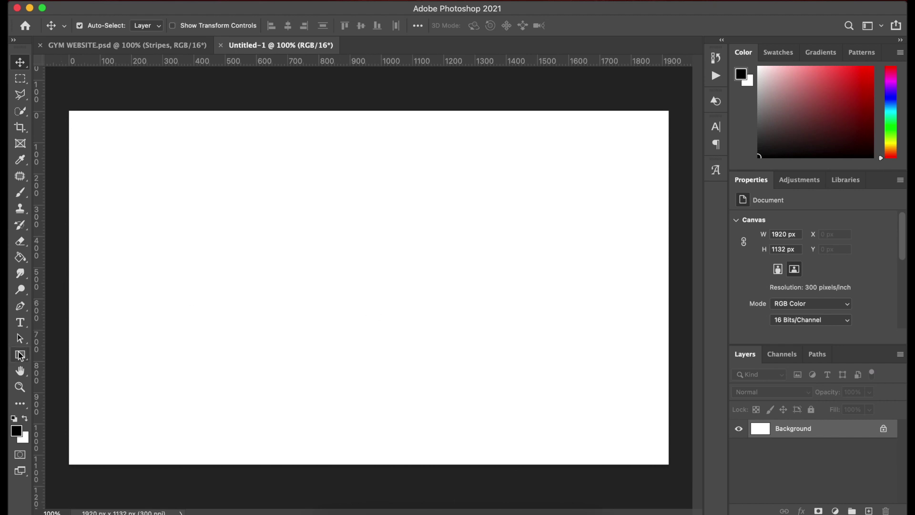
Fill the white canvas with the near-black colour using the Paint Bucket.
{"action": "left_click", "coordinate": [20, 258]}
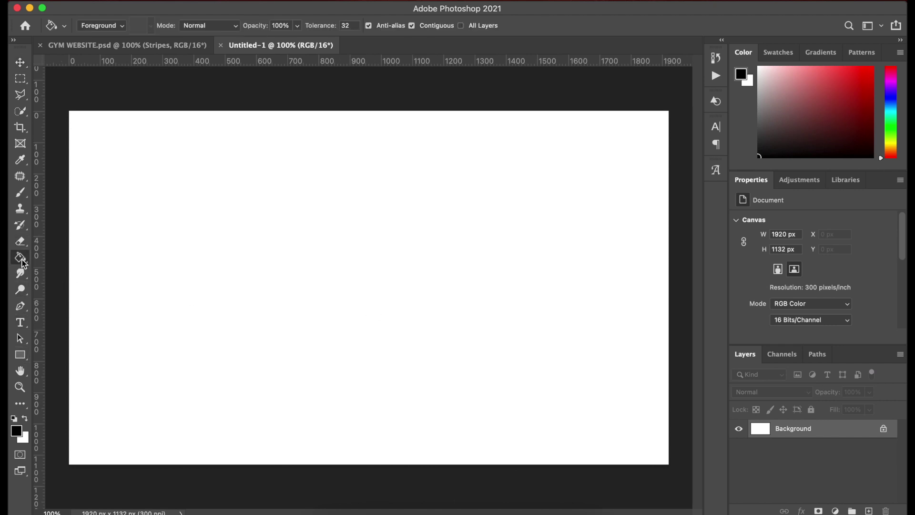
{"action": "left_click", "coordinate": [265, 267]}
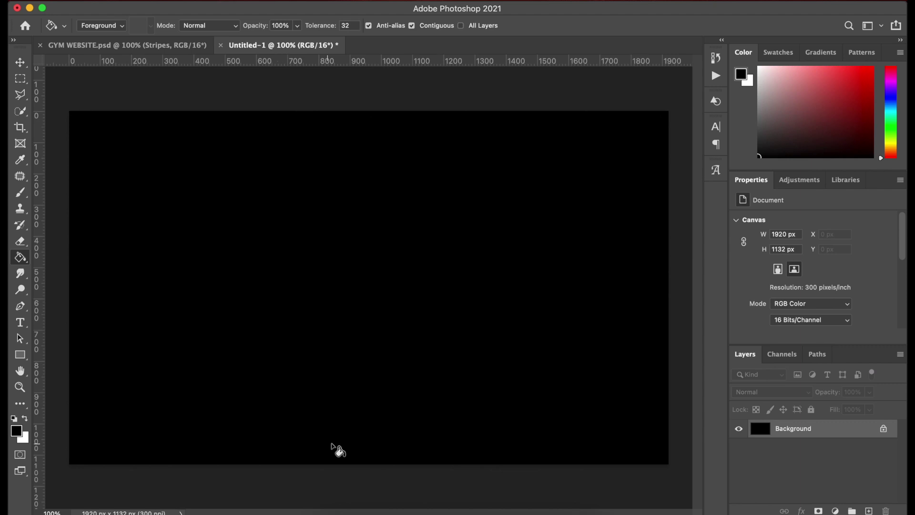
{"action": "left_click", "coordinate": [327, 513]}
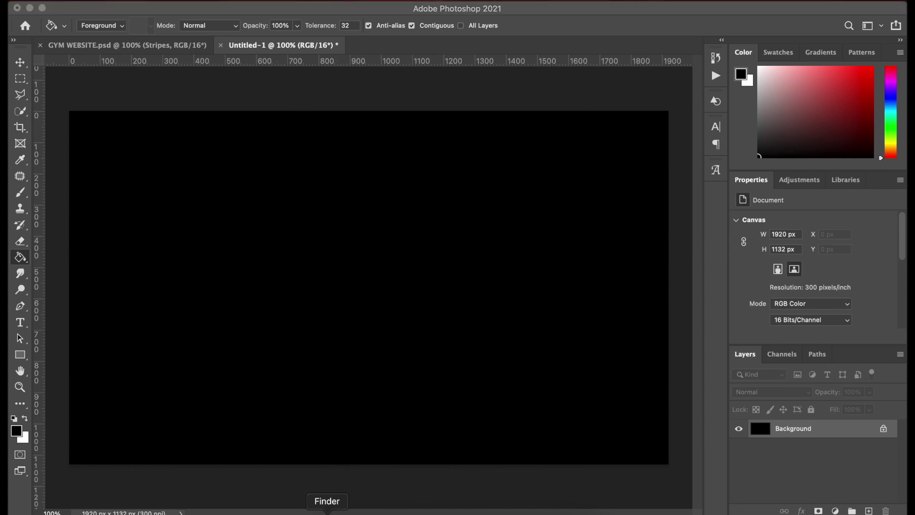
Open the PICS FOR TUTORIALS folder inside Downloads.
{"action": "left_click", "coordinate": [217, 203]}
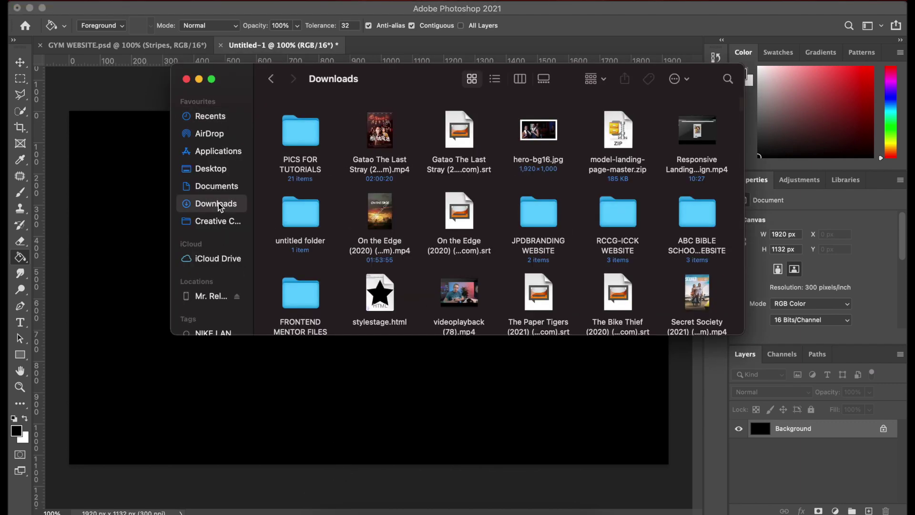
{"action": "left_click", "coordinate": [299, 141]}
{"action": "double_click", "coordinate": [299, 141]}
{"action": "scroll", "coordinate": [457, 208], "scroll_direction": "down", "scroll_amount": 2}
{"action": "scroll", "coordinate": [458, 208], "scroll_direction": "up", "scroll_amount": 2}
{"action": "scroll", "coordinate": [458, 208], "scroll_direction": "down", "scroll_amount": 2}
Select three gym photos, including pexels-photo-28054.jpeg, and drag them onto the Photoshop canvas.
{"action": "left_click", "coordinate": [576, 212]}
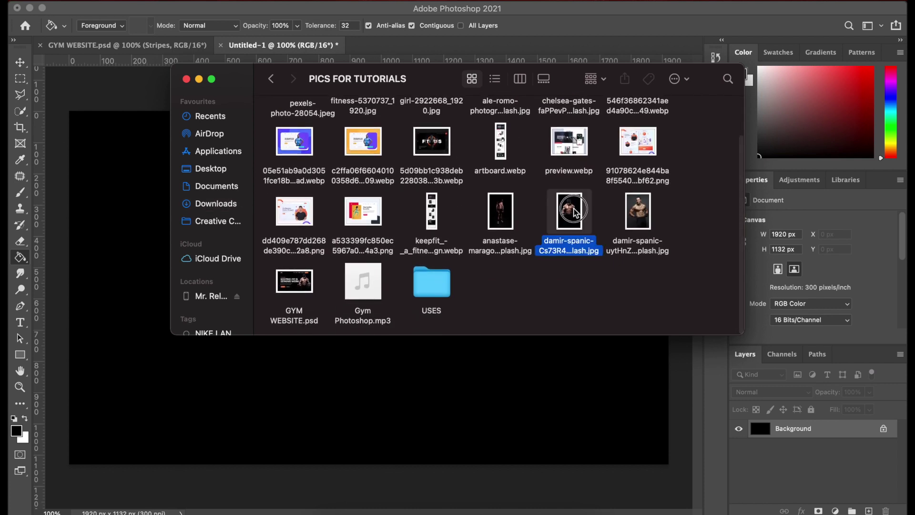
{"action": "left_click", "coordinate": [505, 225], "text": "super"}
{"action": "scroll", "coordinate": [505, 225], "scroll_direction": "up", "scroll_amount": 3}
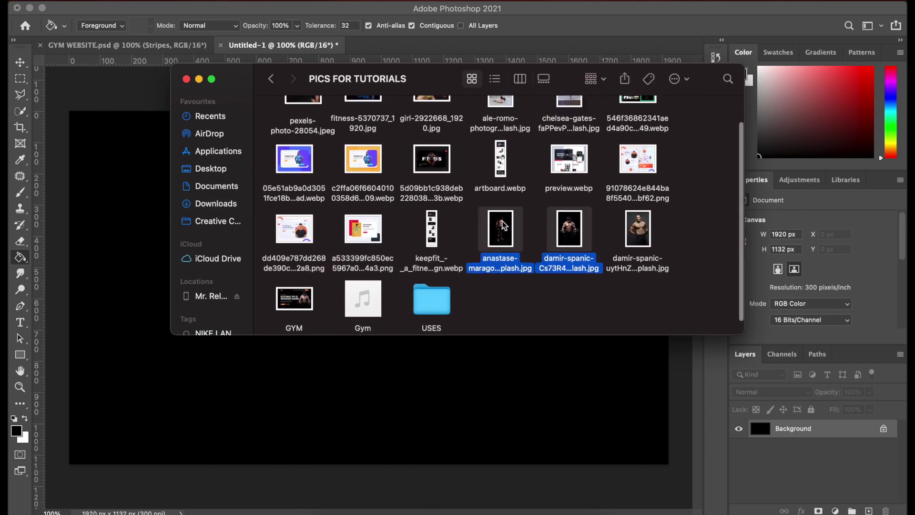
{"action": "left_click", "coordinate": [302, 128], "text": "super"}
{"action": "left_click_drag", "start_coordinate": [303, 128], "coordinate": [93, 217]}
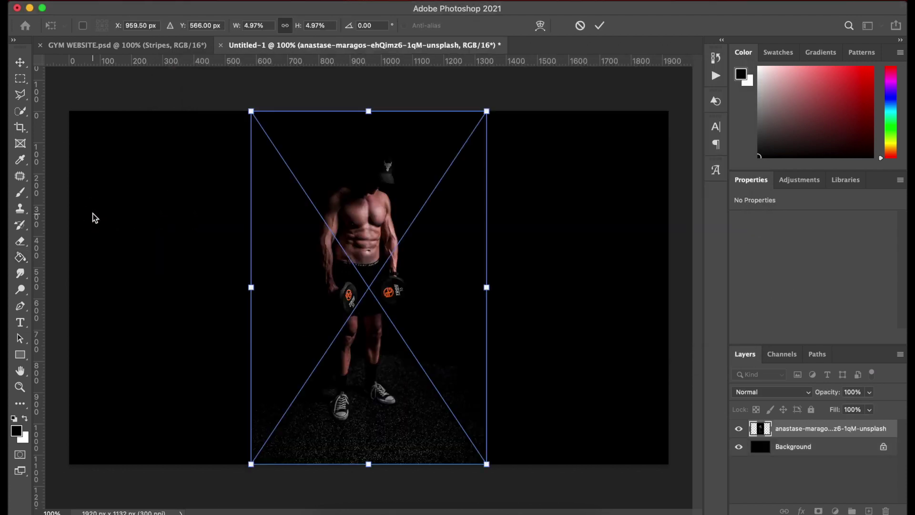
Commit the three placed photos and hide the pexels-photo-28054 and damir-spanic layers.
{"action": "key", "text": "Return"}
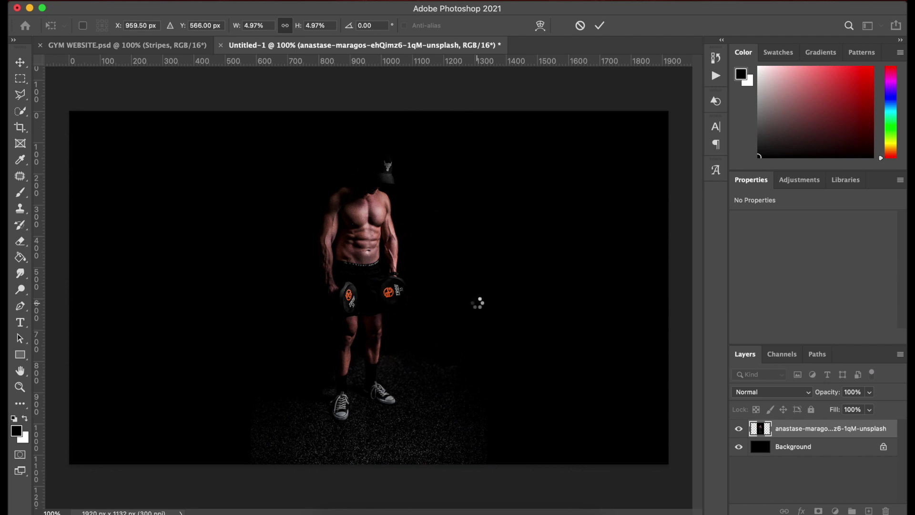
{"action": "key", "text": "Return"}
{"action": "key", "text": "Return"}
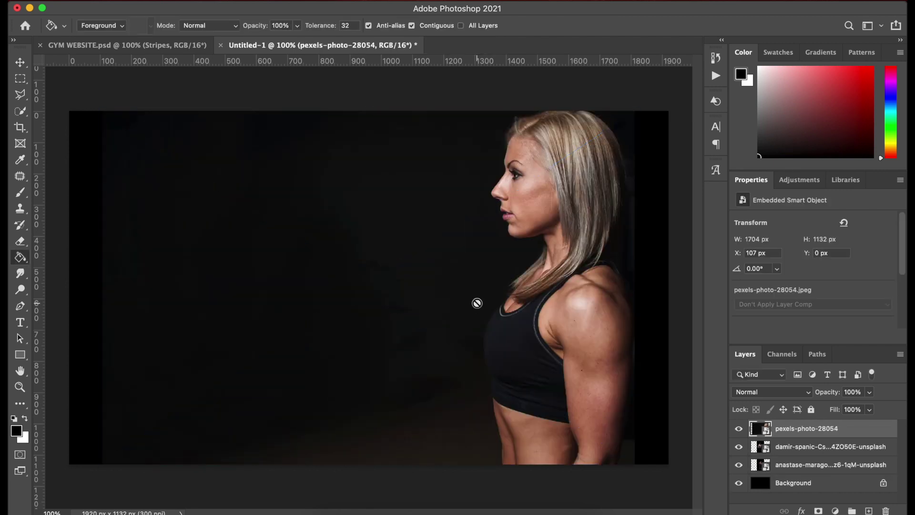
{"action": "left_click", "coordinate": [738, 429]}
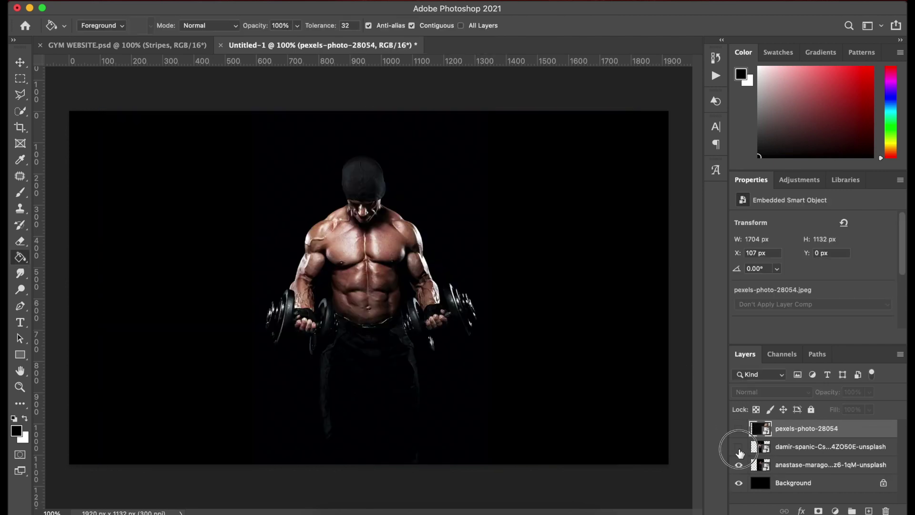
{"action": "left_click", "coordinate": [739, 448]}
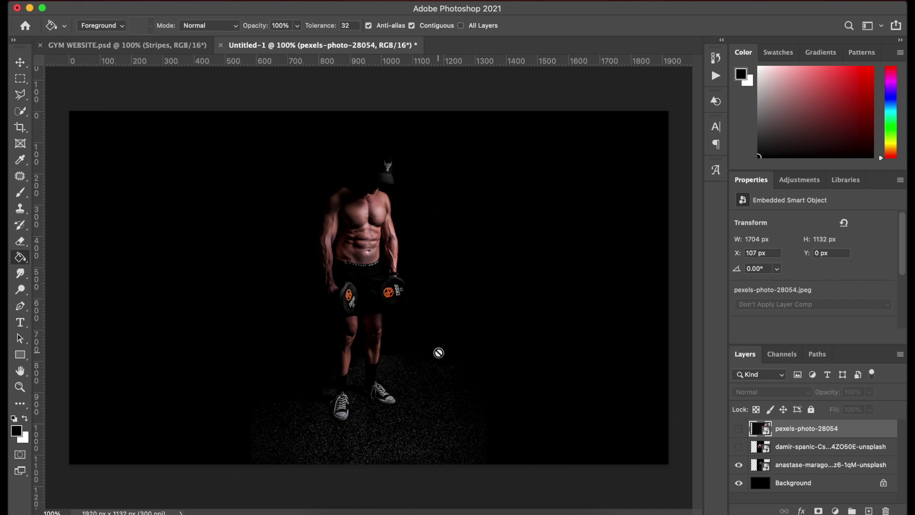
Select the visible anastase-maragos layer with the Move tool and begin Free Transform.
{"action": "key", "text": "v"}
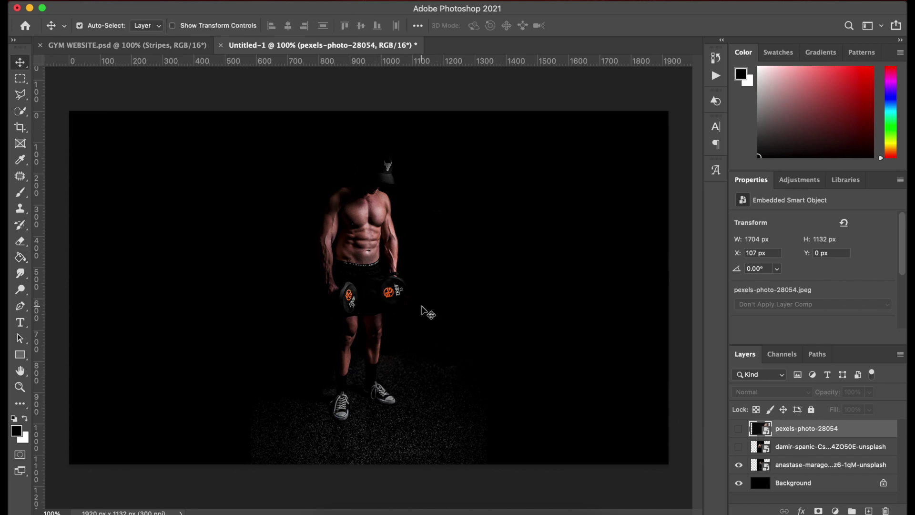
{"action": "left_click", "coordinate": [332, 290]}
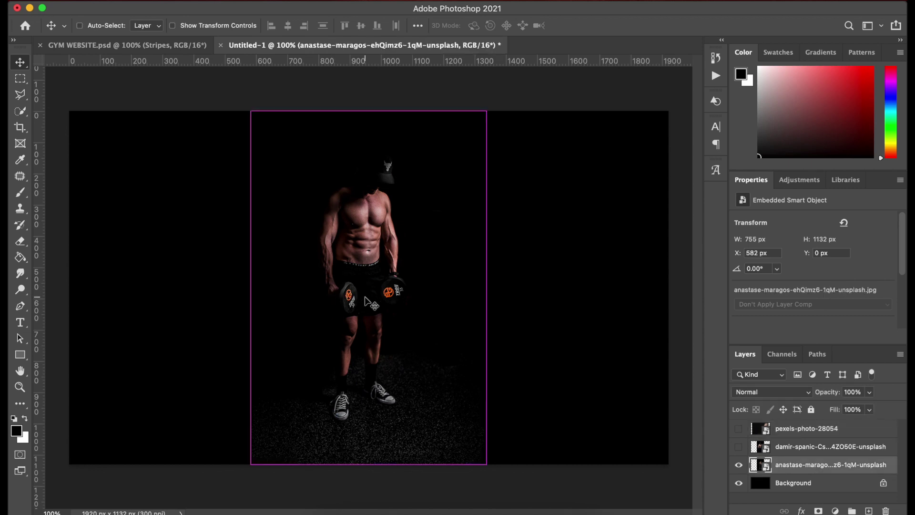
{"action": "key", "text": "super"}
{"action": "key", "text": "super+t"}
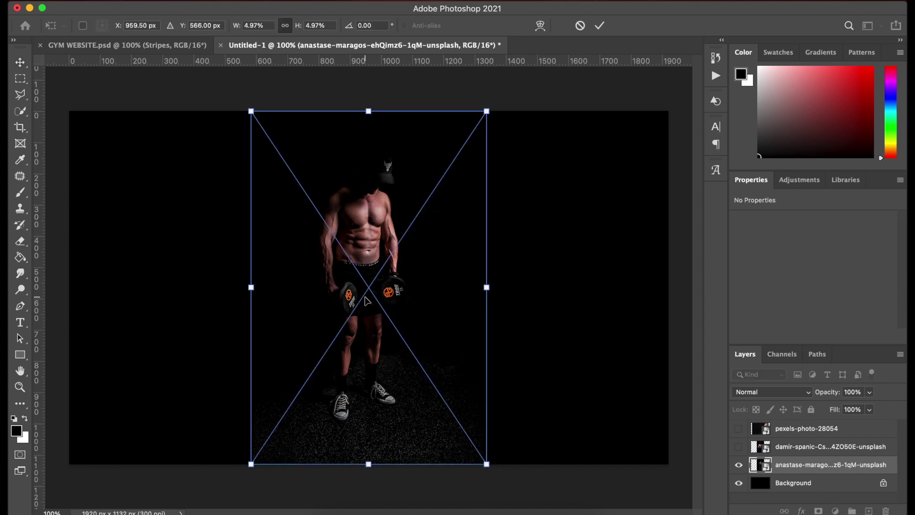
Flip the man photo horizontally and move it toward the canvas's right side.
{"action": "right_click", "coordinate": [370, 229]}
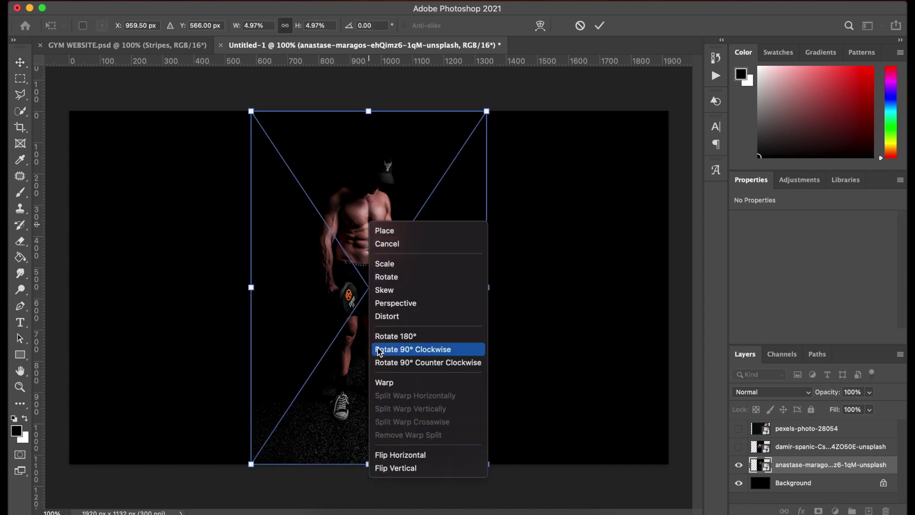
{"action": "left_click", "coordinate": [419, 456]}
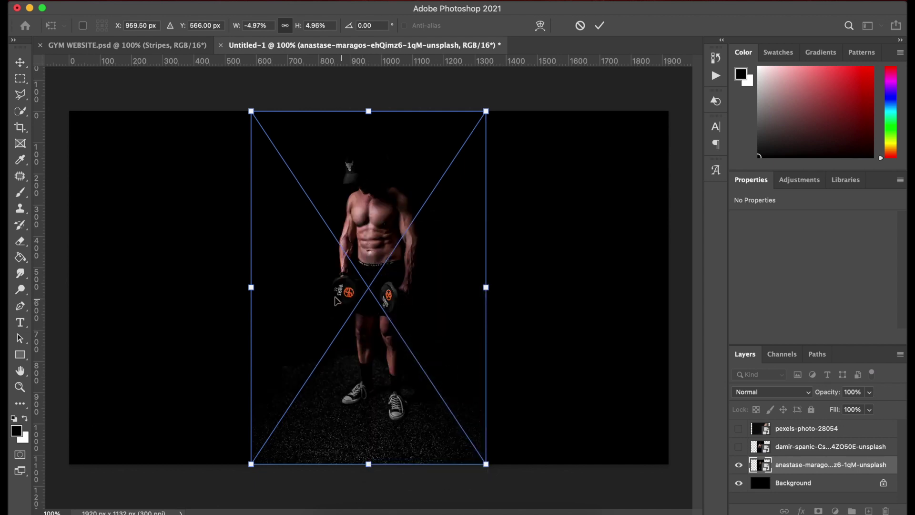
{"action": "left_click_drag", "start_coordinate": [324, 287], "coordinate": [509, 321]}
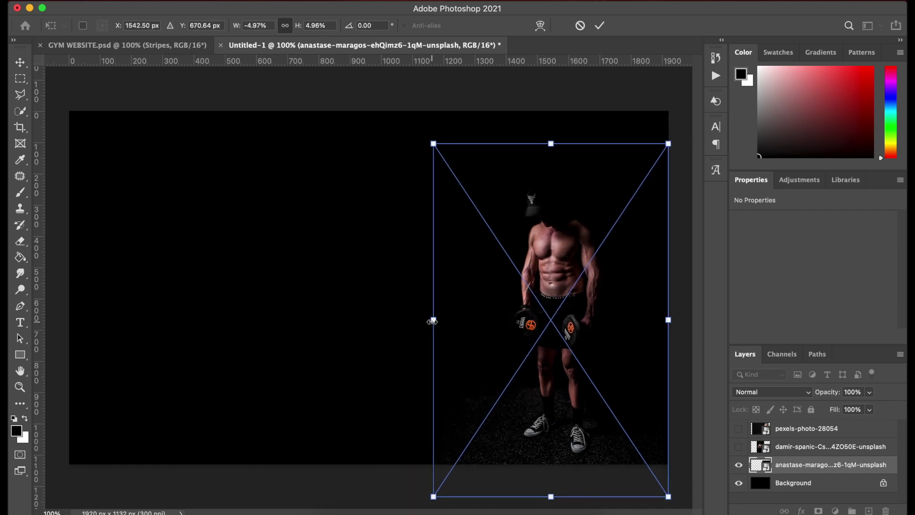
Enlarge the photo to about 1494 × 2240 px, cropped at the waist, and commit.
{"action": "left_click_drag", "start_coordinate": [432, 322], "coordinate": [278, 319]}
{"action": "left_click_drag", "start_coordinate": [401, 307], "coordinate": [483, 358]}
{"action": "left_click_drag", "start_coordinate": [371, 369], "coordinate": [292, 368]}
{"action": "left_click_drag", "start_coordinate": [433, 341], "coordinate": [456, 374]}
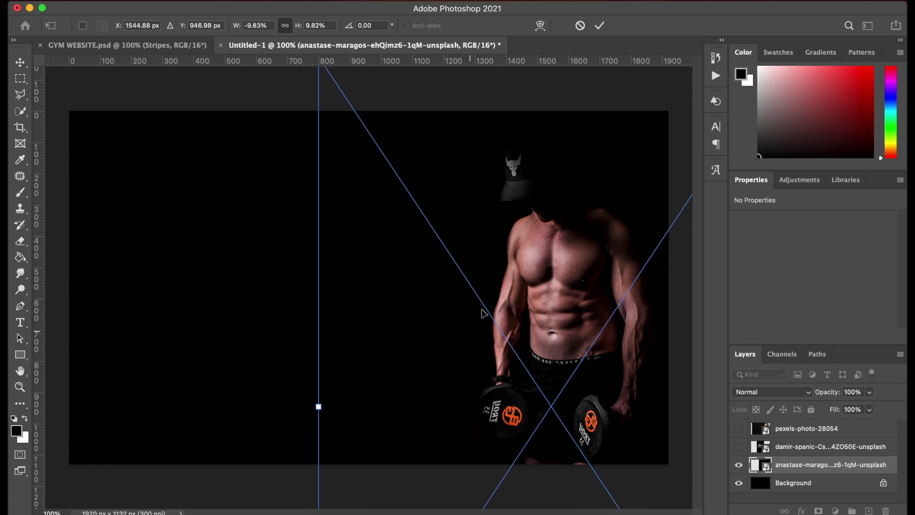
{"action": "left_click", "coordinate": [600, 26]}
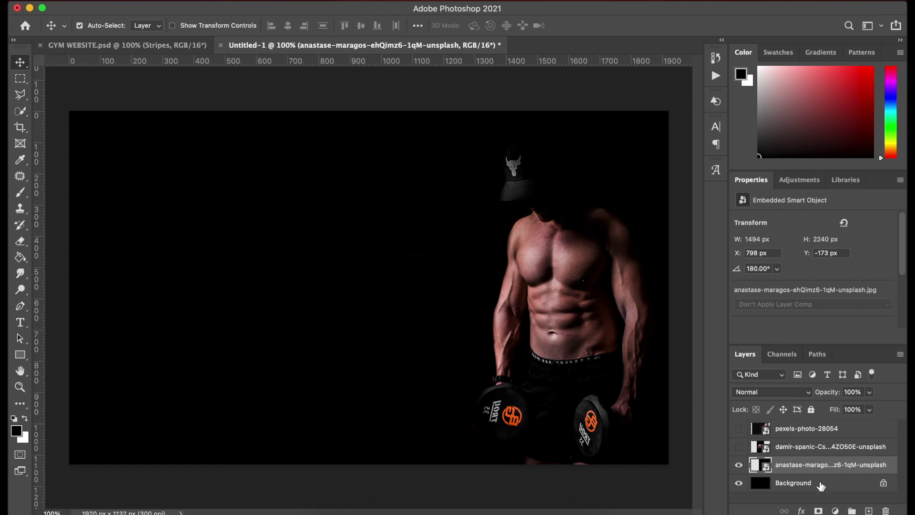
{"action": "left_click", "coordinate": [806, 429]}
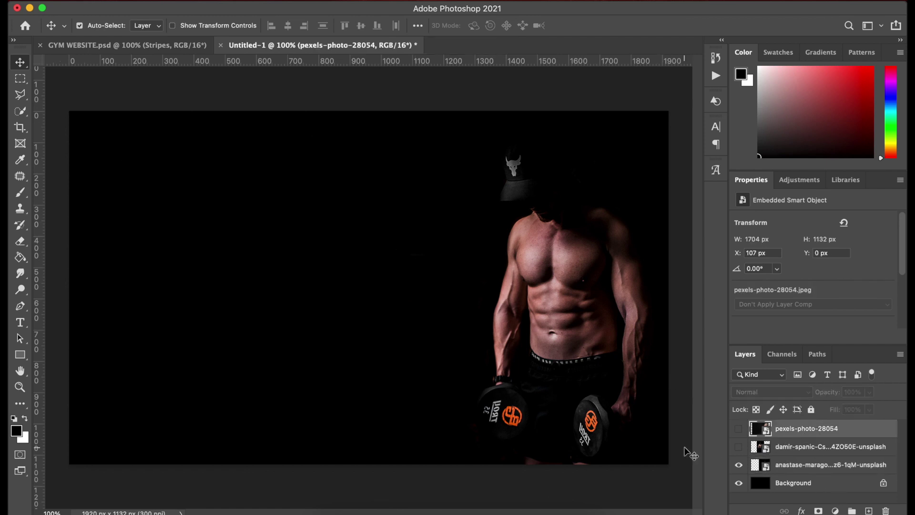
Draw a vertical Pen line near the canvas's left edge with no fill.
{"action": "key", "text": "p"}
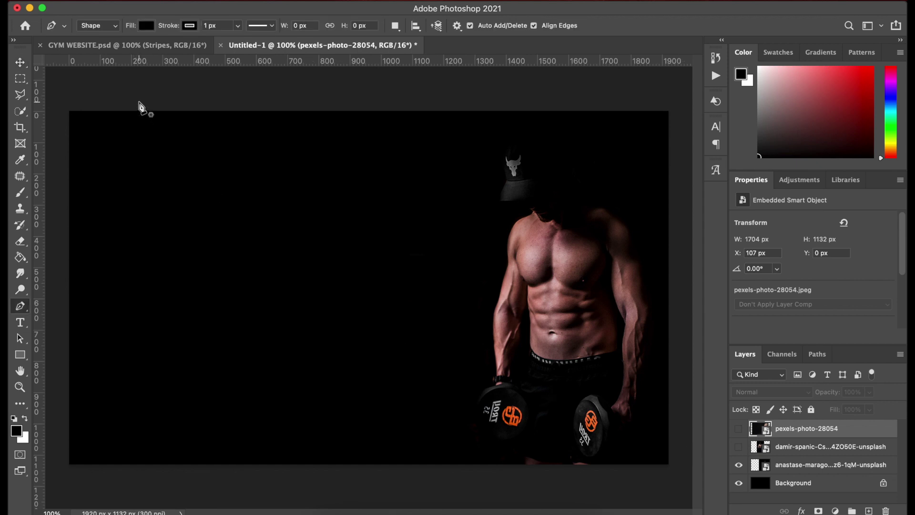
{"action": "left_click", "coordinate": [139, 101]}
{"action": "left_click", "coordinate": [134, 474], "text": "shift"}
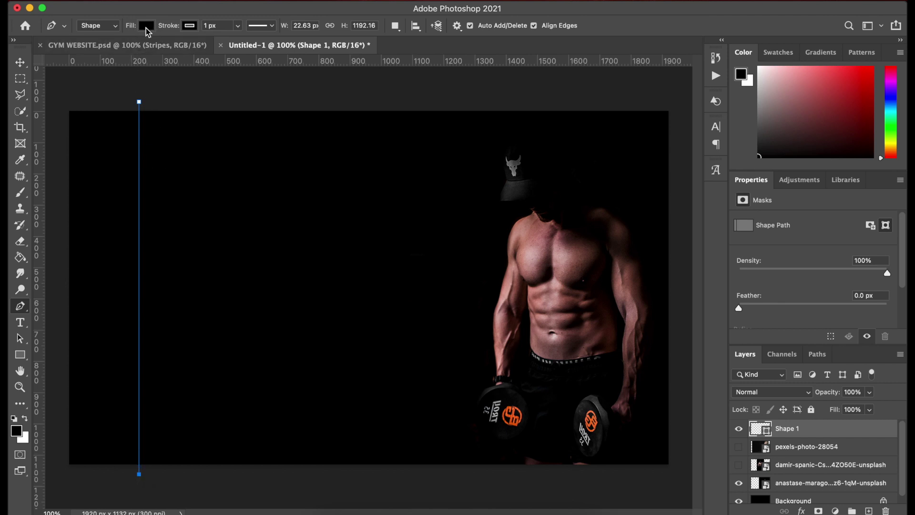
{"action": "left_click", "coordinate": [147, 26]}
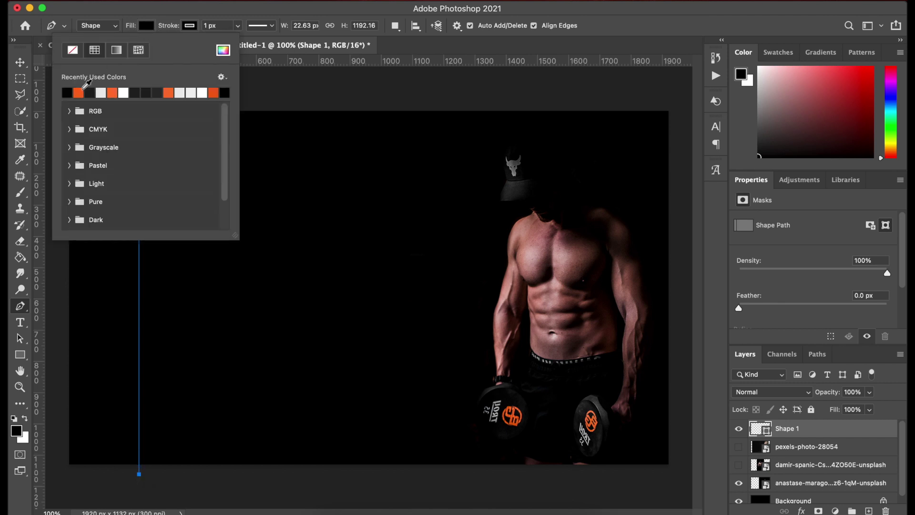
{"action": "left_click", "coordinate": [73, 52]}
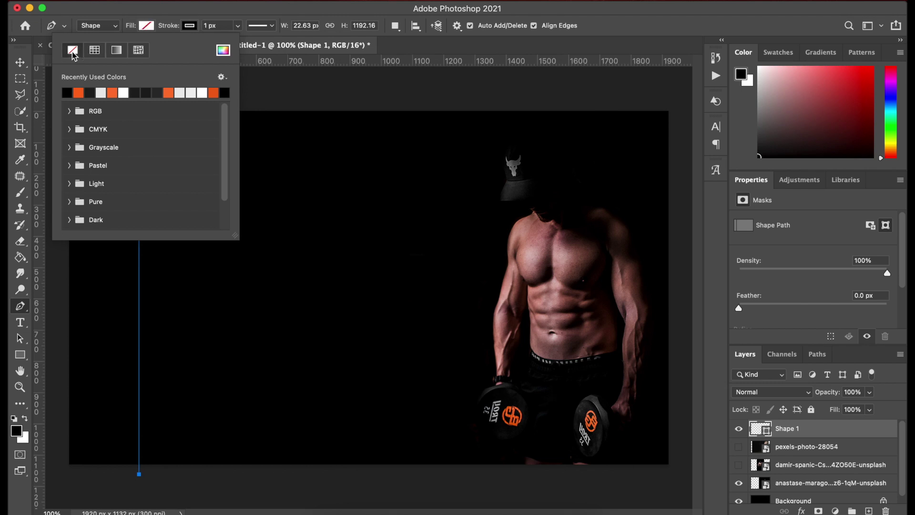
Give the line a 2 px orange stroke.
{"action": "left_click", "coordinate": [190, 27]}
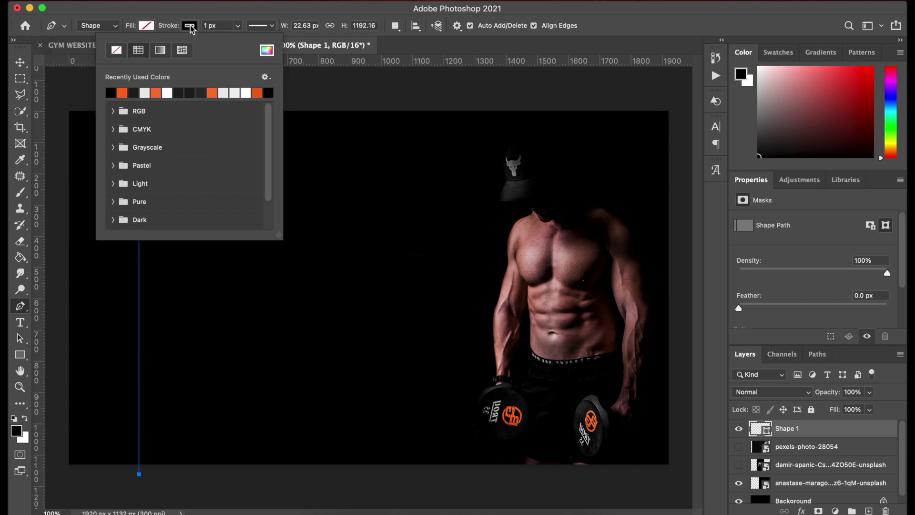
{"action": "left_click", "coordinate": [122, 93]}
{"action": "left_click", "coordinate": [266, 50]}
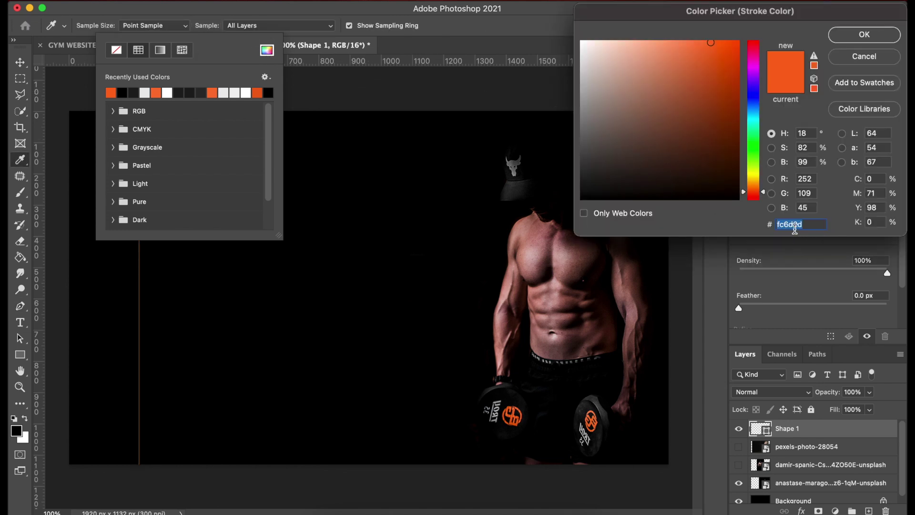
{"action": "left_click", "coordinate": [863, 35]}
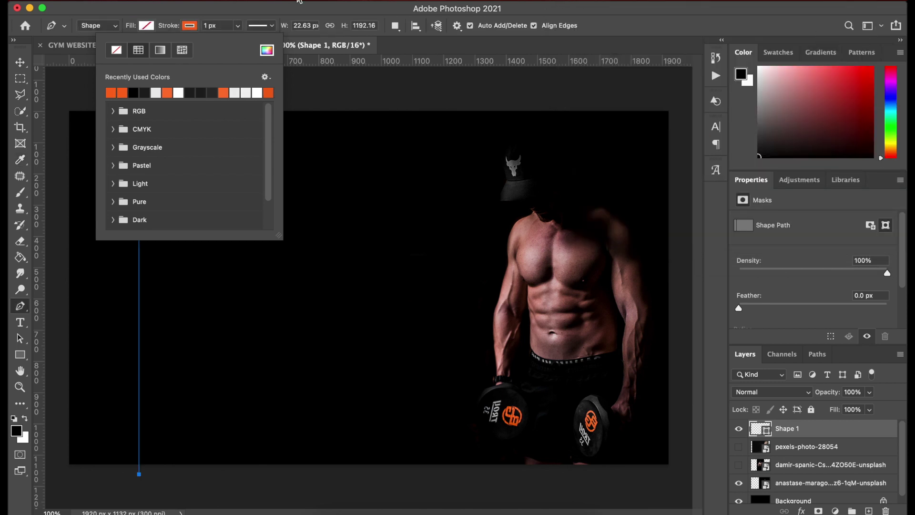
{"action": "left_click", "coordinate": [209, 25]}
{"action": "key", "text": "Up"}
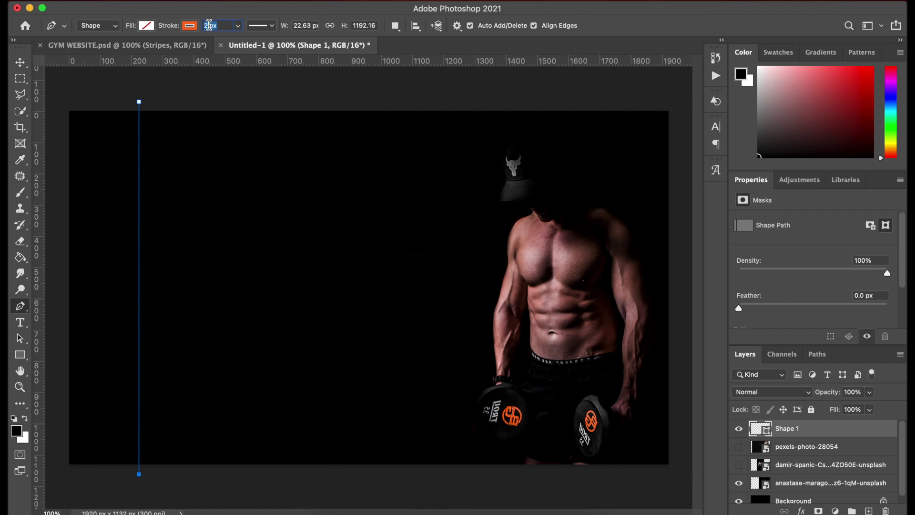
{"action": "key", "text": "Return"}
Set the line layer's opacity to 10%.
{"action": "left_click", "coordinate": [852, 392]}
{"action": "type", "text": "10"}
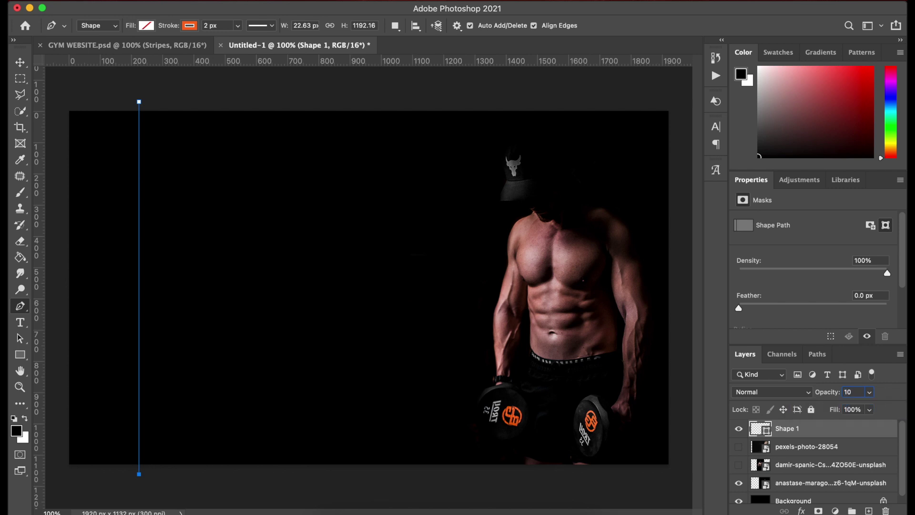
{"action": "key", "text": "Return"}
{"action": "key", "text": "v"}
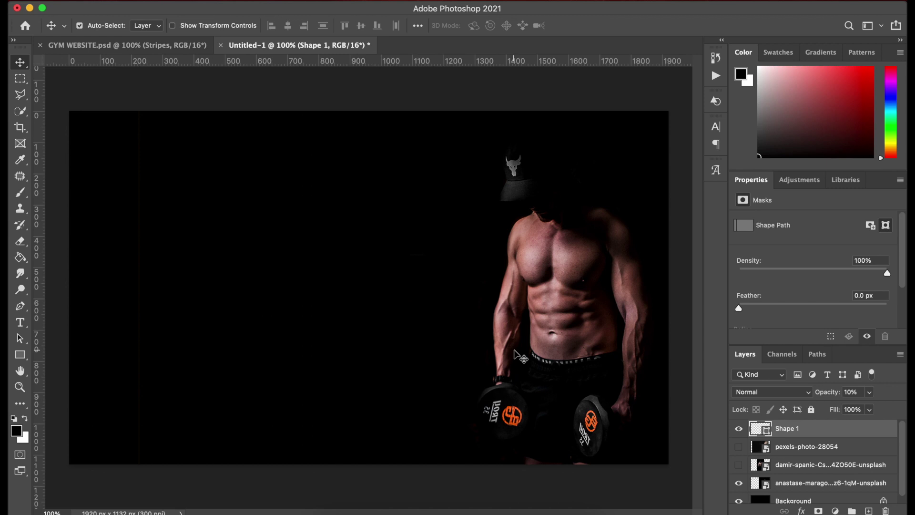
Duplicate the line and move the copy right to about 500 px.
{"action": "key", "text": "super"}
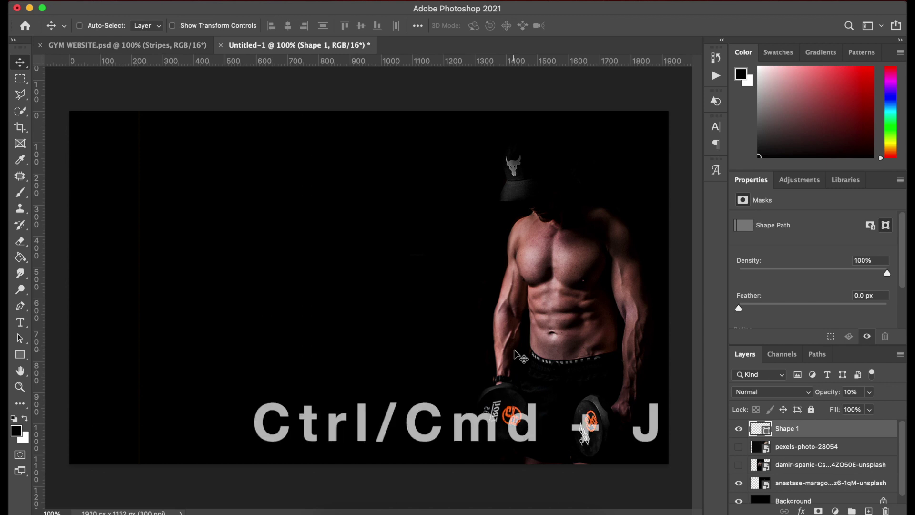
{"action": "key", "text": "super+j"}
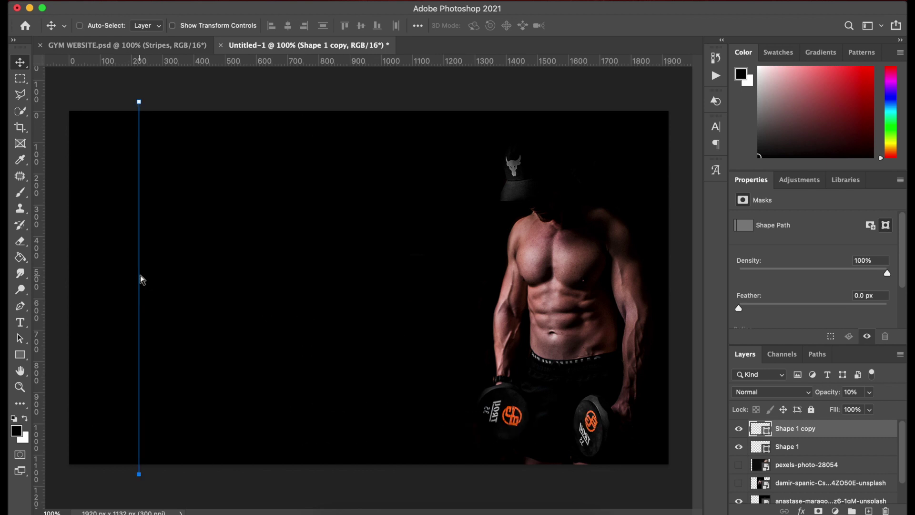
{"action": "key", "text": "super+t"}
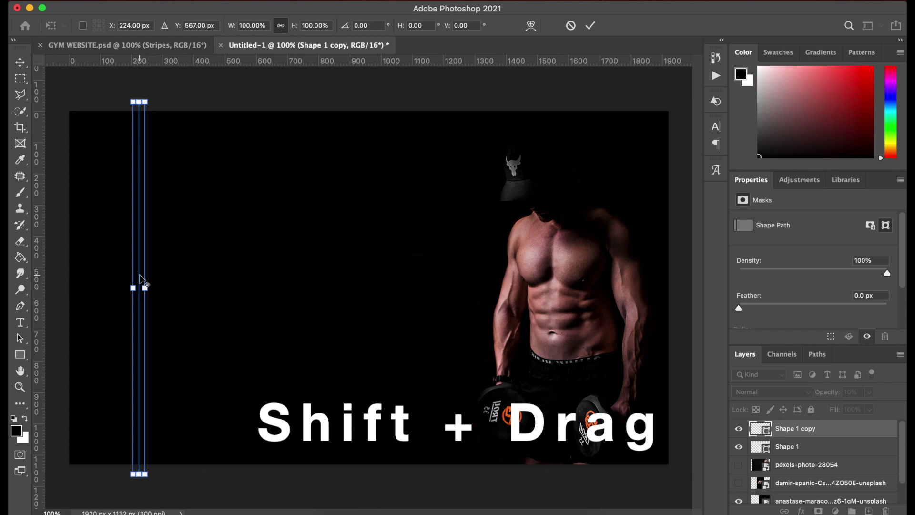
{"action": "mouse_move", "coordinate": [138, 275]}
{"action": "left_mouse_down"}
{"action": "mouse_move", "coordinate": [161, 273]}
{"action": "mouse_move", "coordinate": [140, 276]}
{"action": "left_mouse_up"}
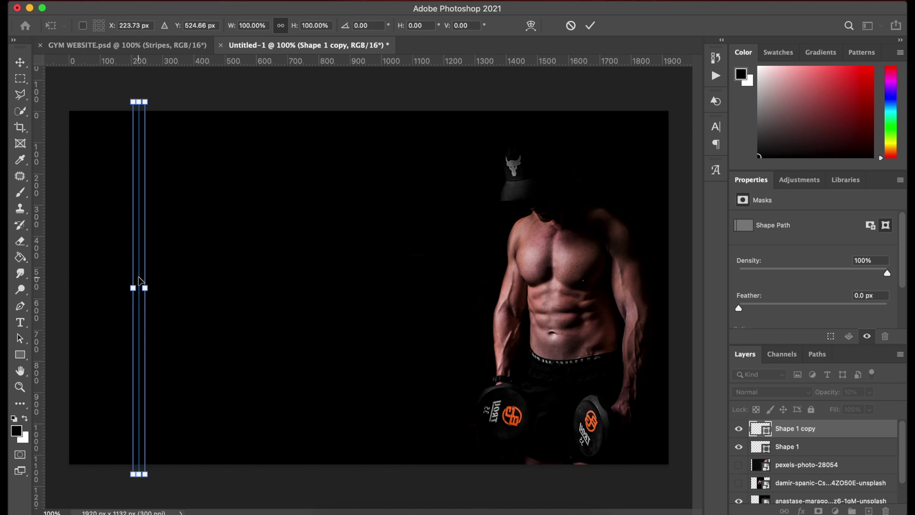
{"action": "left_click_drag", "start_coordinate": [139, 280], "coordinate": [228, 286]}
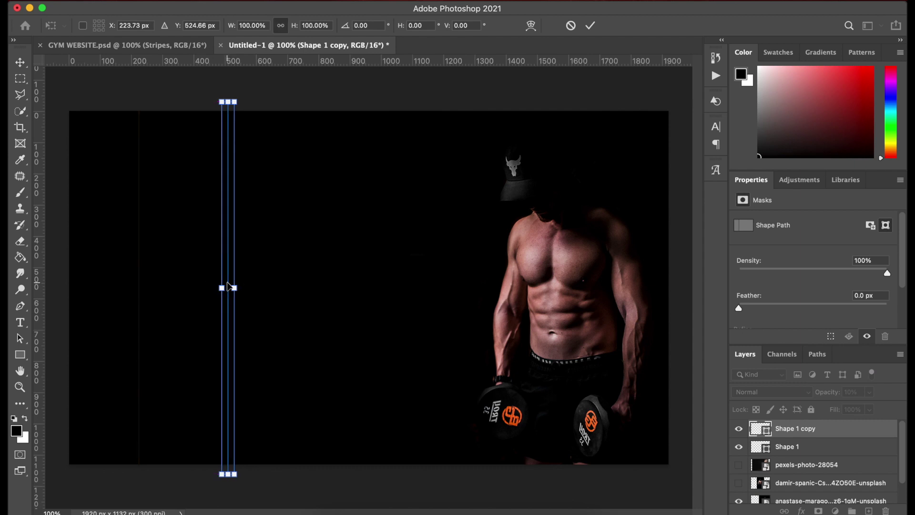
{"action": "key", "text": "Return"}
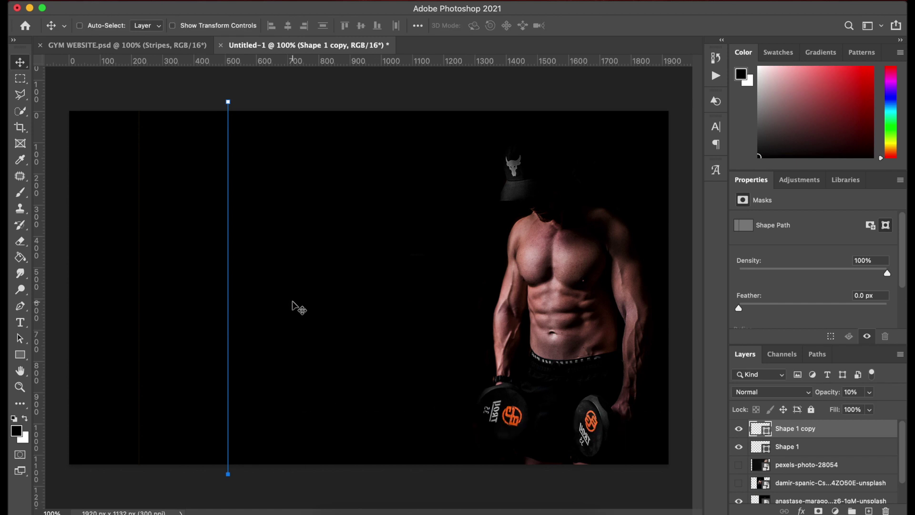
Add two more line copies at about 800 px and 1100 px.
{"action": "key", "text": "ctrl+j"}
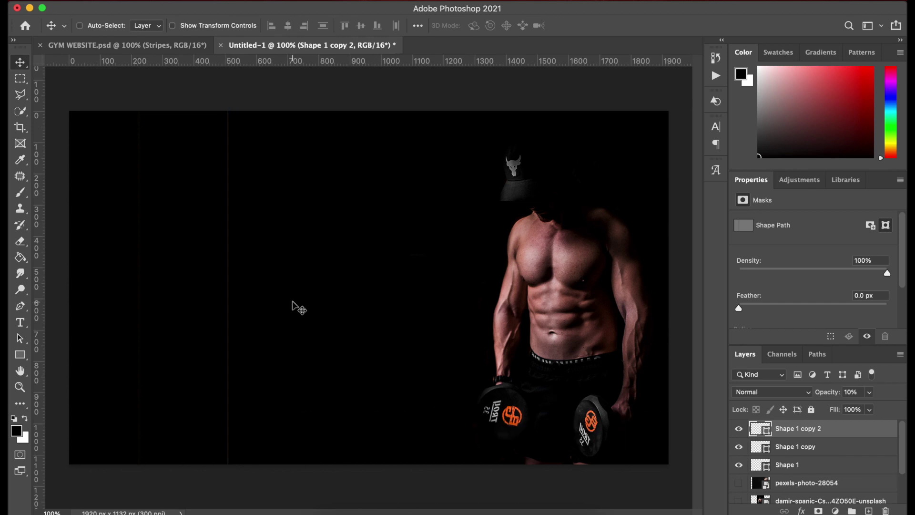
{"action": "key", "text": "ctrl+t"}
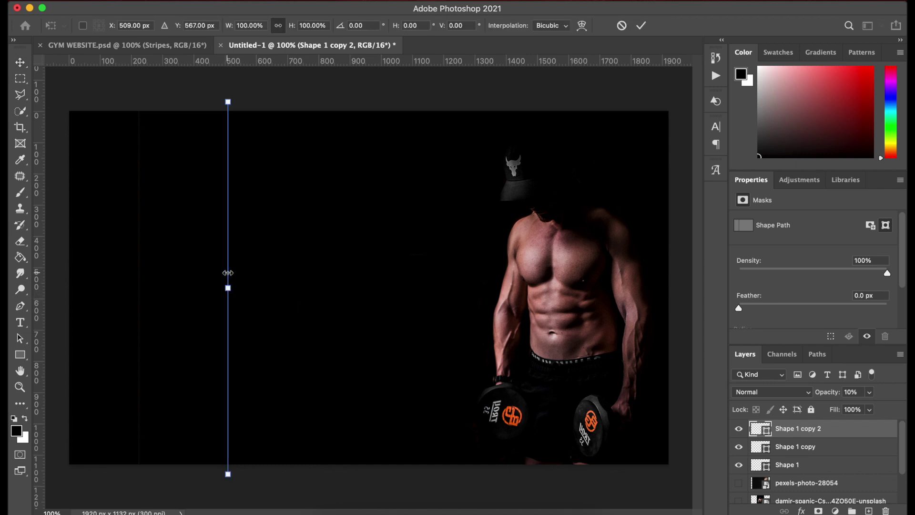
{"action": "left_click_drag", "start_coordinate": [228, 276], "coordinate": [322, 276]}
{"action": "key", "text": "Return"}
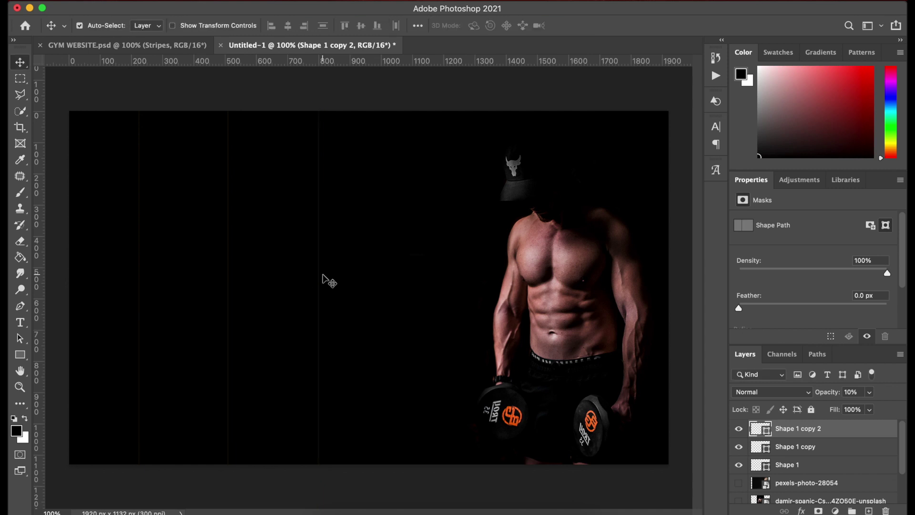
{"action": "key", "text": "super+j"}
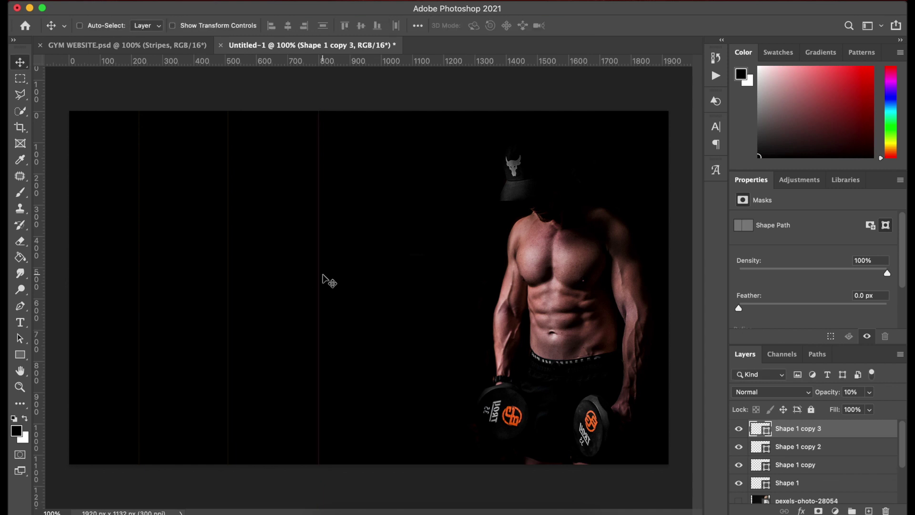
{"action": "key", "text": "super+t"}
{"action": "left_click_drag", "start_coordinate": [319, 274], "coordinate": [413, 263]}
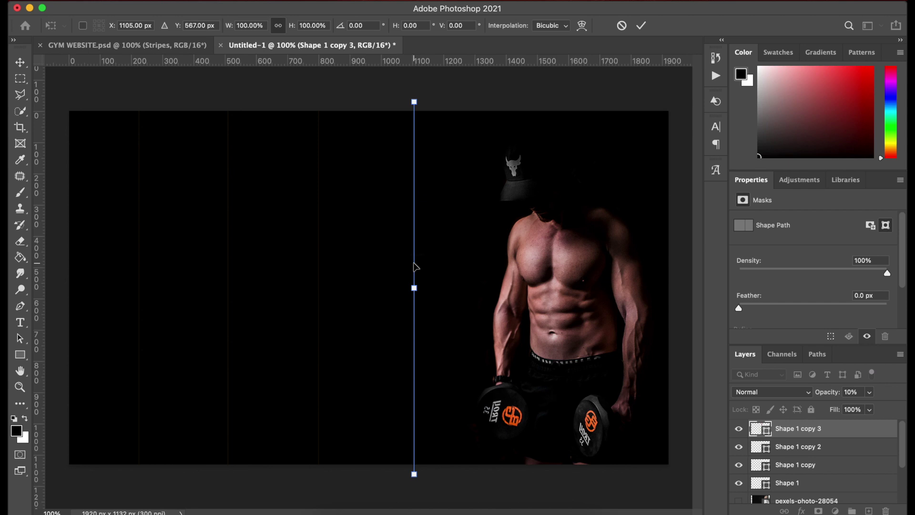
{"action": "key", "text": "Return"}
Add the last two line copies at about 1400 px and 1650 px.
{"action": "key", "text": "super+alt+t"}
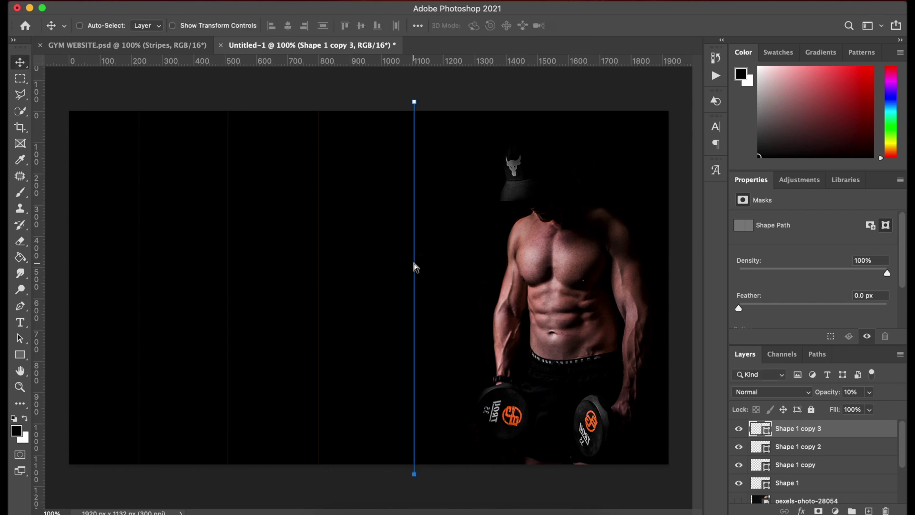
{"action": "left_click_drag", "start_coordinate": [414, 266], "coordinate": [514, 267]}
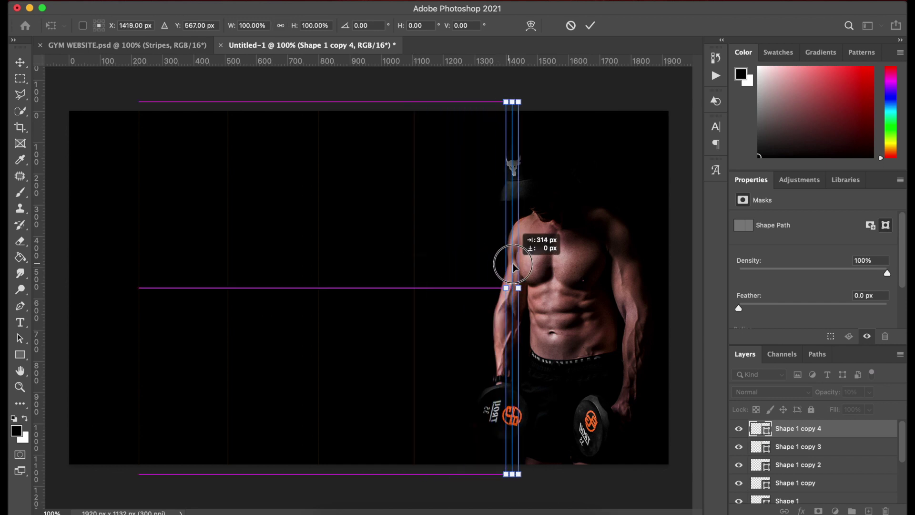
{"action": "left_click_drag", "start_coordinate": [513, 264], "coordinate": [513, 264]}
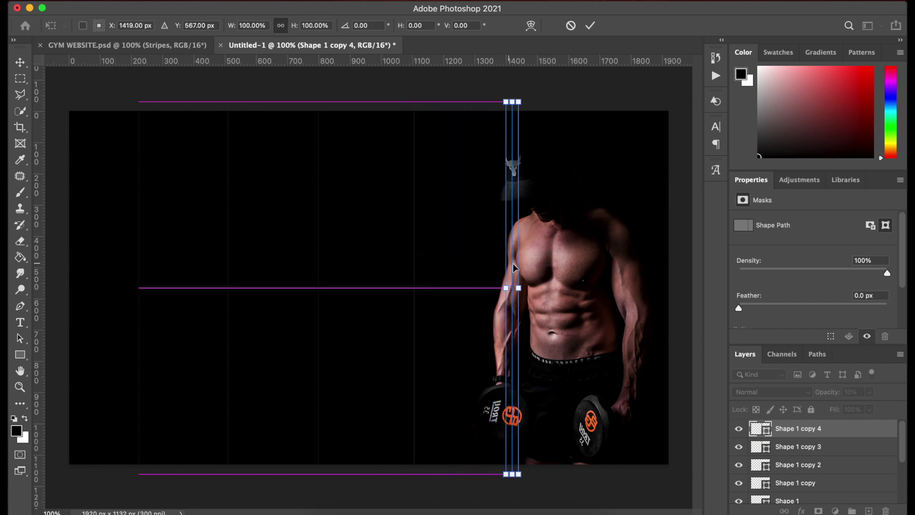
{"action": "key", "text": "Return"}
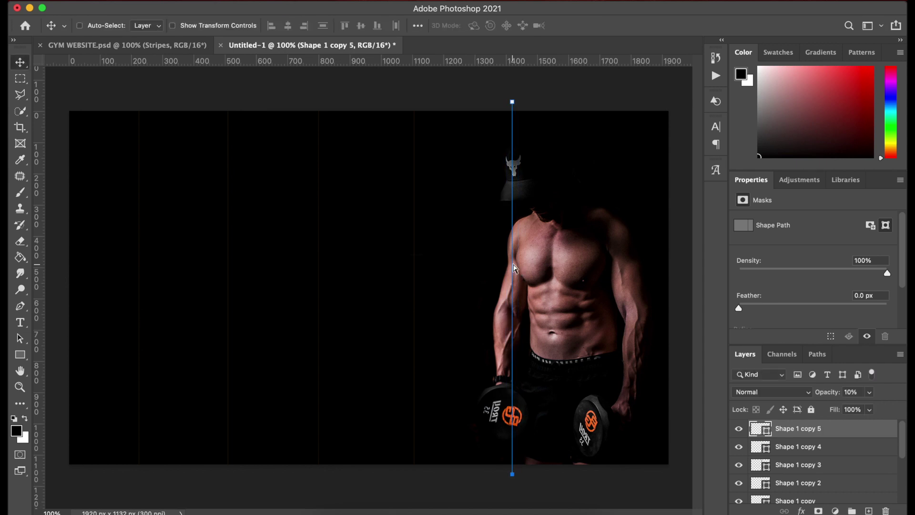
{"action": "key", "text": "ctrl+alt+t"}
{"action": "left_click_drag", "start_coordinate": [513, 263], "coordinate": [591, 261]}
{"action": "left_click_drag", "start_coordinate": [591, 262], "coordinate": [591, 262]}
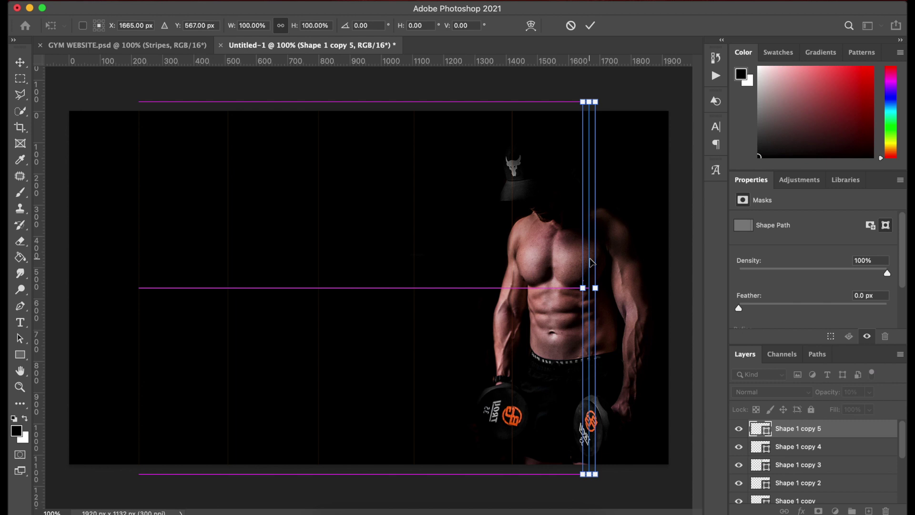
{"action": "key", "text": "Return"}
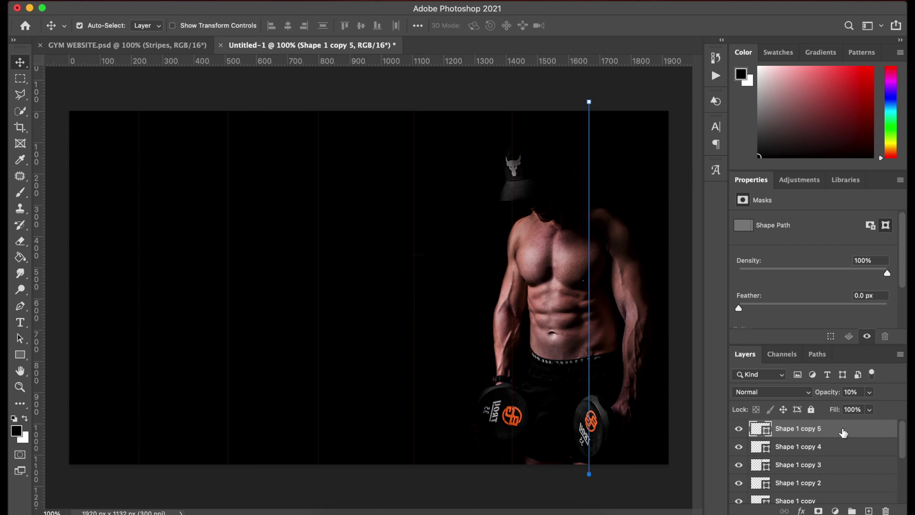
Select all six stripe layers and distribute their horizontal centres evenly.
{"action": "scroll", "coordinate": [842, 431], "scroll_direction": "down", "scroll_amount": 5}
{"action": "scroll", "coordinate": [781, 435], "scroll_direction": "up", "scroll_amount": 2}
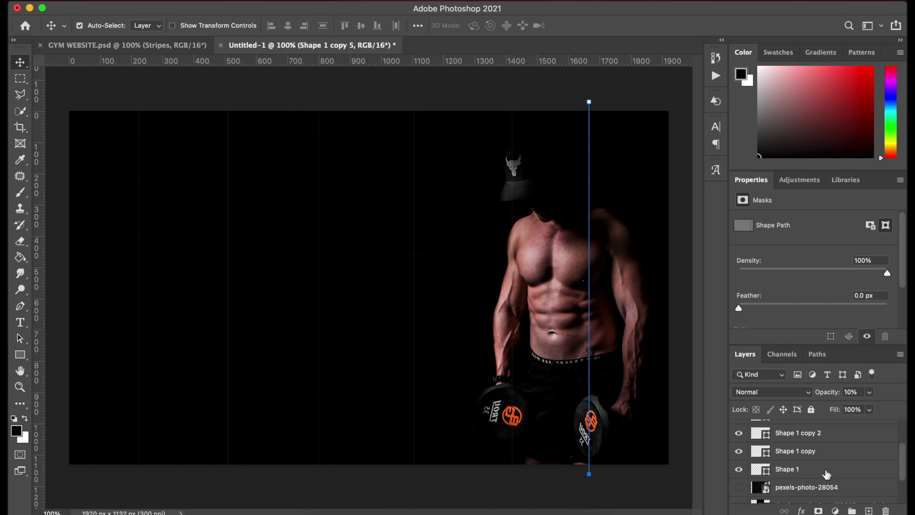
{"action": "left_click", "coordinate": [795, 470], "text": "shift"}
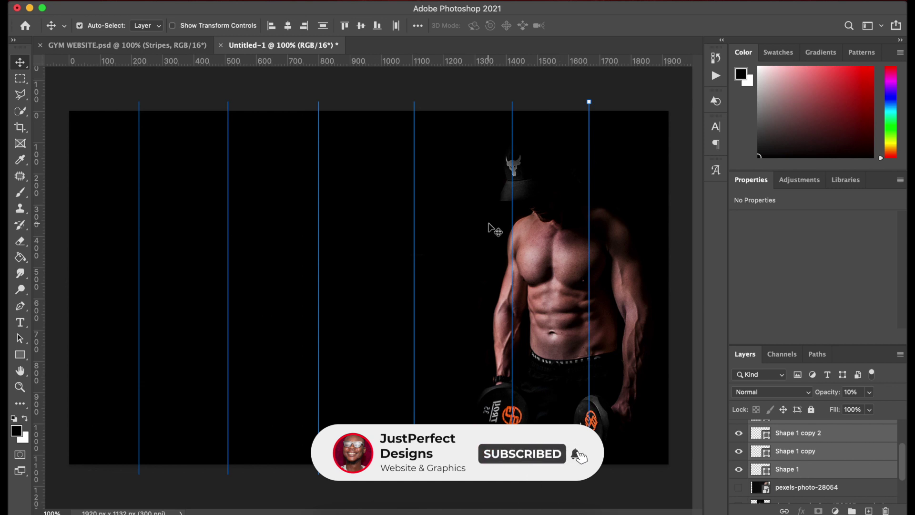
{"action": "left_click", "coordinate": [395, 26]}
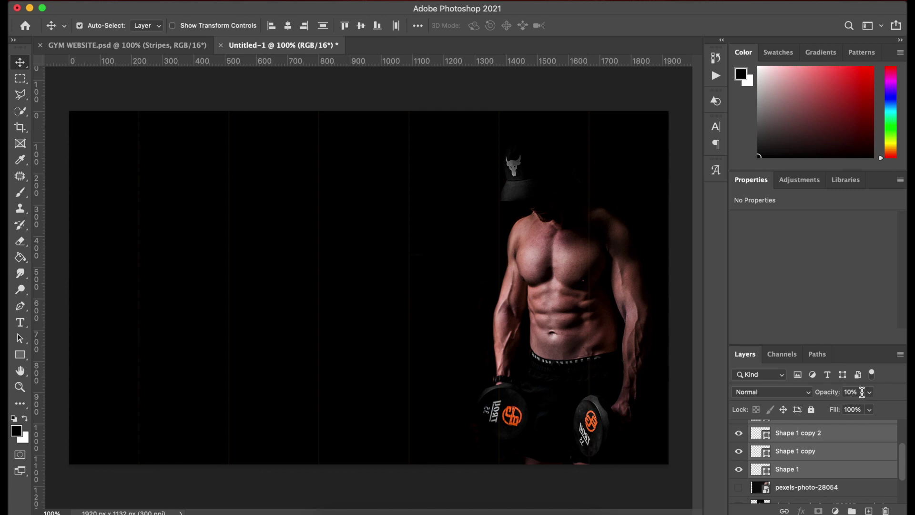
{"action": "left_click", "coordinate": [814, 470]}
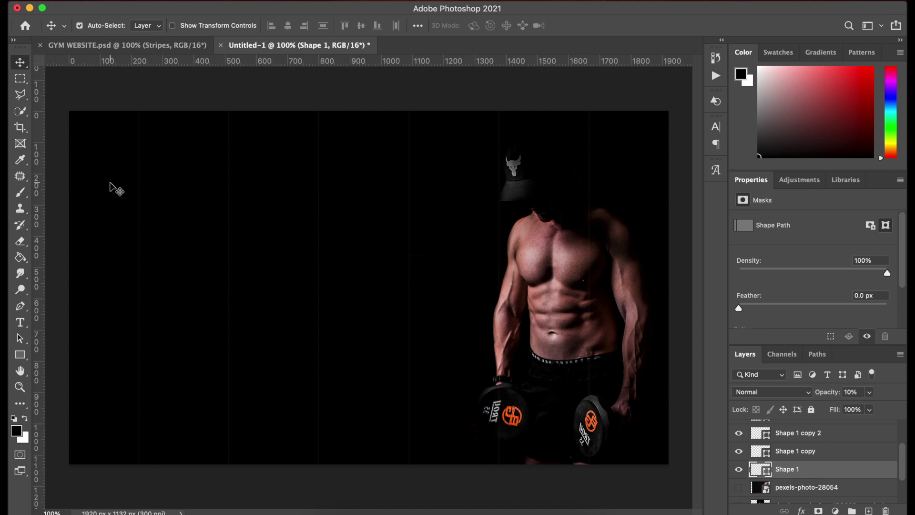
Add a new layer above Shape 1 copy 5 and draw a 172 × 100 px rectangle.
{"action": "left_click", "coordinate": [21, 355]}
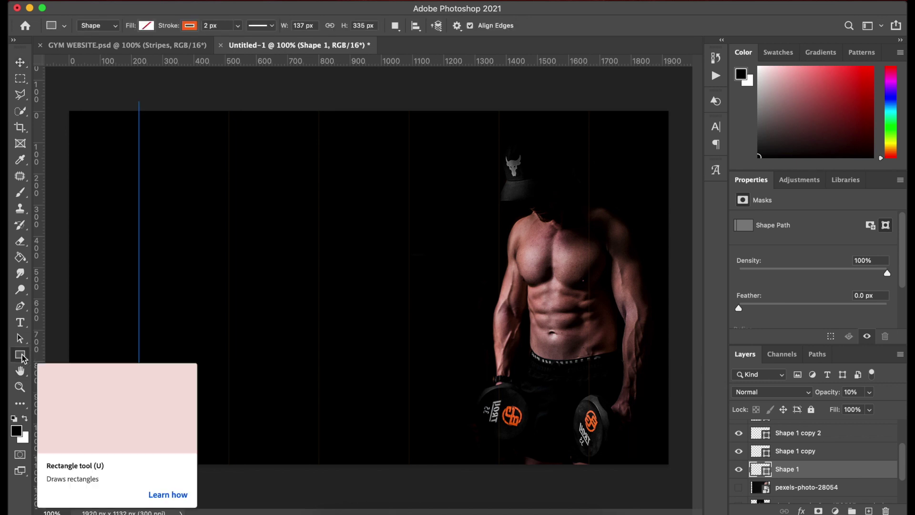
{"action": "scroll", "coordinate": [835, 449], "scroll_direction": "up", "scroll_amount": 1}
{"action": "scroll", "coordinate": [834, 449], "scroll_direction": "up", "scroll_amount": 2}
{"action": "left_click", "coordinate": [810, 428]}
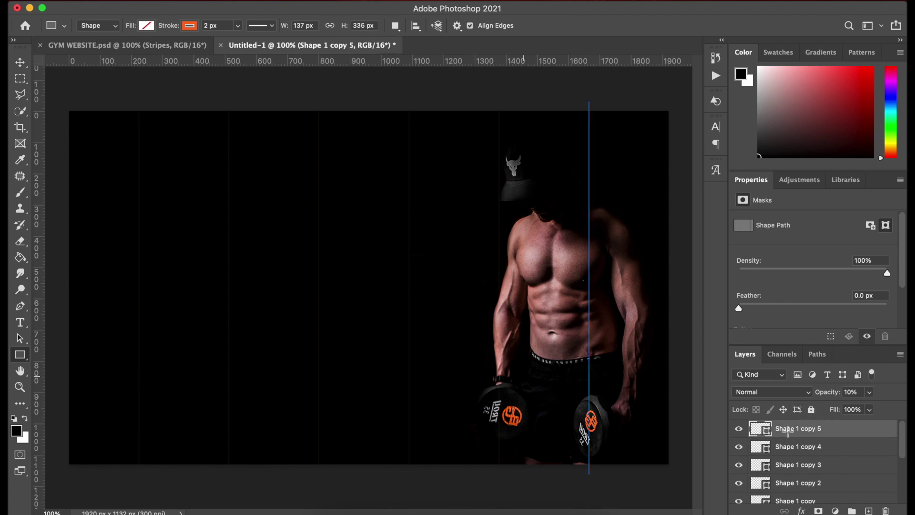
{"action": "left_click", "coordinate": [868, 511]}
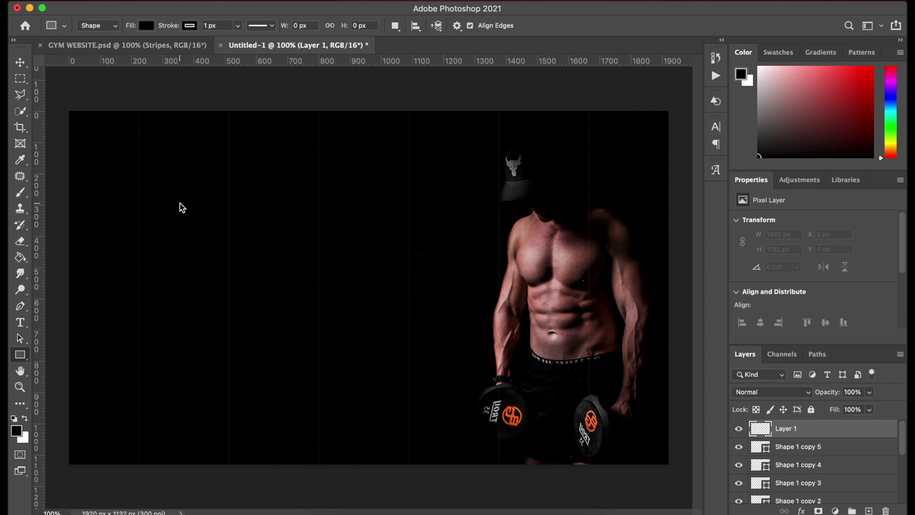
{"action": "left_click", "coordinate": [180, 203]}
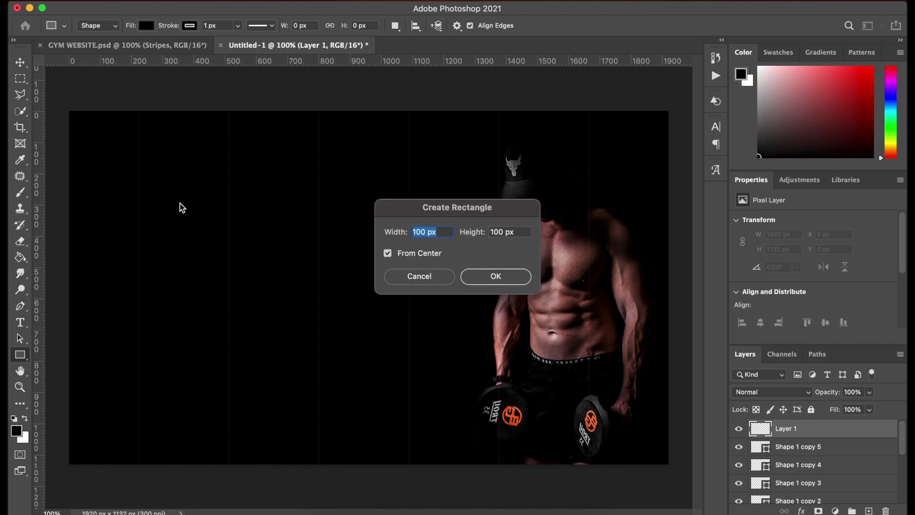
{"action": "type", "text": "172"}
{"action": "left_click", "coordinate": [501, 283]}
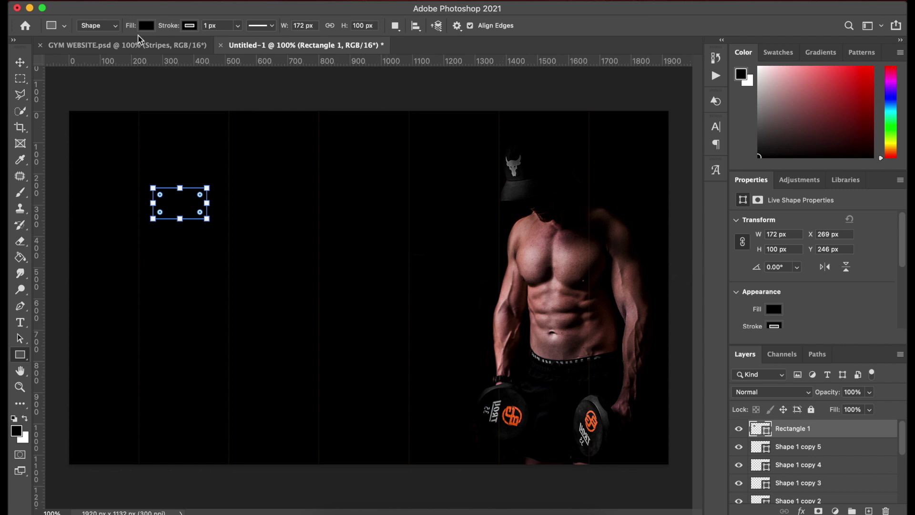
Give the rectangle no stroke and the recent orange fill.
{"action": "left_click", "coordinate": [186, 25]}
{"action": "left_click", "coordinate": [118, 49]}
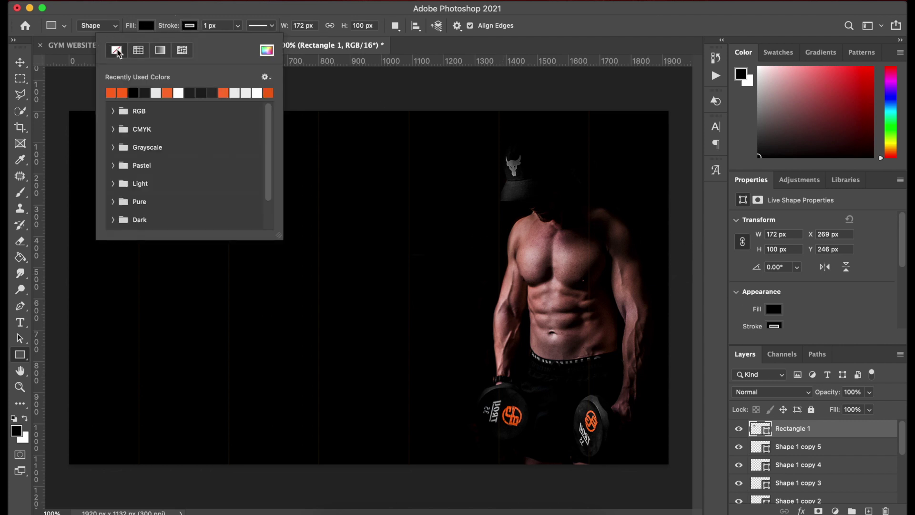
{"action": "left_click", "coordinate": [146, 25]}
{"action": "left_click", "coordinate": [67, 92]}
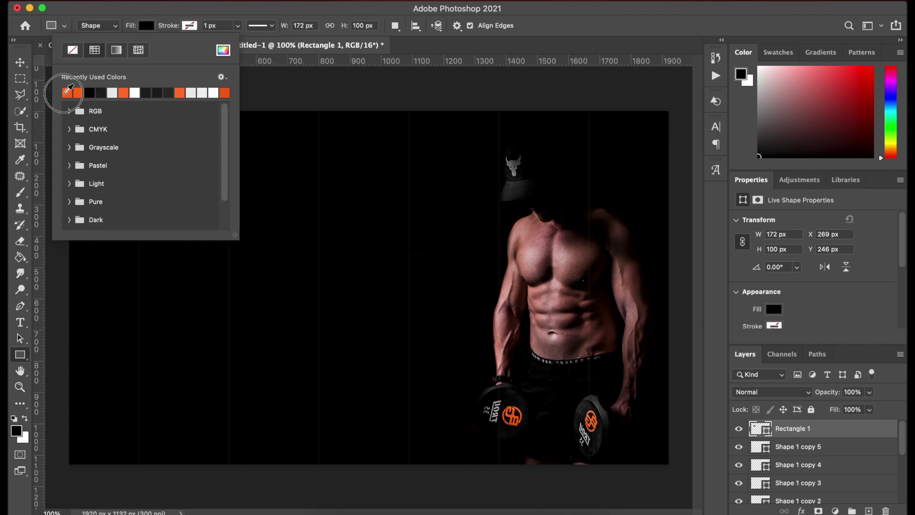
{"action": "left_click", "coordinate": [143, 28]}
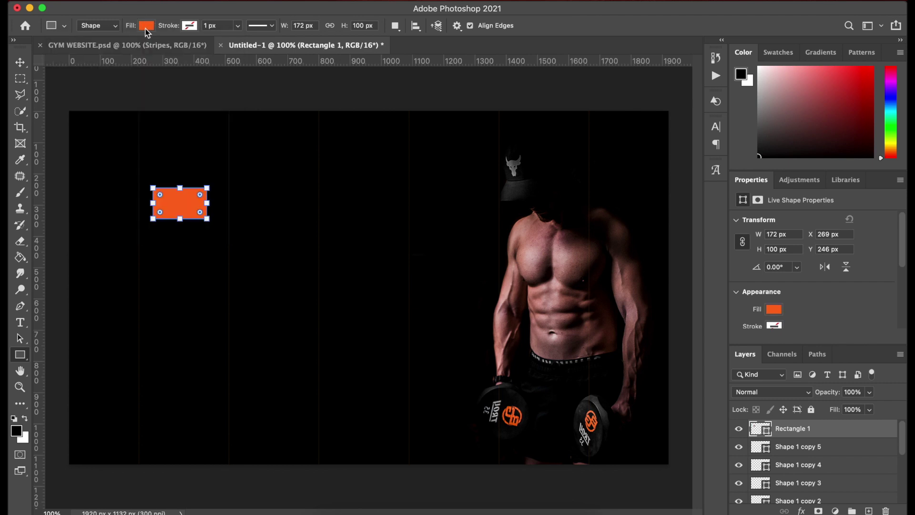
{"action": "key", "text": "v"}
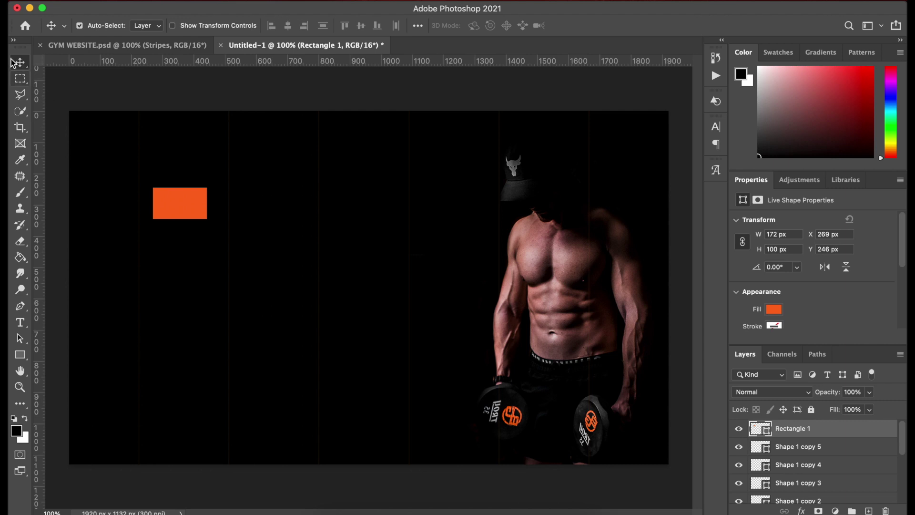
Move the orange rectangle flush to the left edge and add a vertical guide along its right side.
{"action": "left_click_drag", "start_coordinate": [166, 193], "coordinate": [84, 193]}
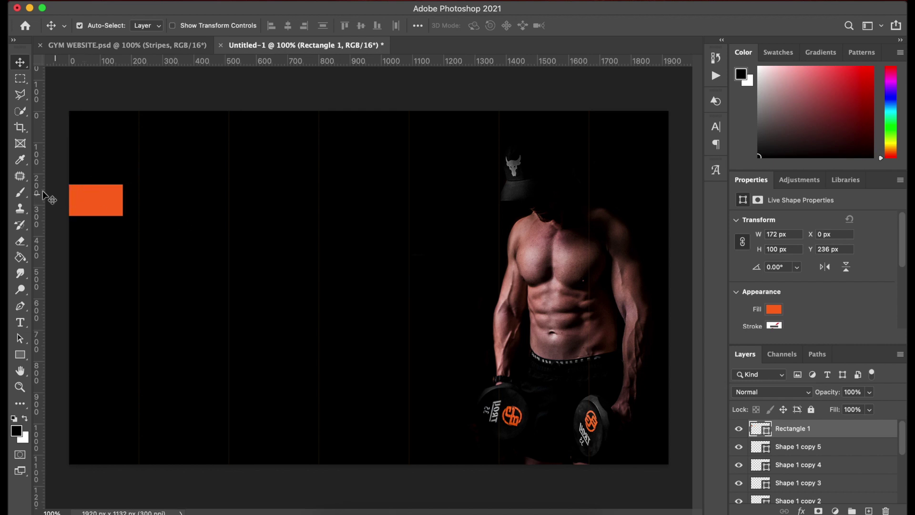
{"action": "left_click_drag", "start_coordinate": [39, 185], "coordinate": [120, 201]}
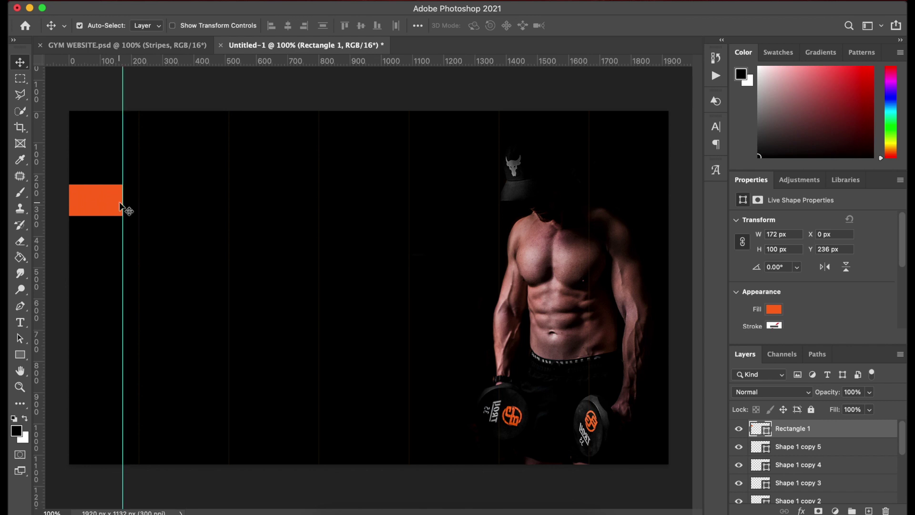
{"action": "key", "text": "super"}
Toggle the rulers off and back on, leaving the View menu unchanged.
{"action": "key", "text": "super+r"}
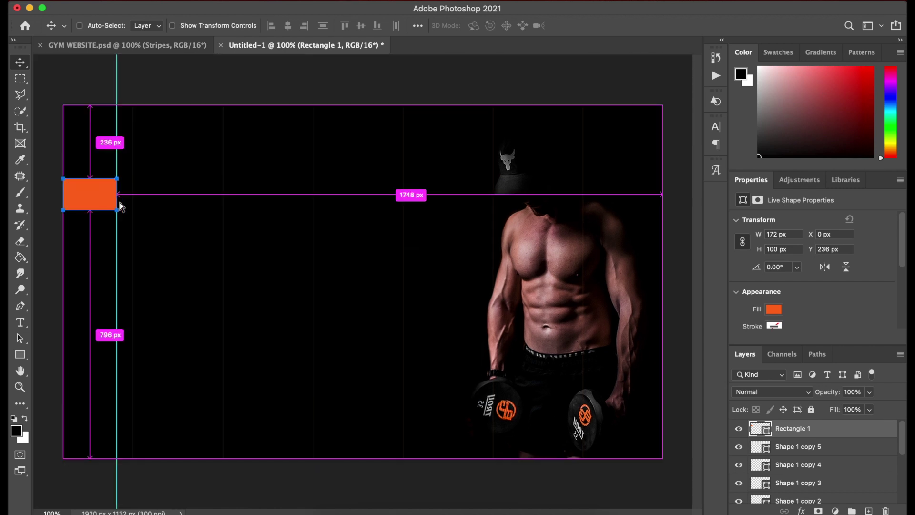
{"action": "key", "text": "super+r"}
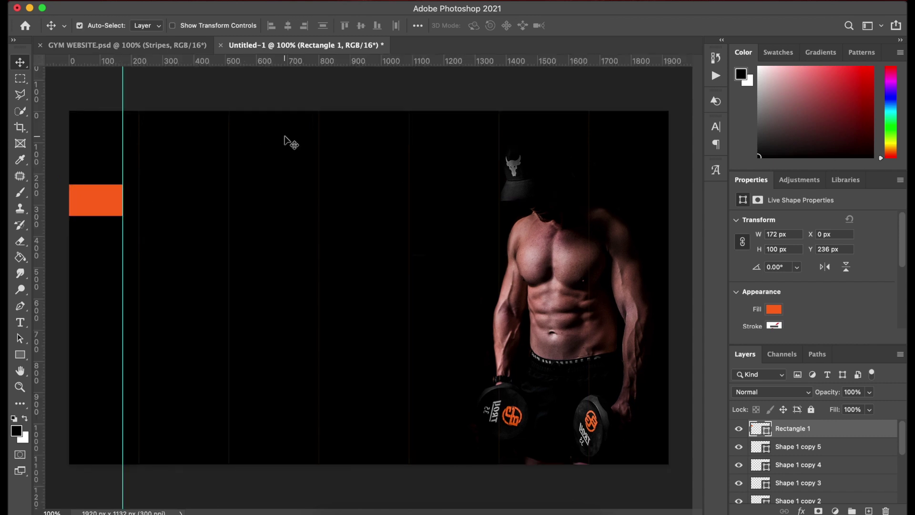
{"action": "left_click", "coordinate": [355, 2]}
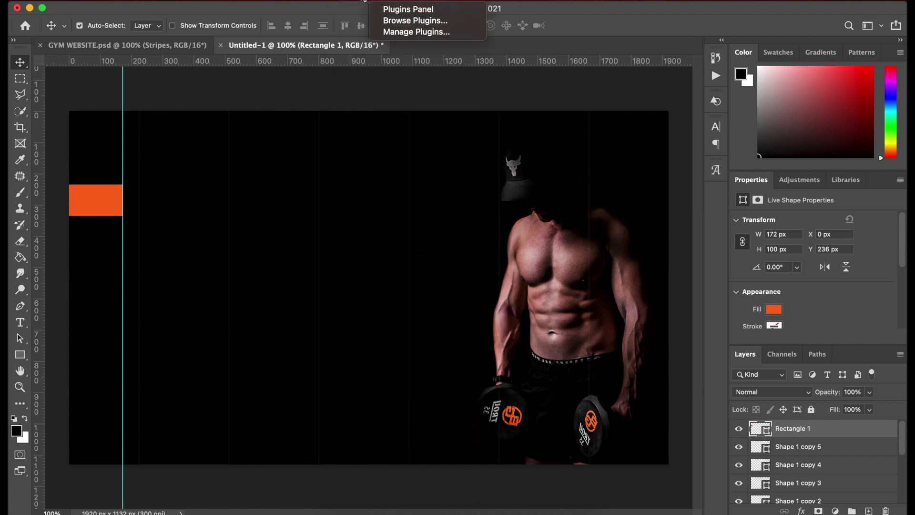
{"action": "left_click", "coordinate": [358, 12]}
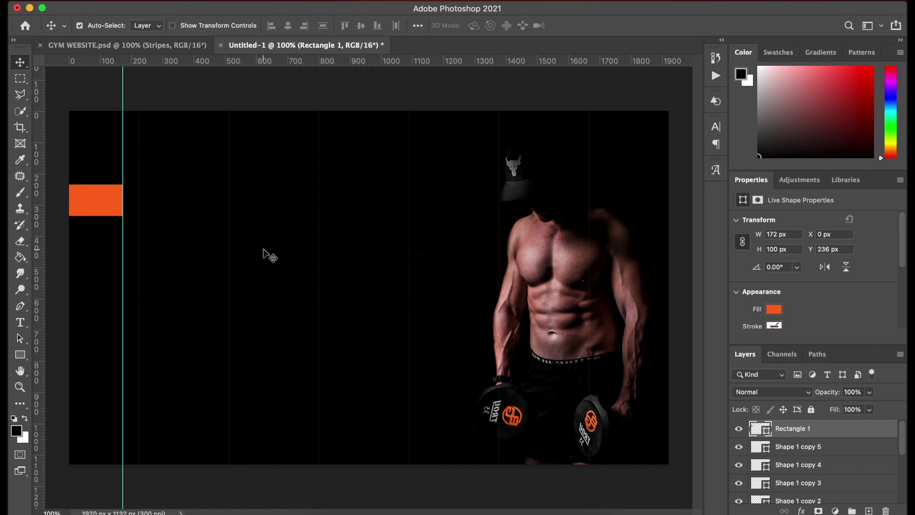
{"action": "left_click", "coordinate": [20, 354]}
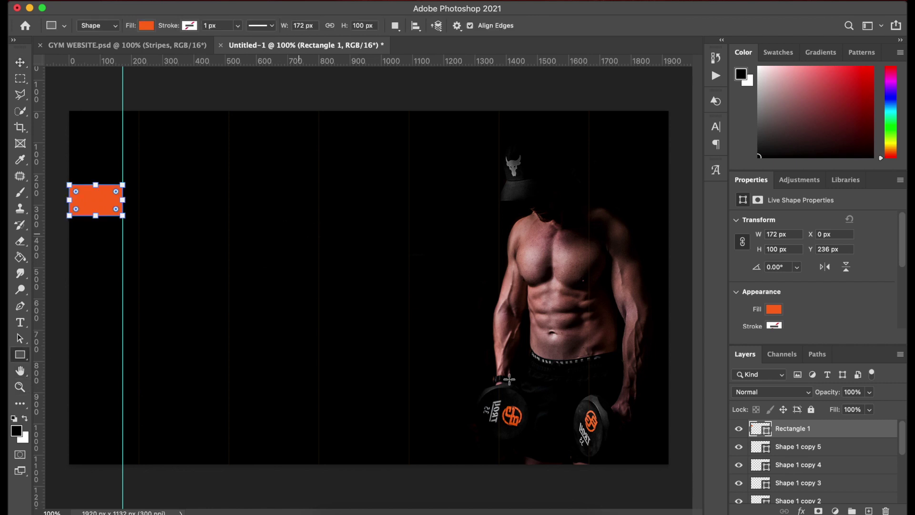
On a new layer, draw a 100 × 335 px rectangle, undoing a wrongly sized first attempt.
{"action": "left_click", "coordinate": [869, 511]}
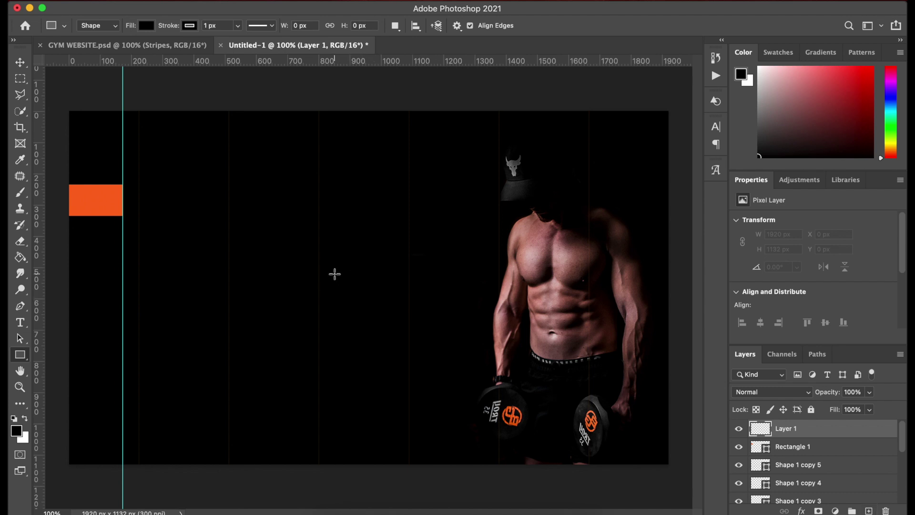
{"action": "left_click", "coordinate": [335, 276]}
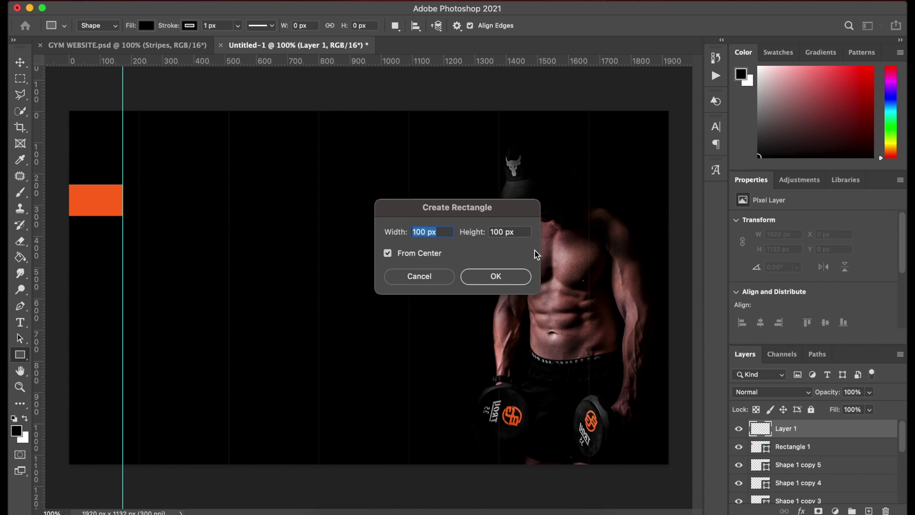
{"action": "type", "text": "335"}
{"action": "left_click", "coordinate": [492, 277]}
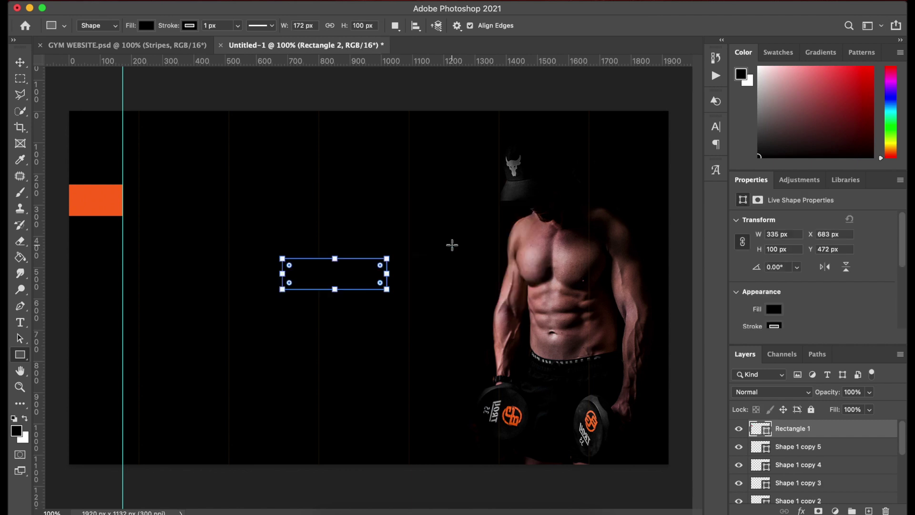
{"action": "key", "text": "super+z"}
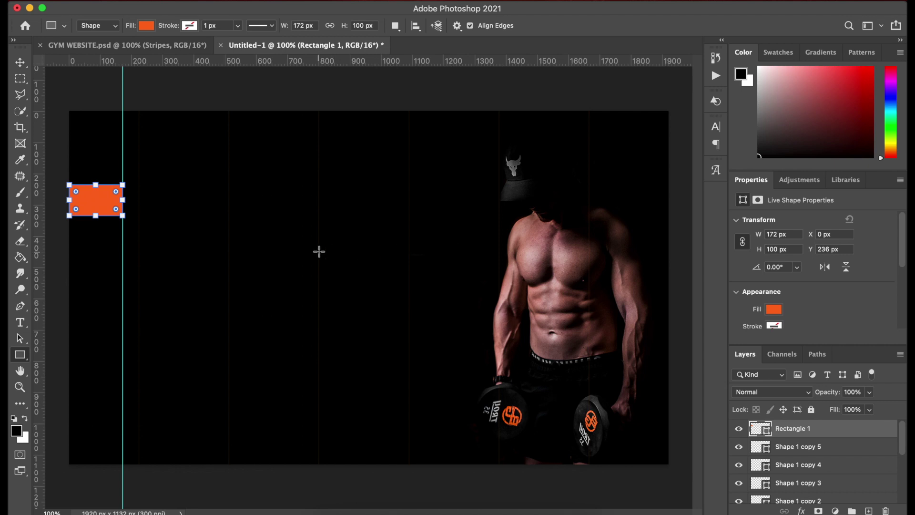
{"action": "left_click", "coordinate": [868, 510]}
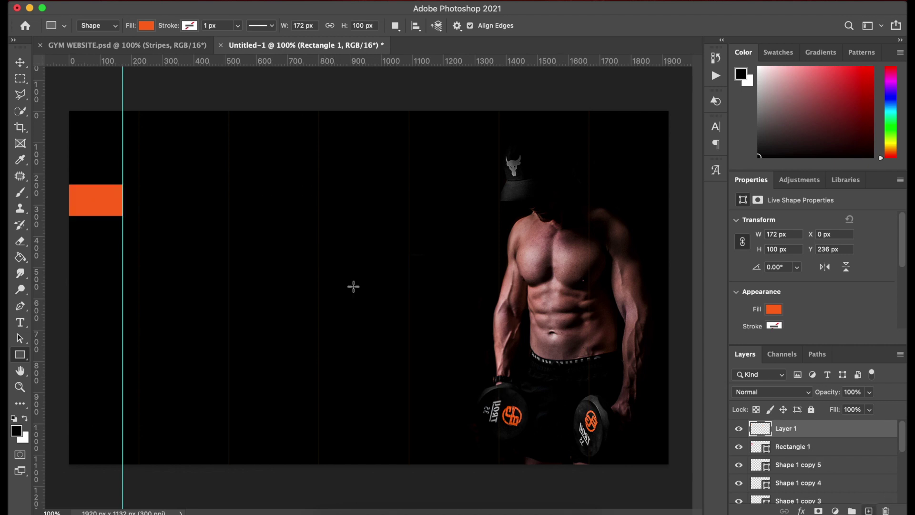
{"action": "left_click", "coordinate": [329, 262]}
{"action": "left_click", "coordinate": [502, 232]}
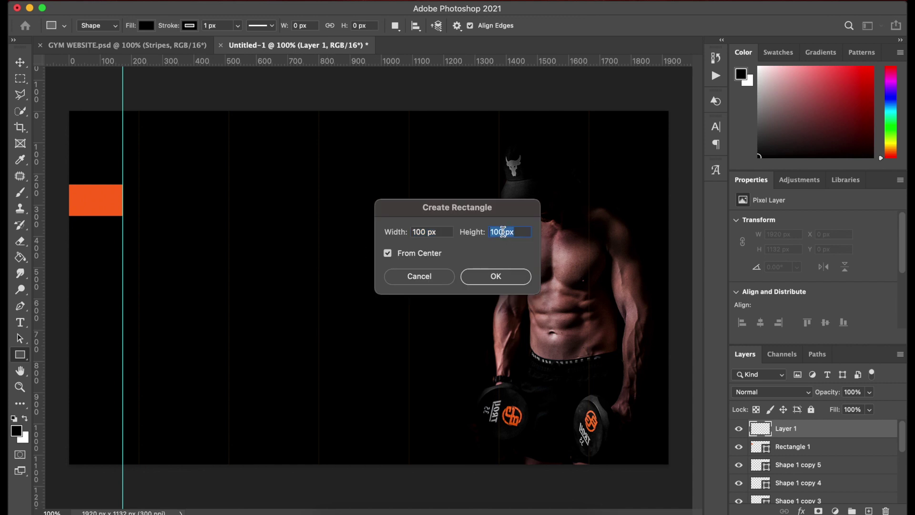
{"action": "type", "text": "335"}
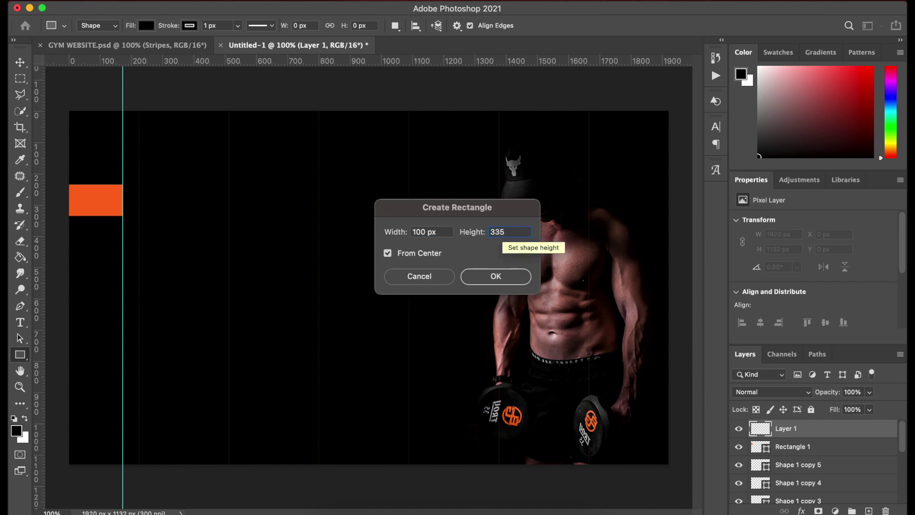
{"action": "key", "text": "Return"}
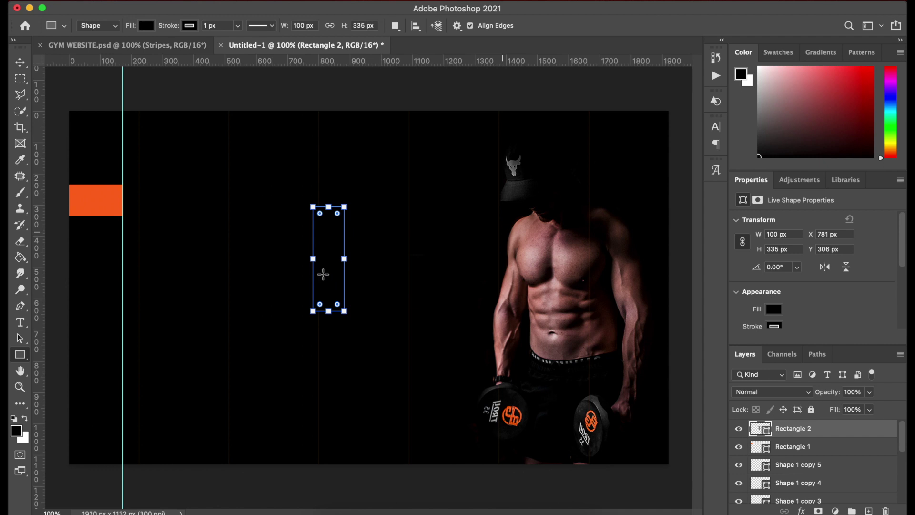
Fill the tall bar orange, move it to the canvas top, and add a horizontal guide at its bottom.
{"action": "key", "text": "v"}
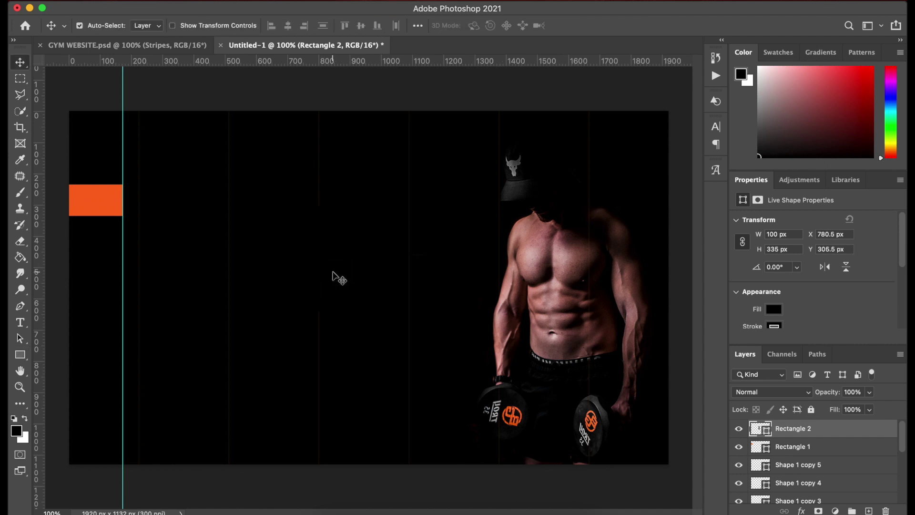
{"action": "left_click", "coordinate": [773, 309]}
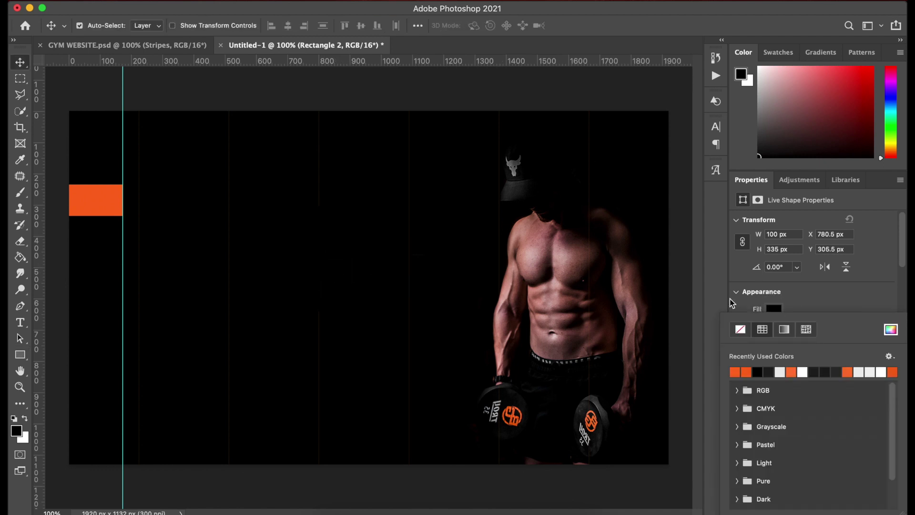
{"action": "left_click", "coordinate": [741, 371]}
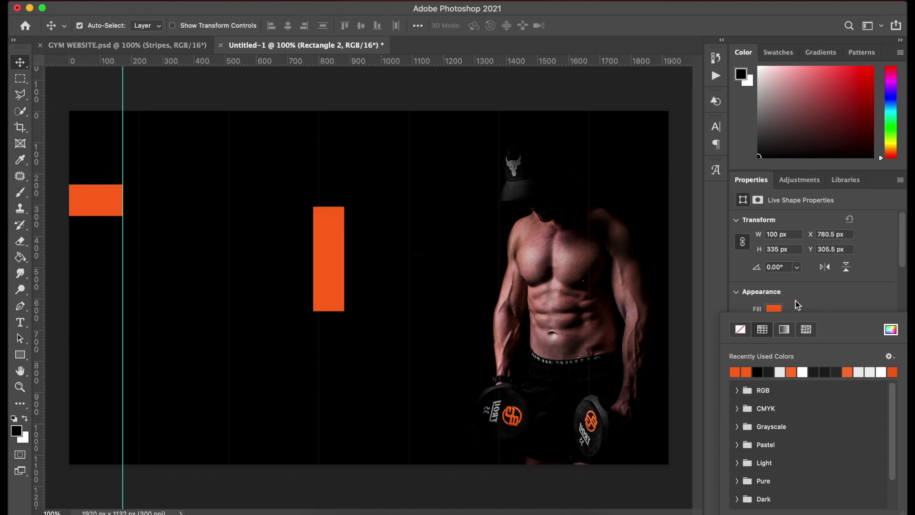
{"action": "left_click", "coordinate": [824, 301]}
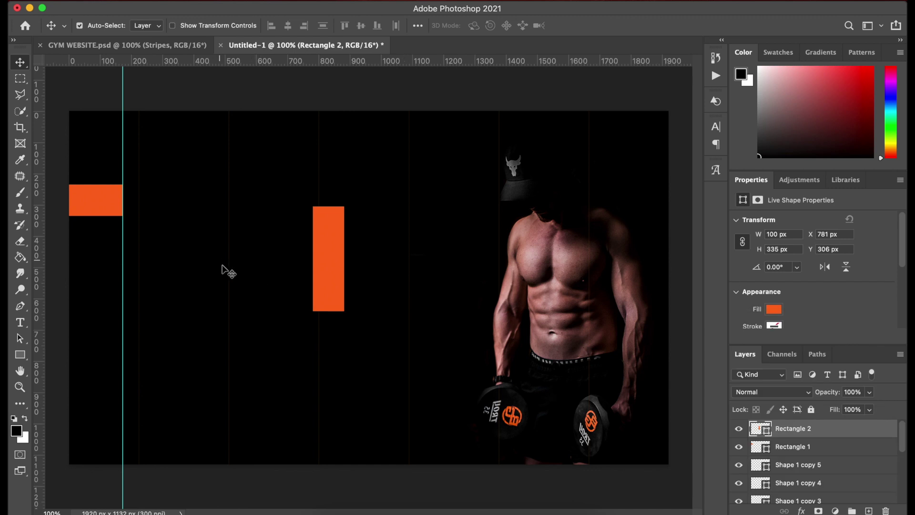
{"action": "left_click", "coordinate": [324, 247]}
{"action": "left_click_drag", "start_coordinate": [324, 247], "coordinate": [234, 156]}
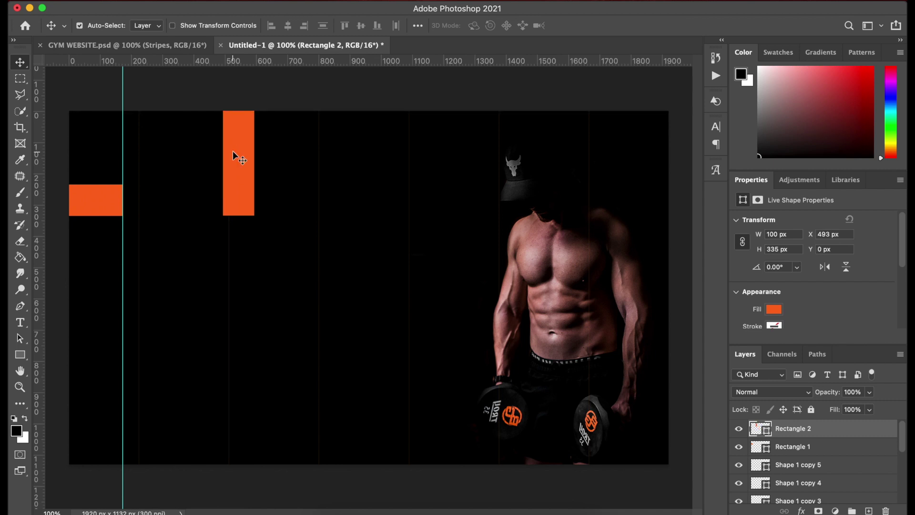
{"action": "left_click_drag", "start_coordinate": [162, 60], "coordinate": [187, 213]}
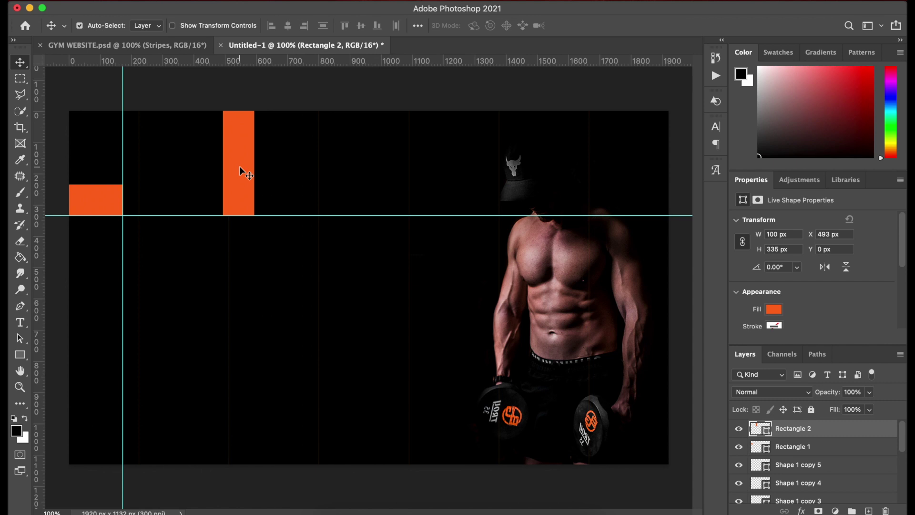
Delete the orange Rectangle 2 and Rectangle 1 placeholder shapes.
{"action": "key", "text": "Delete"}
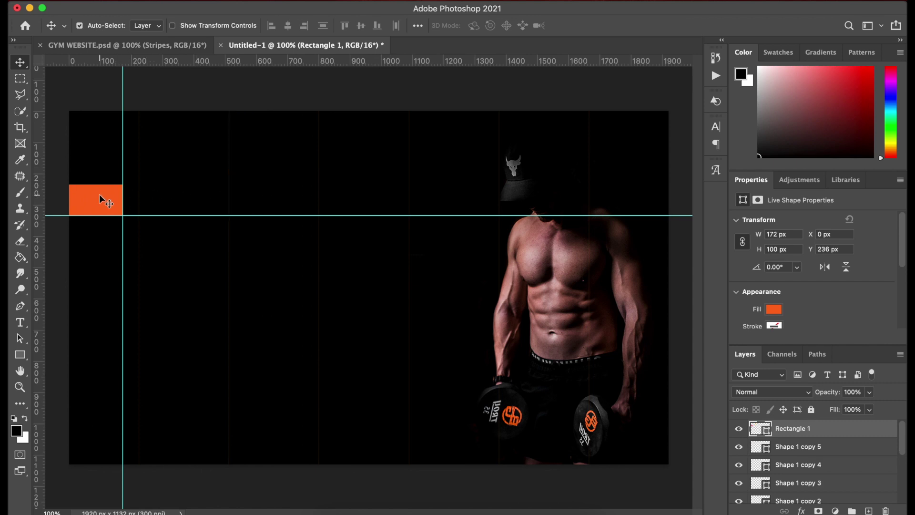
{"action": "key", "text": "Delete"}
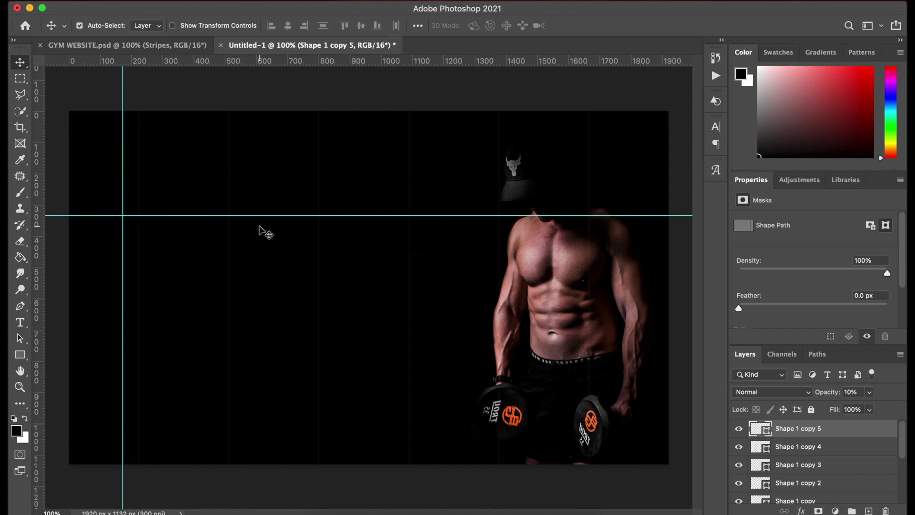
{"action": "key", "text": "t"}
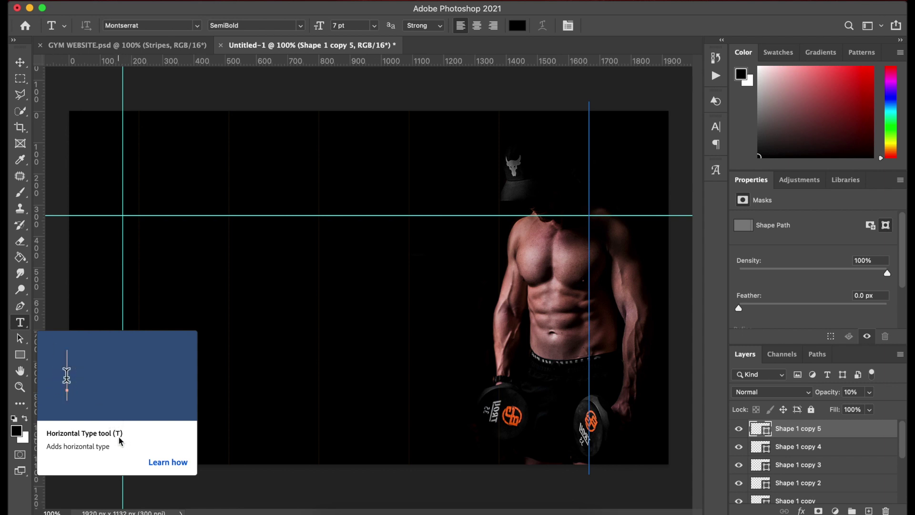
Add a 'GYM' text layer near the top left of the canvas.
{"action": "left_click", "coordinate": [218, 155]}
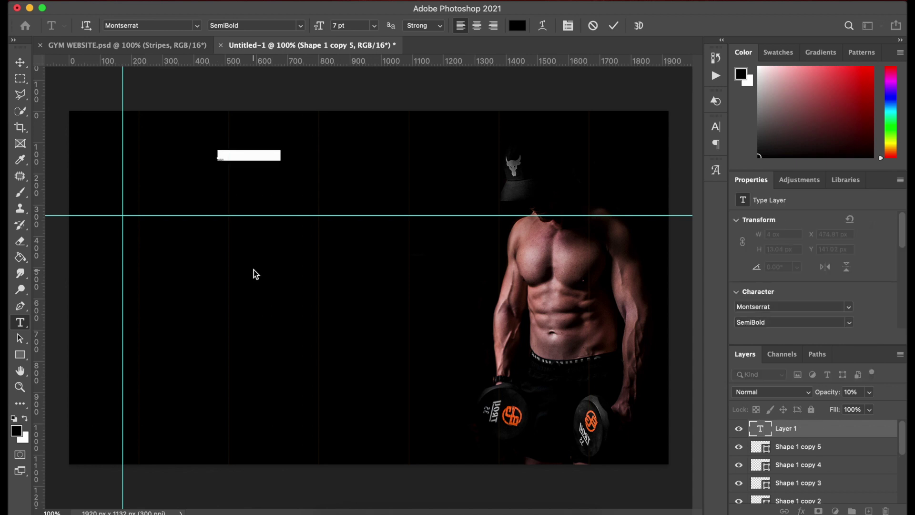
{"action": "key", "text": "BackSpace"}
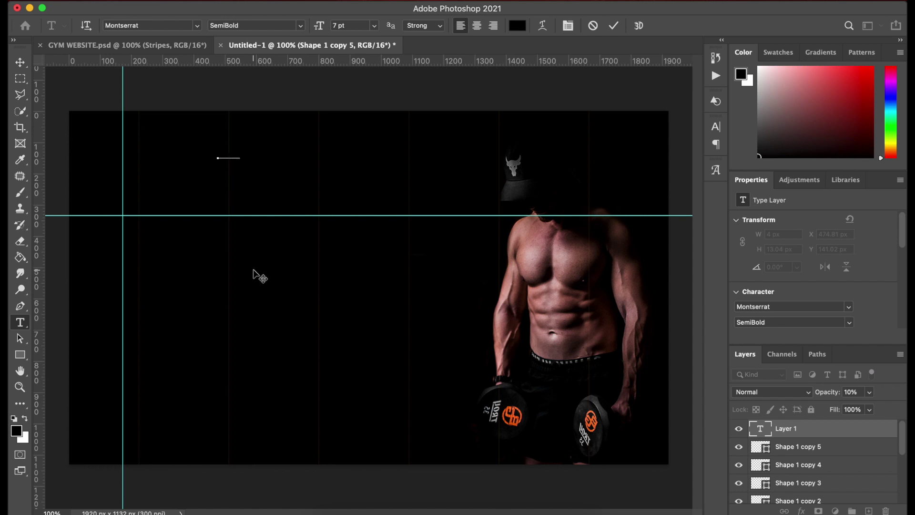
{"action": "type", "text": "GYM"}
{"action": "key", "text": "super+Return"}
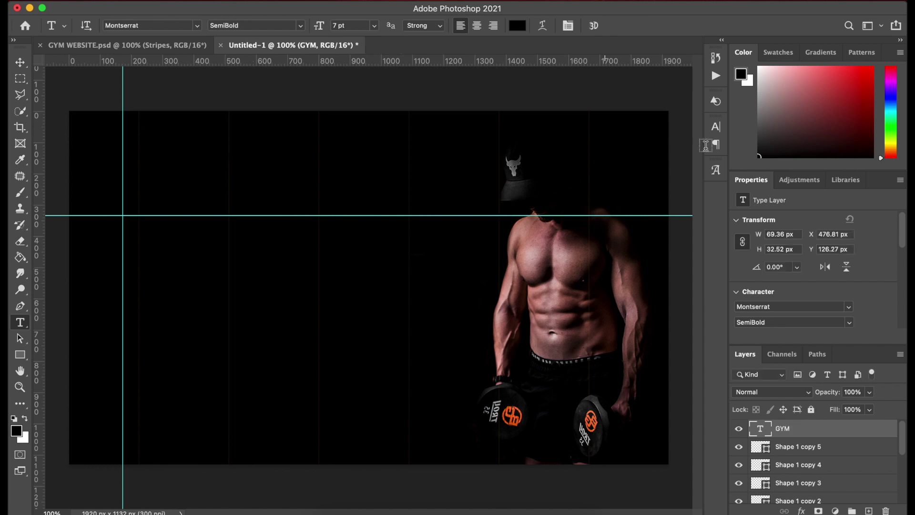
Make the GYM text white and Montserrat ExtraBold.
{"action": "left_click", "coordinate": [715, 127]}
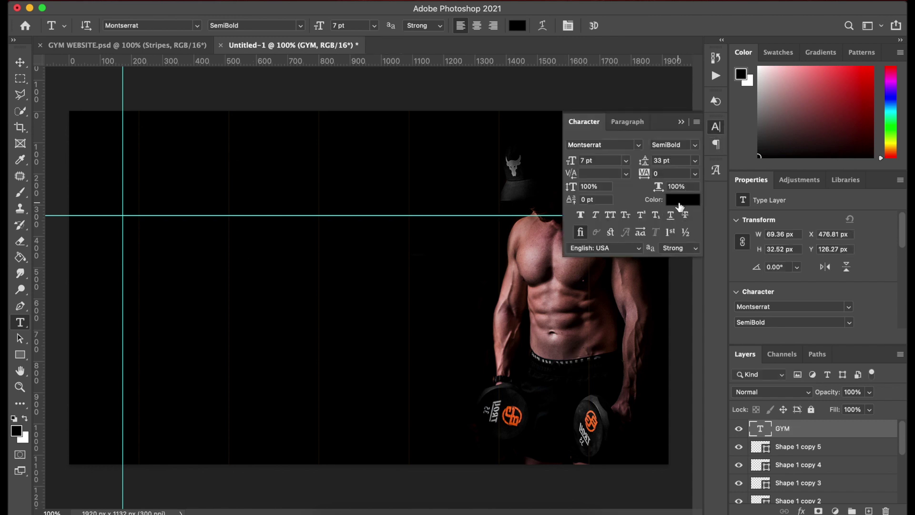
{"action": "left_click", "coordinate": [682, 199]}
{"action": "mouse_move", "coordinate": [598, 113]}
{"action": "left_mouse_down"}
{"action": "mouse_move", "coordinate": [581, 31]}
{"action": "mouse_move", "coordinate": [563, 28]}
{"action": "left_mouse_up"}
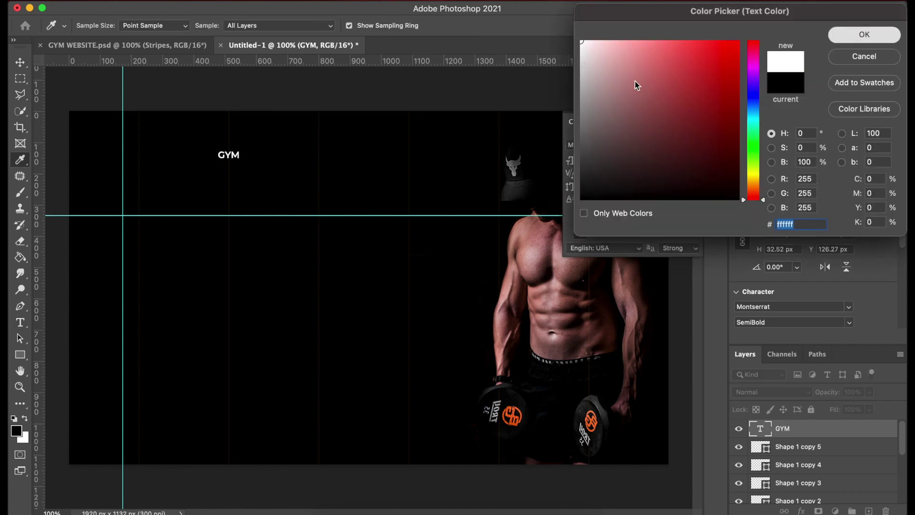
{"action": "key", "text": "Return"}
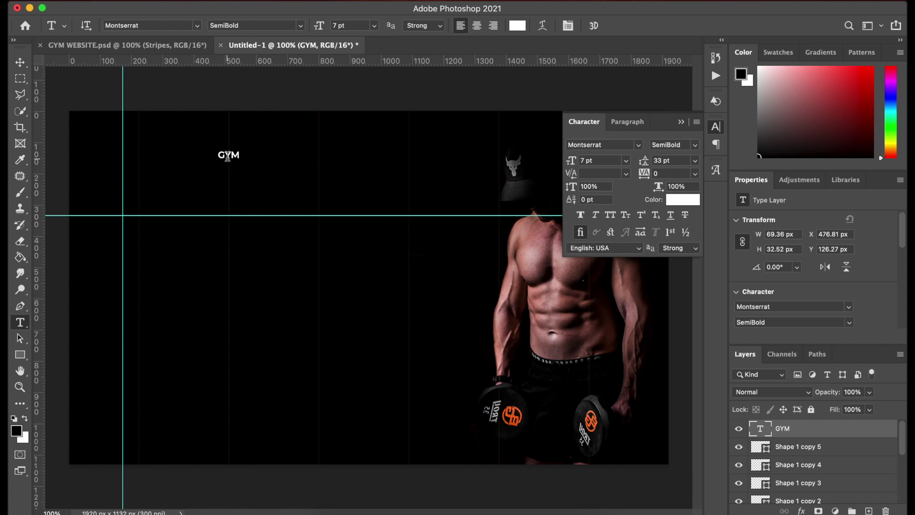
{"action": "left_click", "coordinate": [697, 145]}
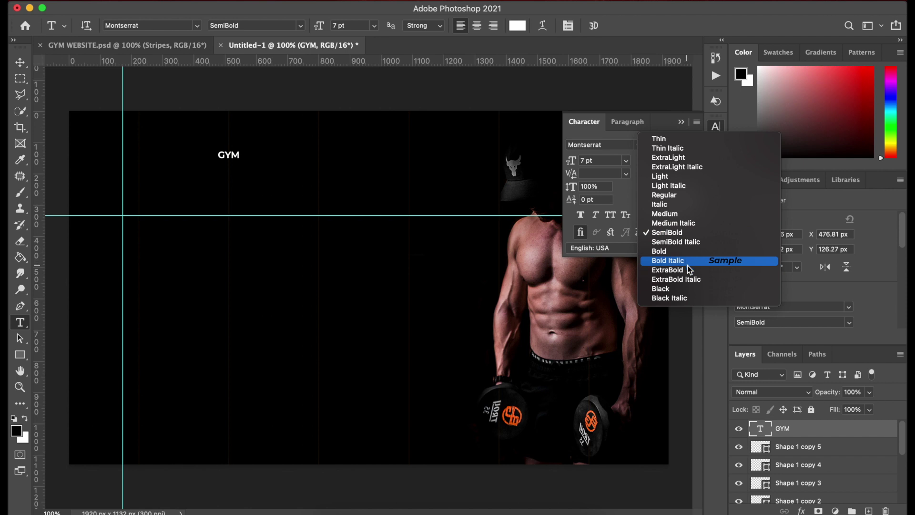
{"action": "key", "text": "Escape"}
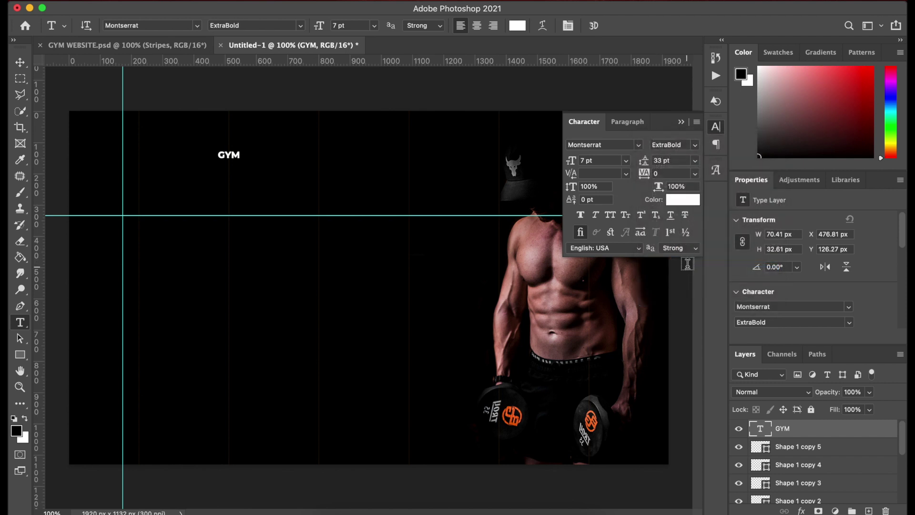
Increase the GYM font size by one point to 9 pt.
{"action": "left_click", "coordinate": [223, 155]}
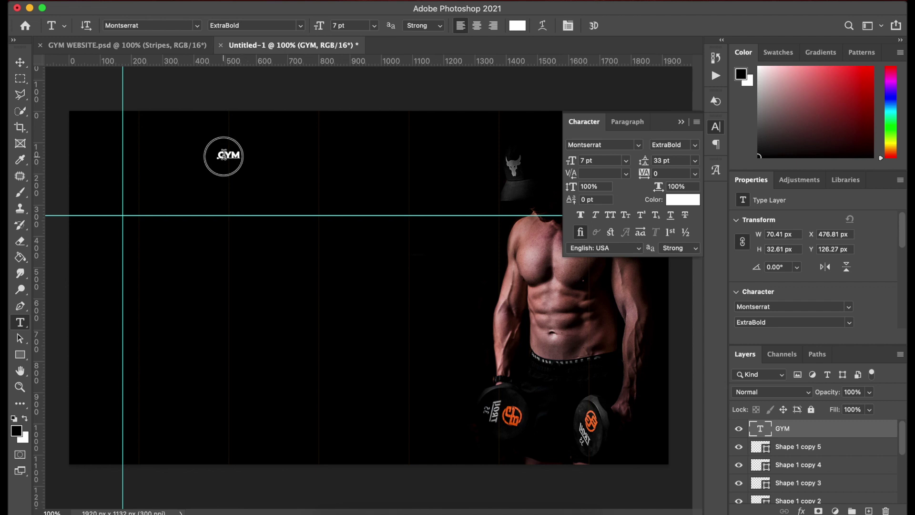
{"action": "left_click", "coordinate": [584, 161]}
{"action": "key", "text": "Up"}
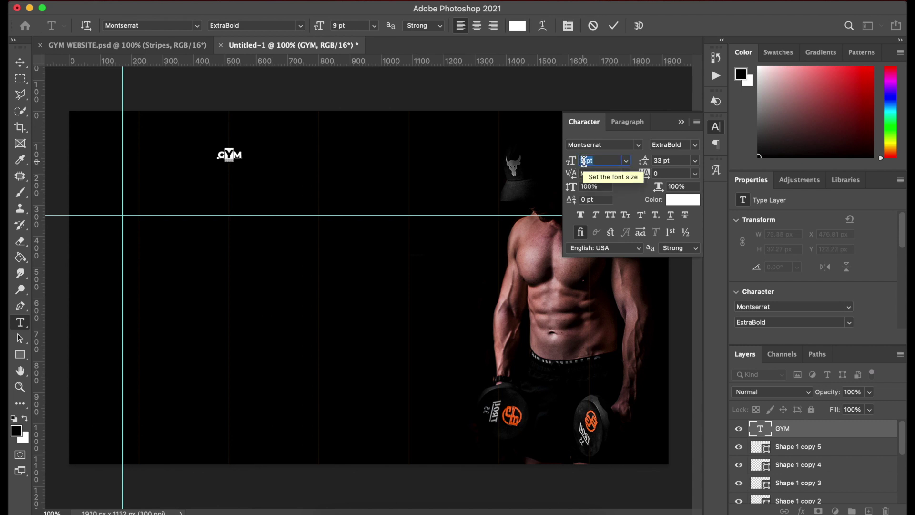
{"action": "key", "text": "Return"}
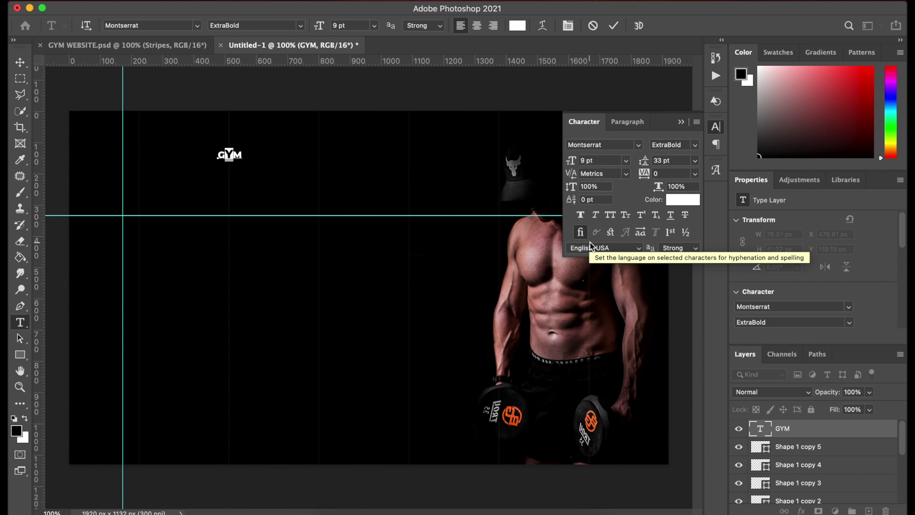
{"action": "left_click", "coordinate": [614, 27]}
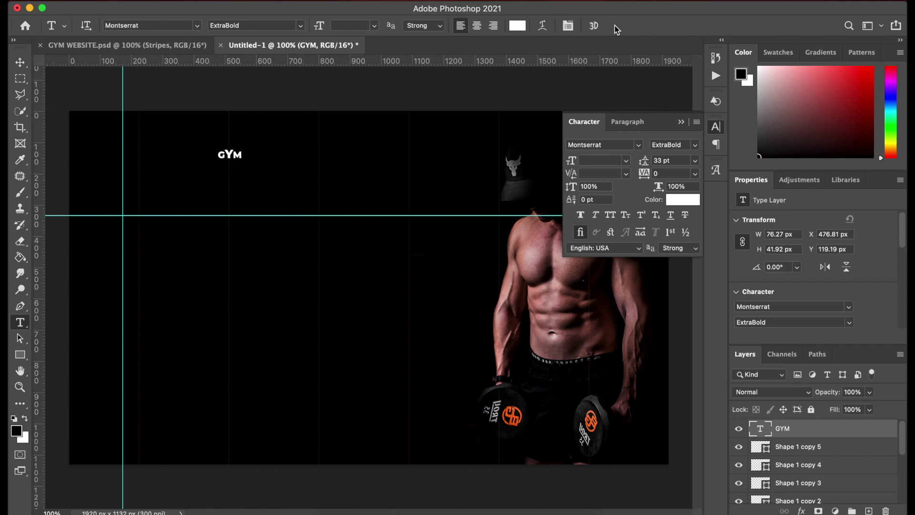
Move GYM to the top-left corner beside the left guide and scale it up about 124%.
{"action": "key", "text": "v"}
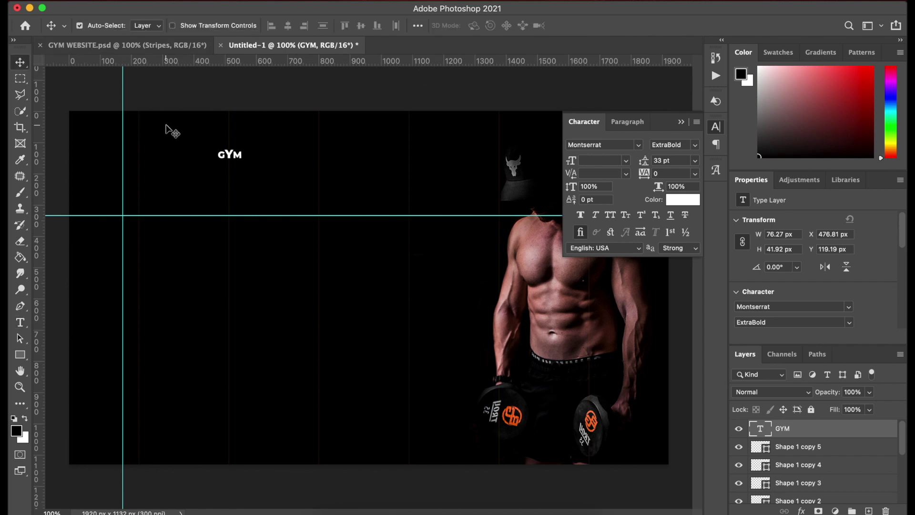
{"action": "left_click_drag", "start_coordinate": [229, 154], "coordinate": [138, 141]}
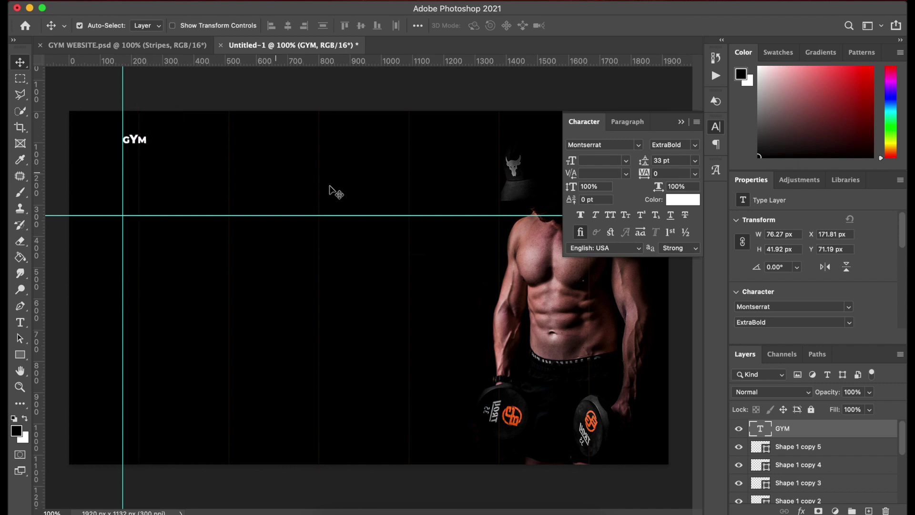
{"action": "key", "text": "super"}
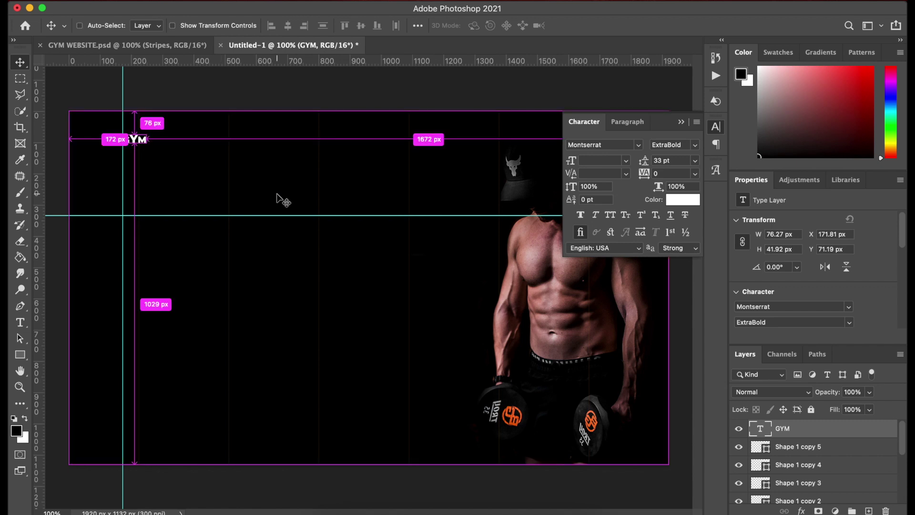
{"action": "key", "text": "super+t"}
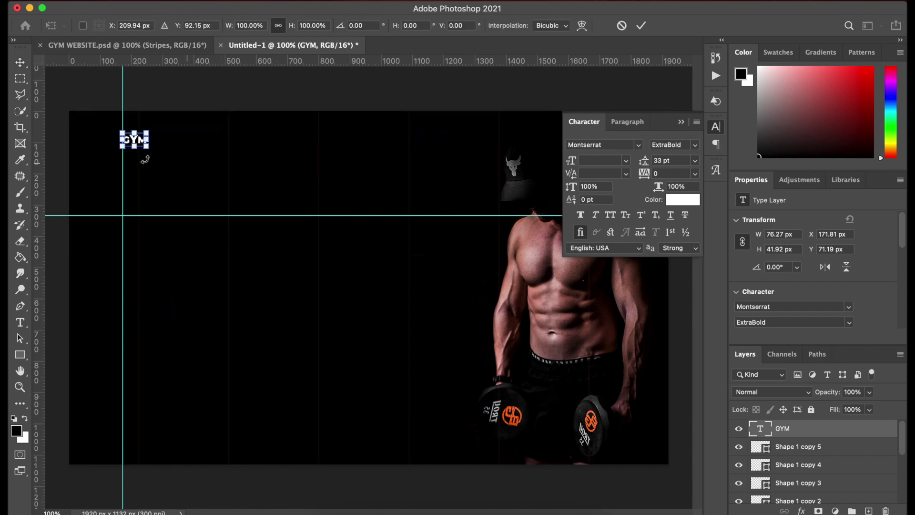
{"action": "left_click_drag", "start_coordinate": [148, 139], "coordinate": [155, 141]}
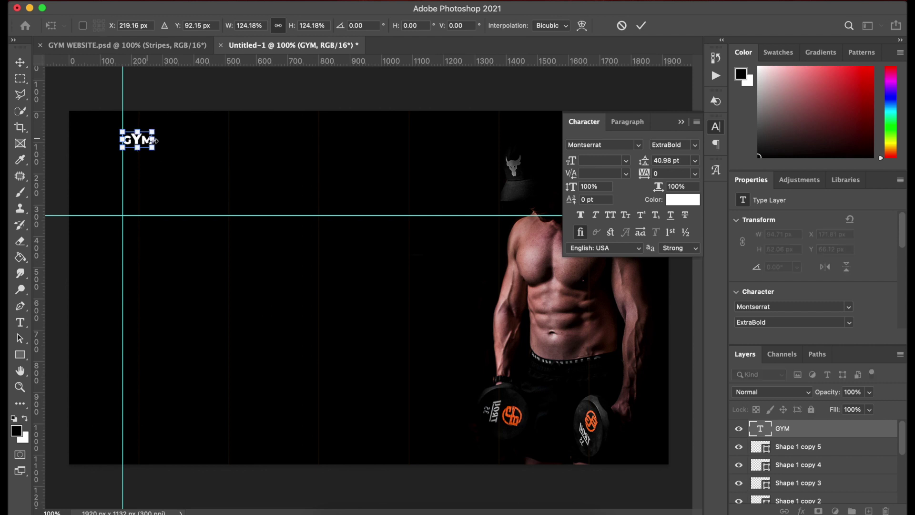
{"action": "key", "text": "Return"}
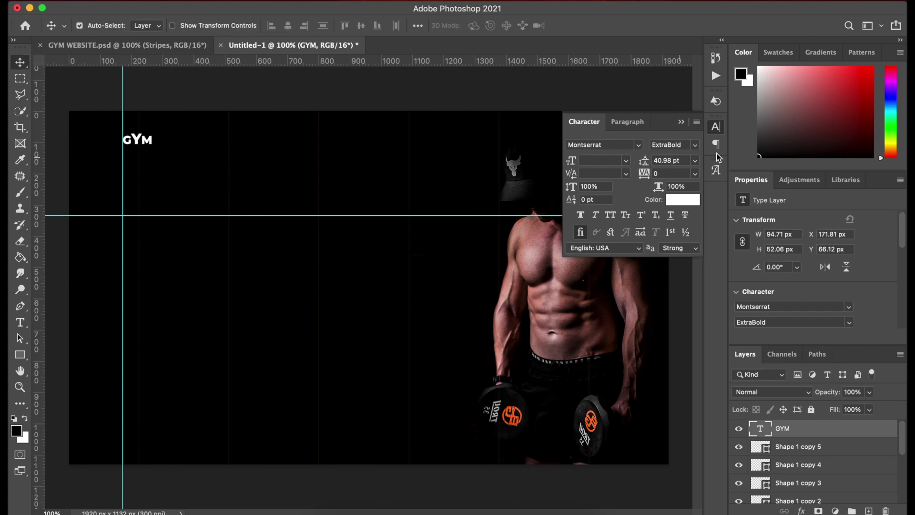
{"action": "left_click", "coordinate": [682, 122]}
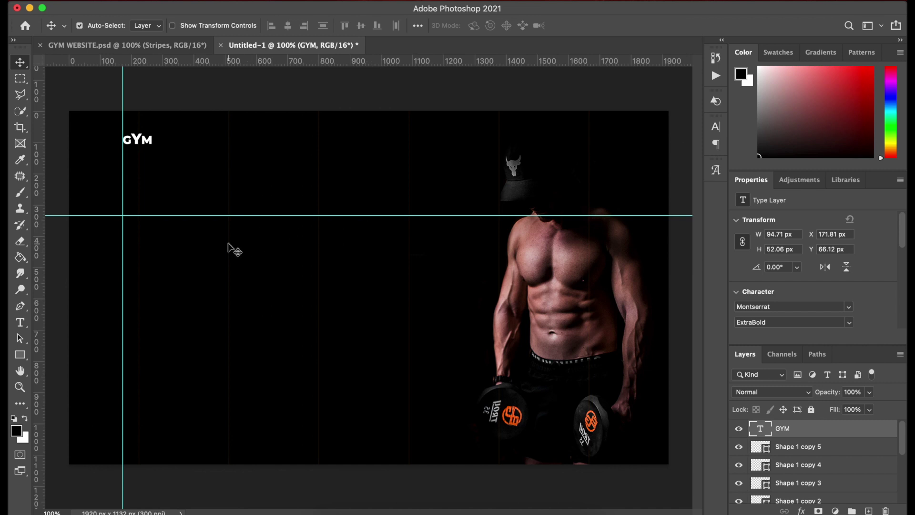
Add a white 'Home' nav label right of the GYM logo at 5 pt.
{"action": "key", "text": "t"}
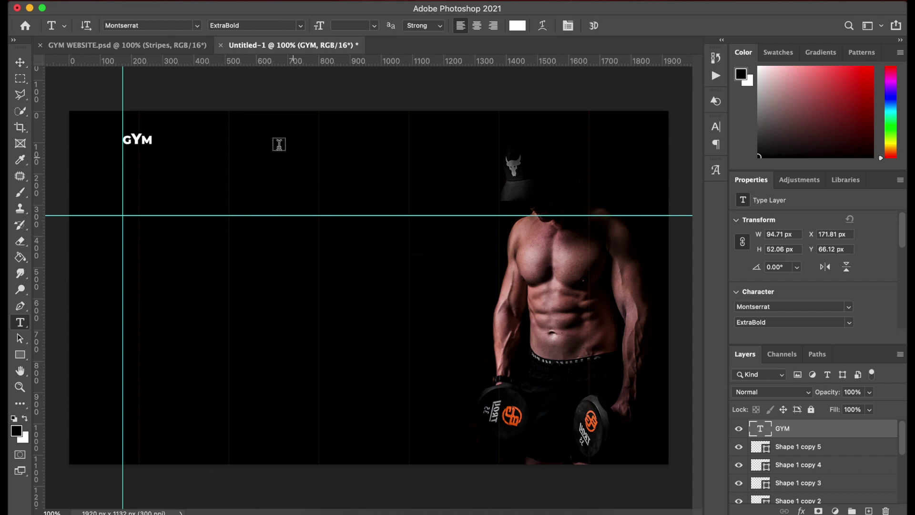
{"action": "left_click", "coordinate": [264, 144]}
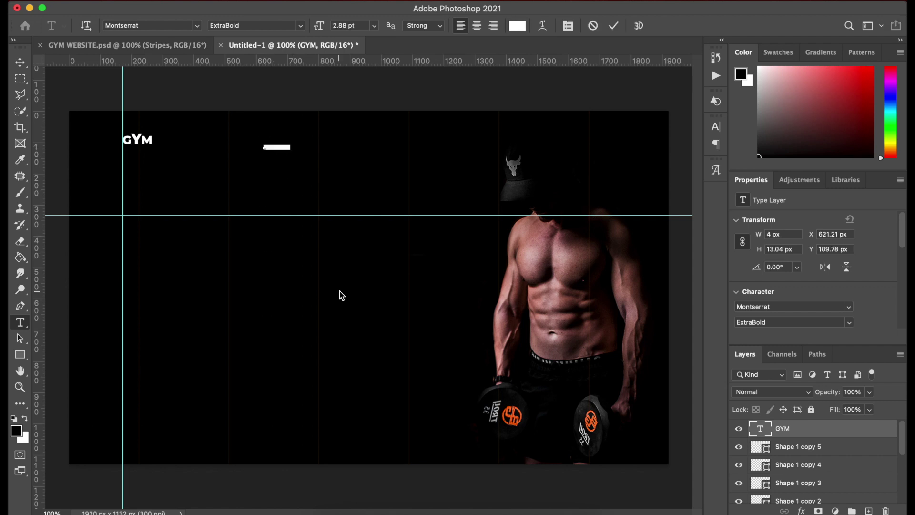
{"action": "key", "text": "BackSpace"}
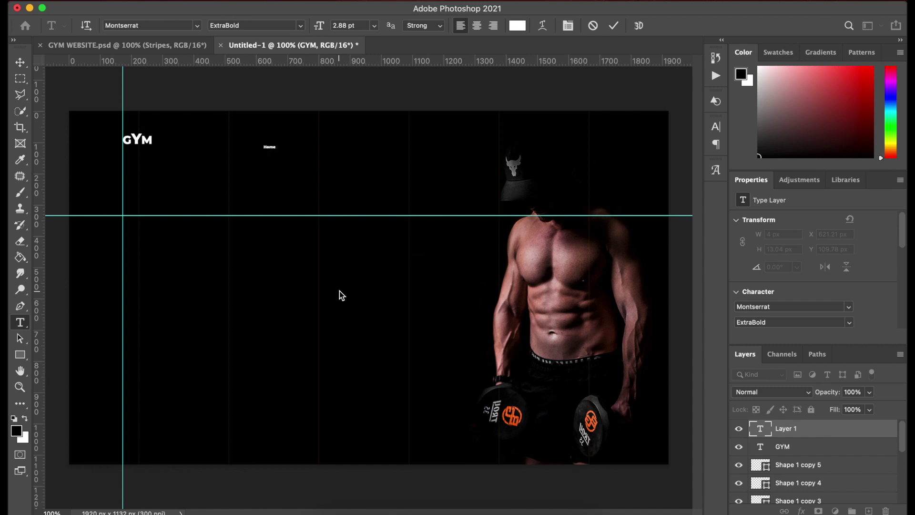
{"action": "key", "text": "super+Return"}
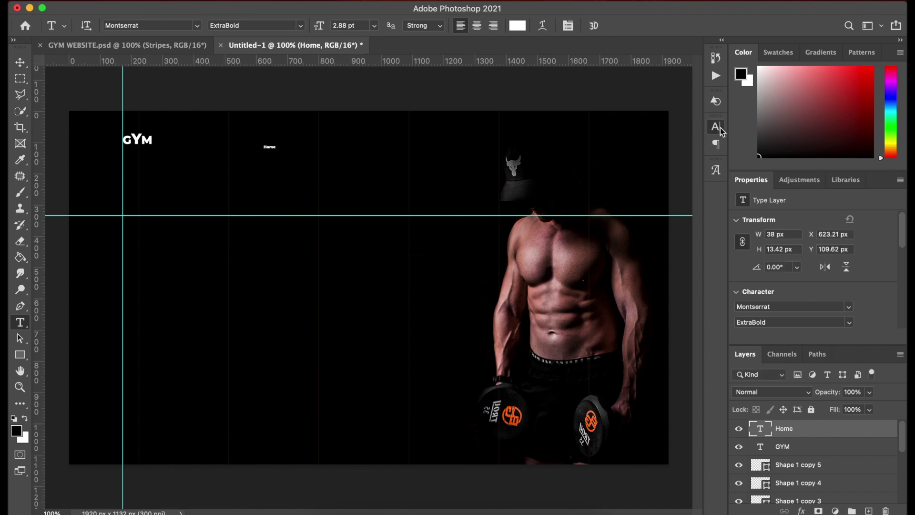
{"action": "left_click", "coordinate": [719, 127]}
{"action": "left_click", "coordinate": [590, 161]}
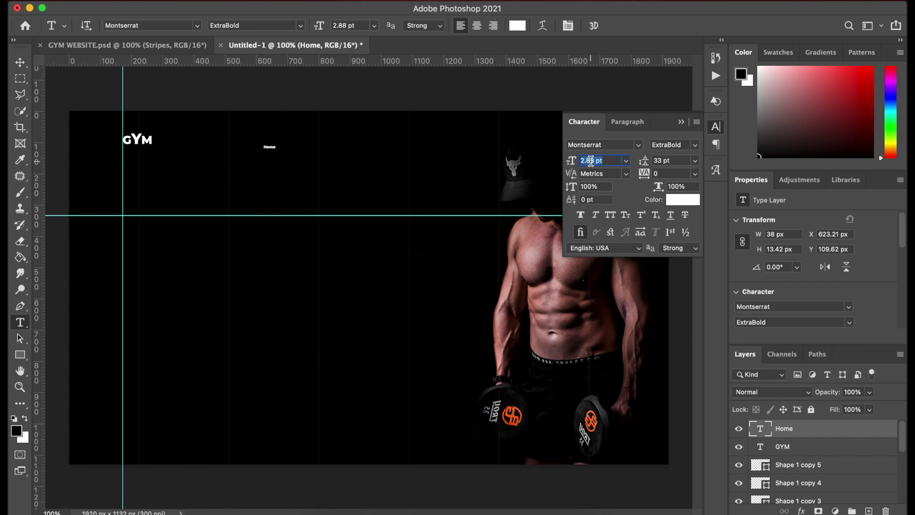
{"action": "type", "text": "5"}
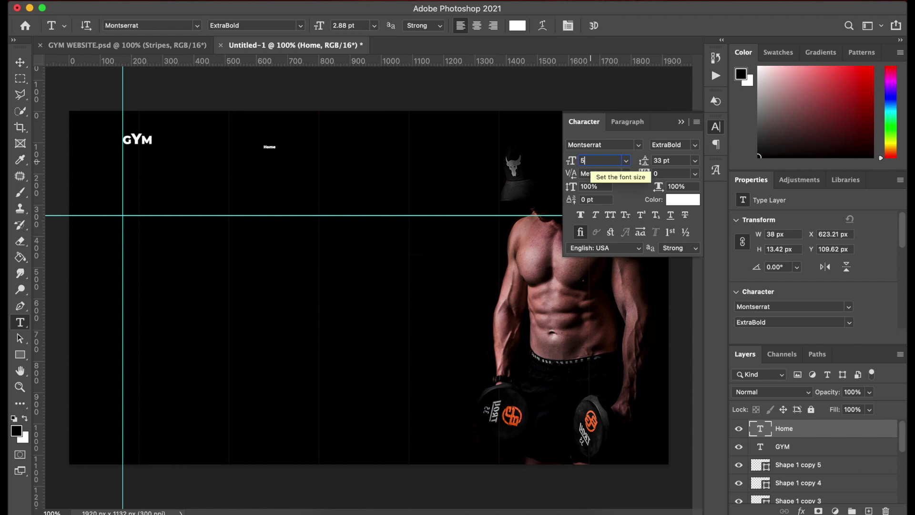
{"action": "key", "text": "Return"}
{"action": "left_click", "coordinate": [695, 145]}
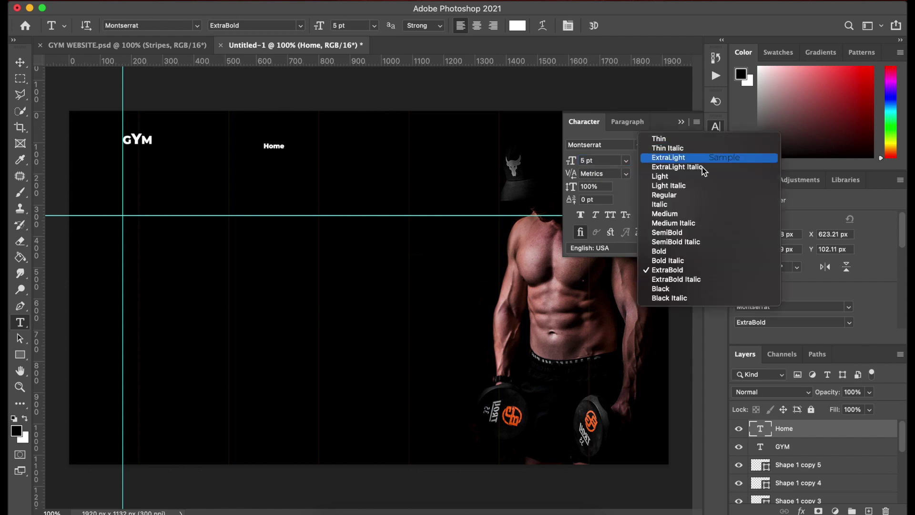
{"action": "left_click", "coordinate": [684, 232]}
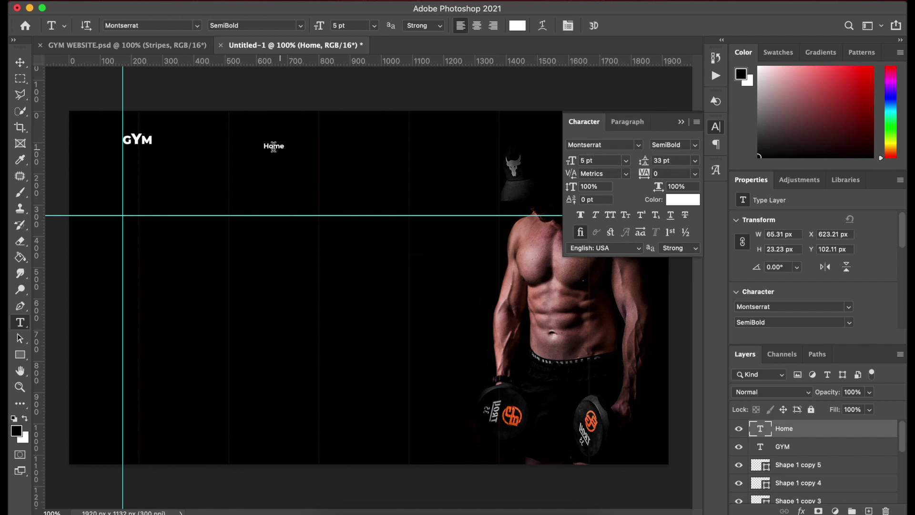
Alt-drag a duplicate of Home to the right as 'Home copy'.
{"action": "left_click", "coordinate": [682, 123]}
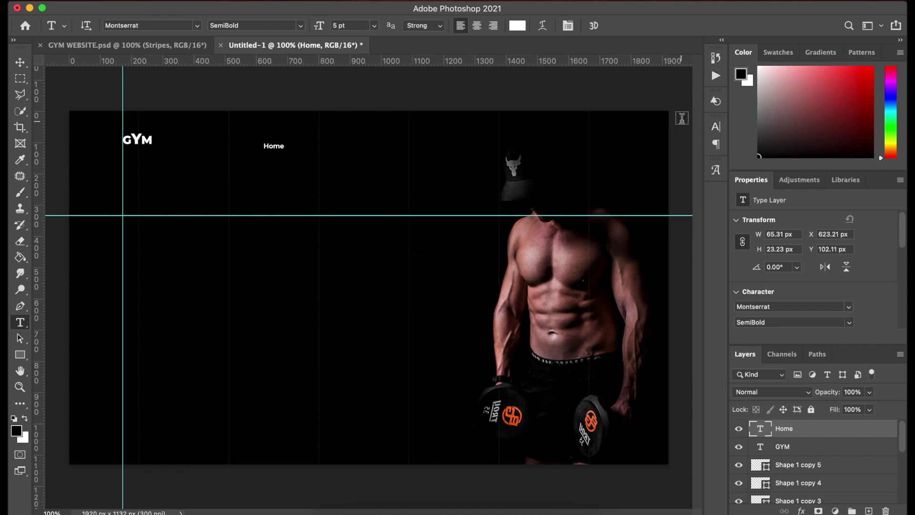
{"action": "key", "text": "v"}
{"action": "left_click_drag", "start_coordinate": [274, 148], "coordinate": [342, 149]}
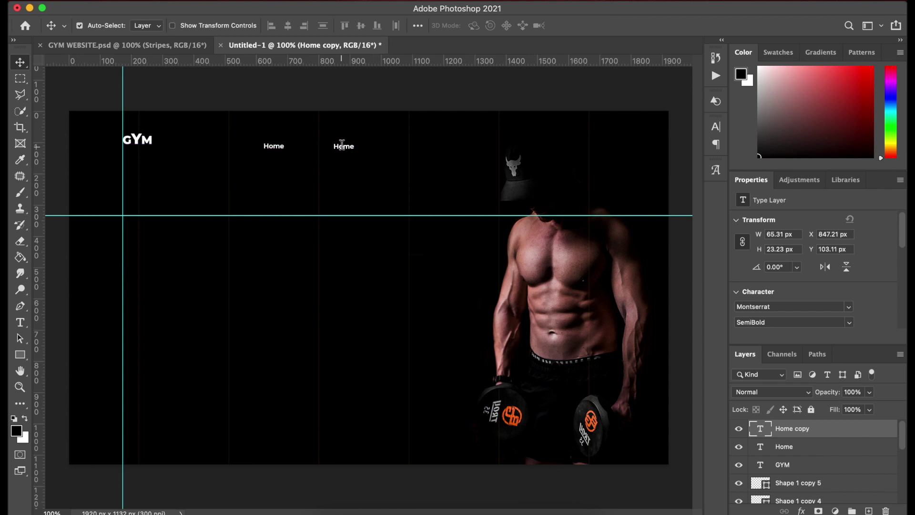
Retype the Home copy as 'About Us' and duplicate it to the right.
{"action": "double_click", "coordinate": [342, 148]}
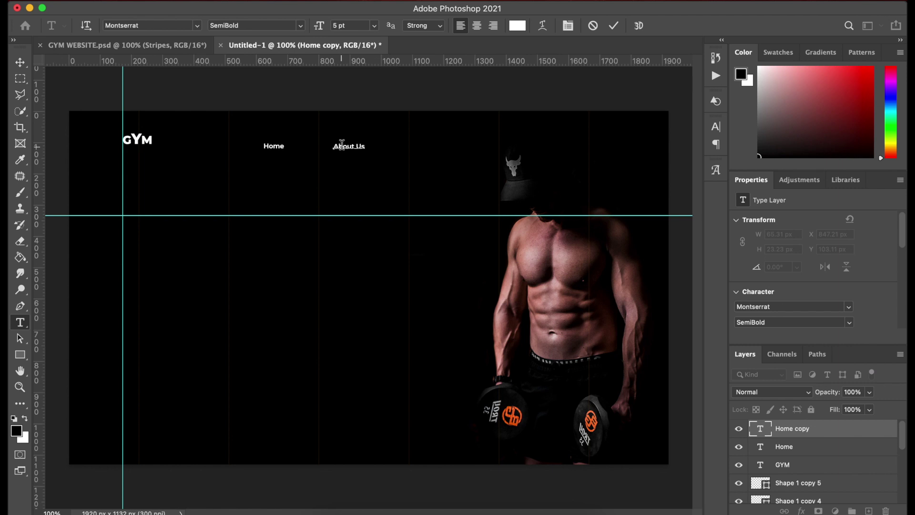
{"action": "key", "text": "Escape"}
{"action": "key", "text": "v"}
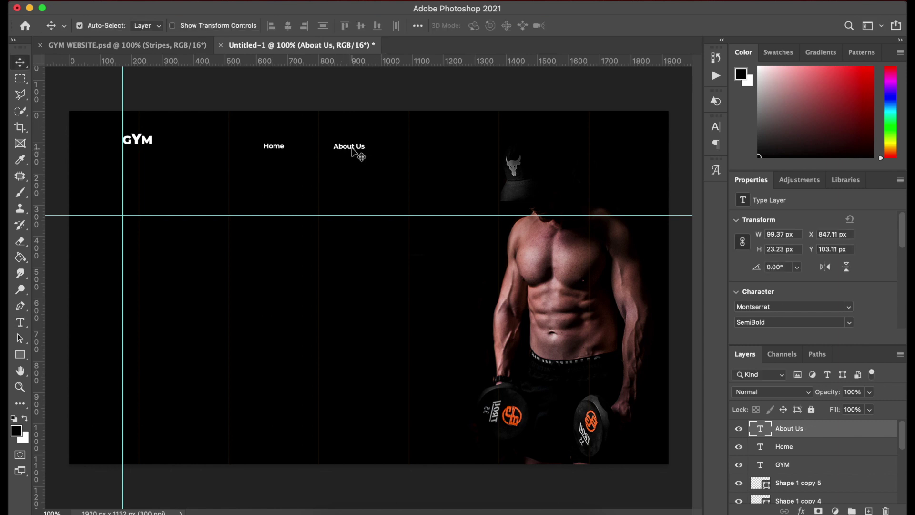
{"action": "left_click_drag", "start_coordinate": [348, 148], "coordinate": [415, 146]}
Retype the third label as 'Experience' and duplicate it further right.
{"action": "left_click", "coordinate": [420, 149]}
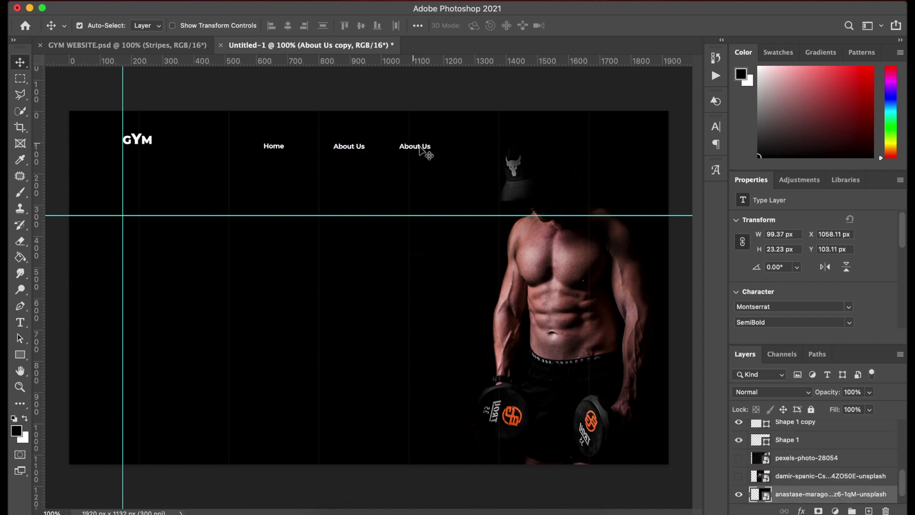
{"action": "left_click", "coordinate": [419, 150]}
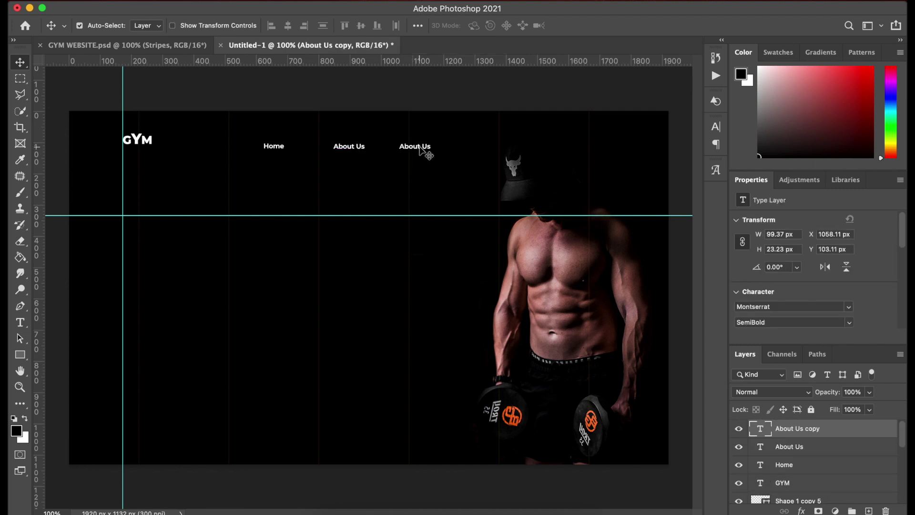
{"action": "left_click", "coordinate": [415, 152]}
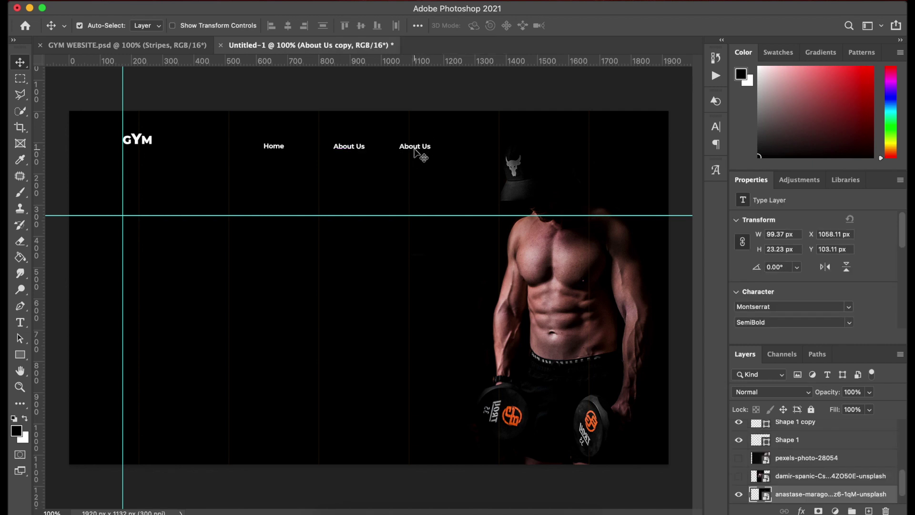
{"action": "left_click", "coordinate": [413, 151]}
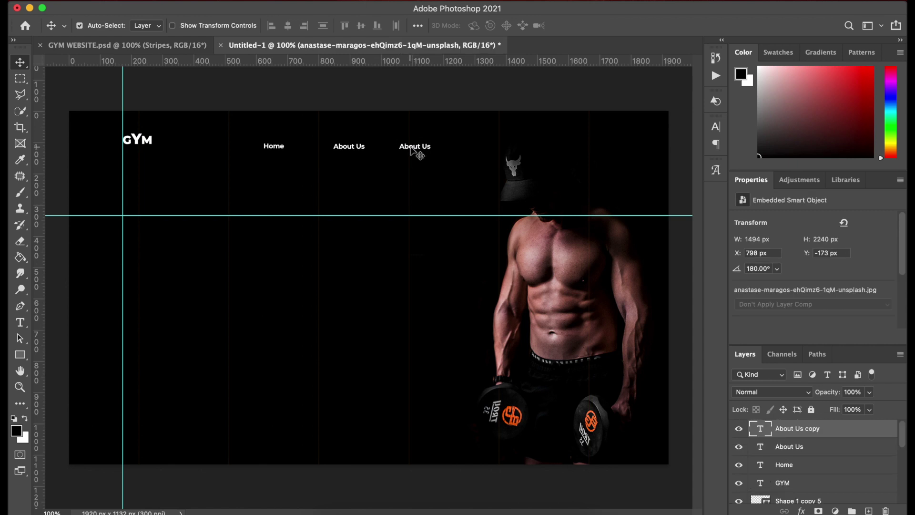
{"action": "key", "text": "Return"}
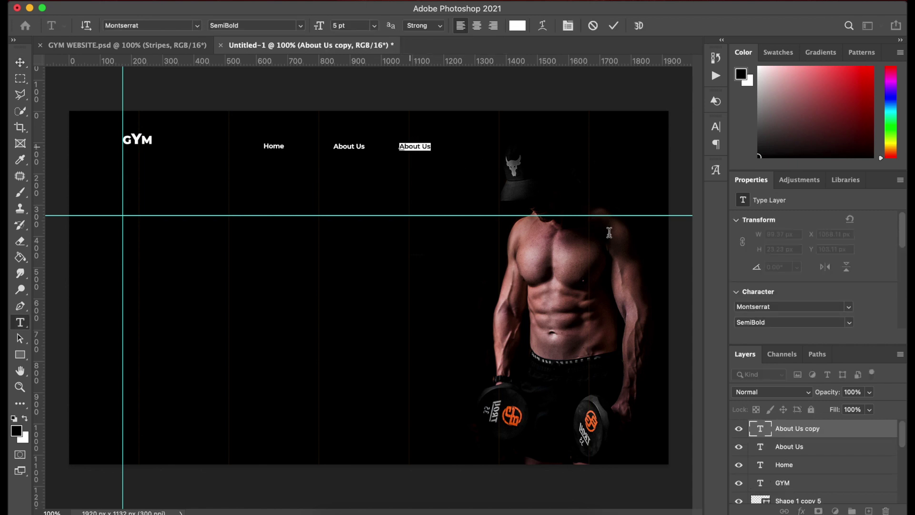
{"action": "key", "text": "Right"}
{"action": "key", "text": "Left"}
{"action": "key", "text": "Left"}
{"action": "key", "text": "Left"}
{"action": "key", "text": "super+a"}
{"action": "type", "text": "Experience"}
{"action": "key", "text": "super+Return"}
{"action": "key", "text": "v"}
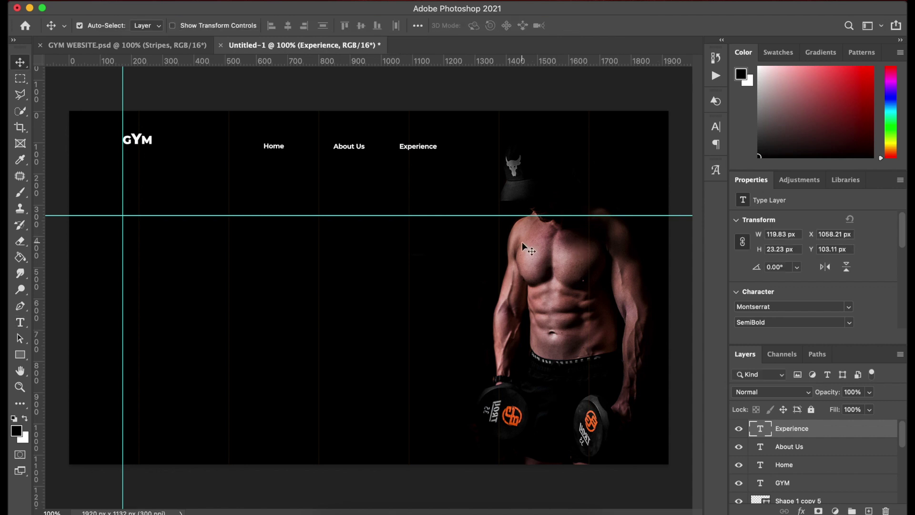
{"action": "left_click", "coordinate": [419, 147]}
{"action": "left_click", "coordinate": [418, 148]}
{"action": "left_click_drag", "start_coordinate": [417, 149], "coordinate": [471, 151]}
Retype the fourth label as 'Our Trainers'.
{"action": "double_click", "coordinate": [471, 152]}
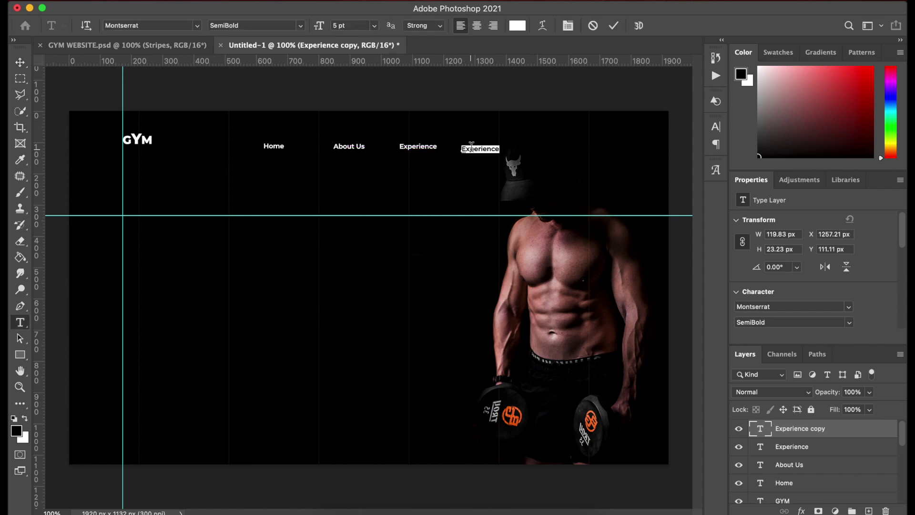
{"action": "left_click", "coordinate": [471, 147]}
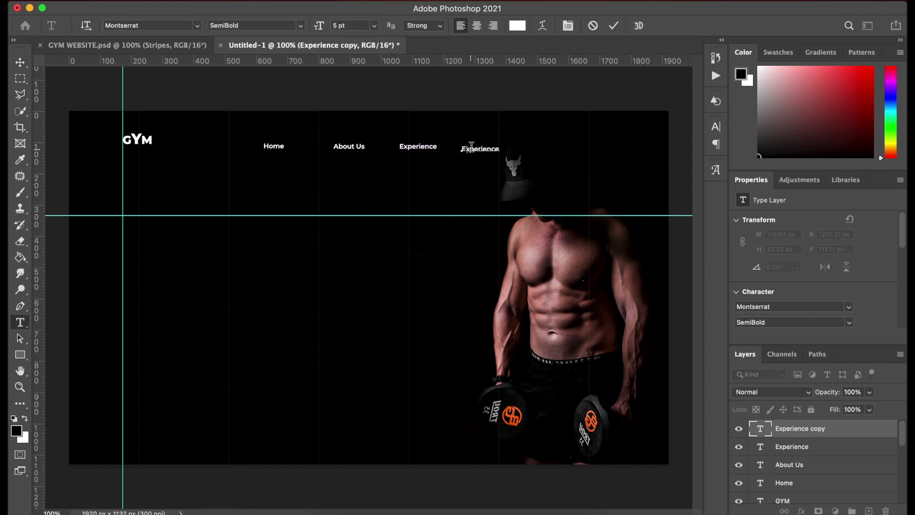
{"action": "key", "text": "ctrl+a"}
{"action": "type", "text": "Our Trainers"}
{"action": "key", "text": "ctrl+Return"}
{"action": "key", "text": "v"}
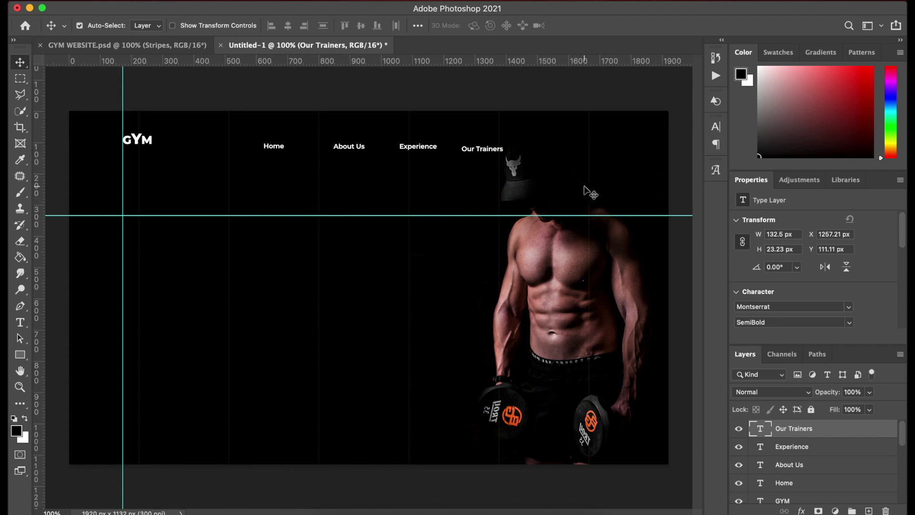
Add a vertical guide on the canvas's right side and delete a test rectangle.
{"action": "key", "text": "u"}
{"action": "left_click", "coordinate": [306, 286]}
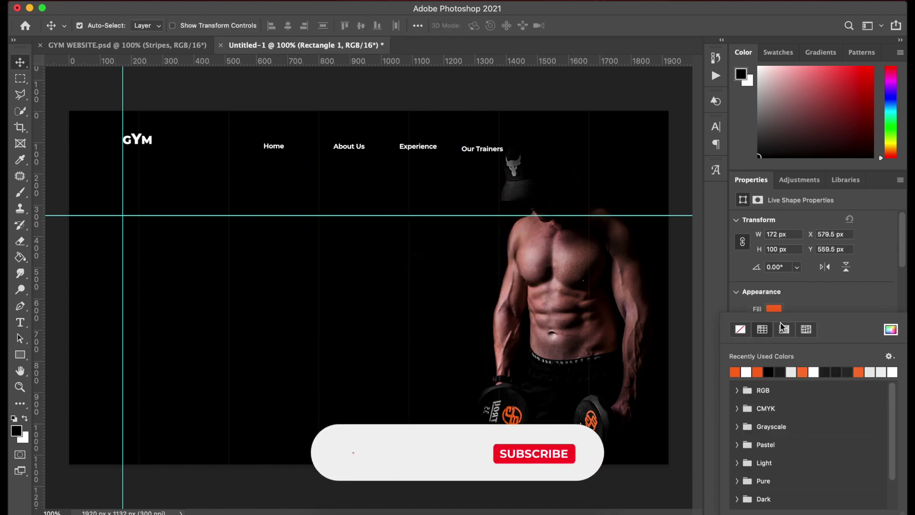
{"action": "left_click_drag", "start_coordinate": [277, 302], "coordinate": [653, 167]}
{"action": "left_click_drag", "start_coordinate": [36, 167], "coordinate": [615, 167]}
{"action": "key", "text": "Delete"}
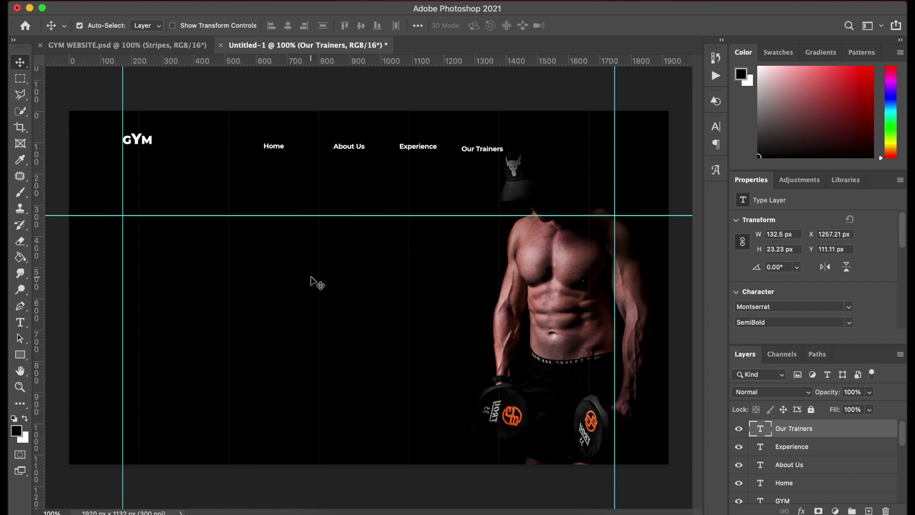
Create a 251 × 76 px rectangle left of centre.
{"action": "left_click", "coordinate": [20, 356]}
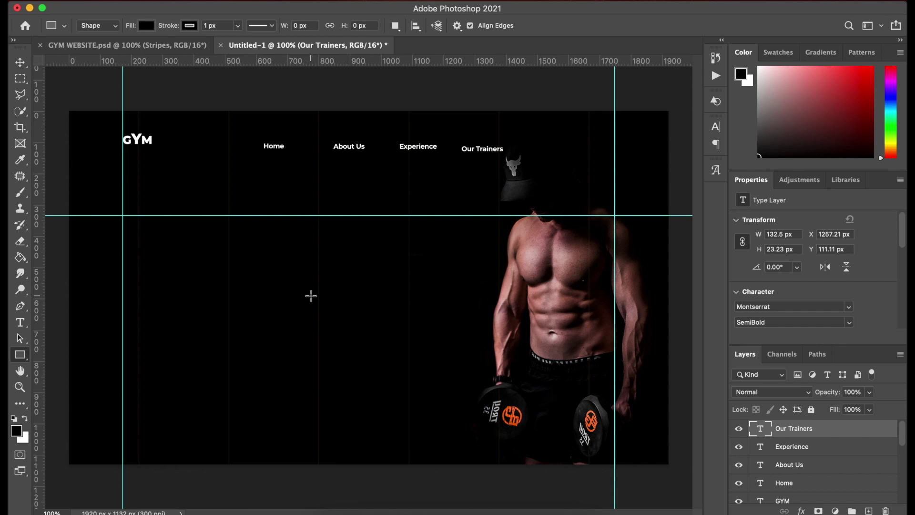
{"action": "left_click", "coordinate": [312, 294]}
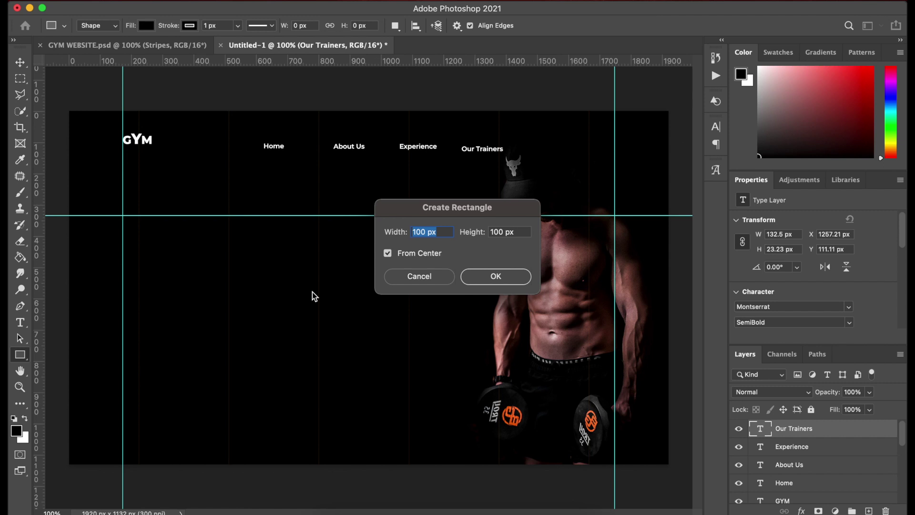
{"action": "type", "text": "251"}
{"action": "key", "text": "Tab"}
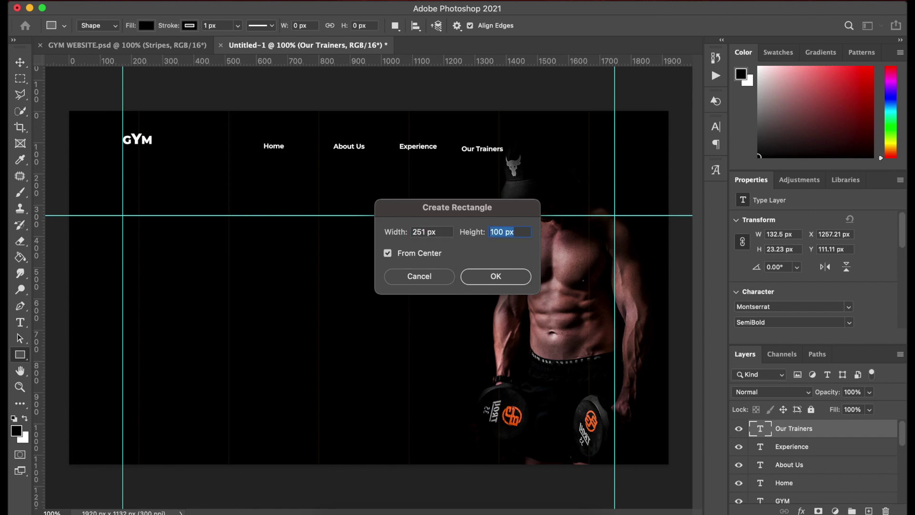
{"action": "type", "text": "76"}
{"action": "left_click", "coordinate": [500, 281]}
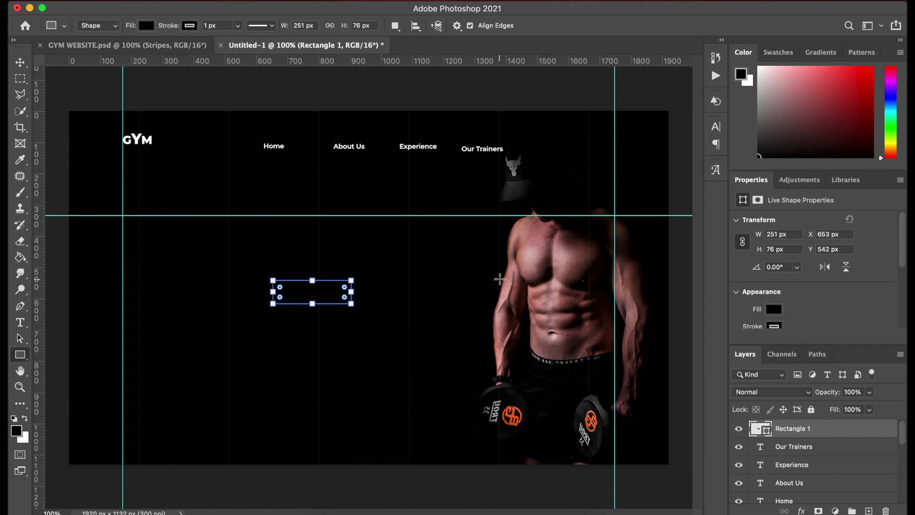
Give the rectangle no stroke and an orange fill, then begin rounding its corners.
{"action": "left_click", "coordinate": [774, 326]}
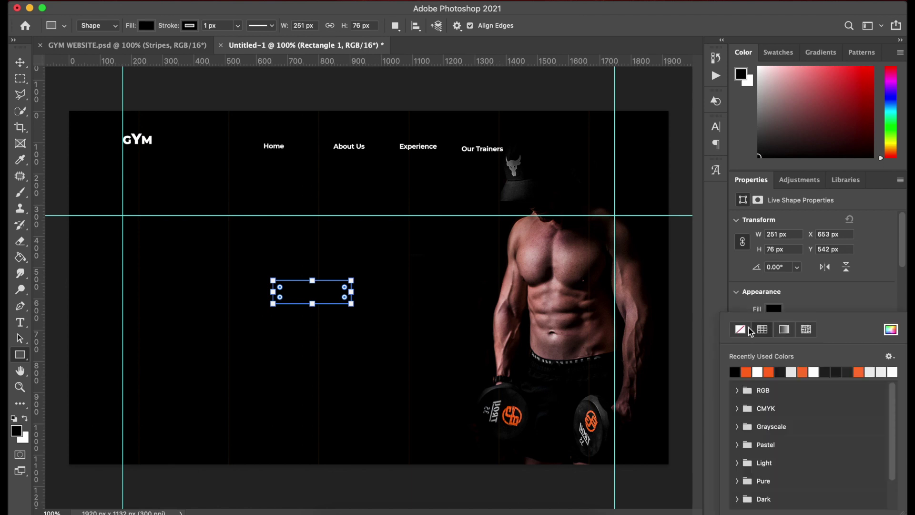
{"action": "left_click", "coordinate": [740, 330]}
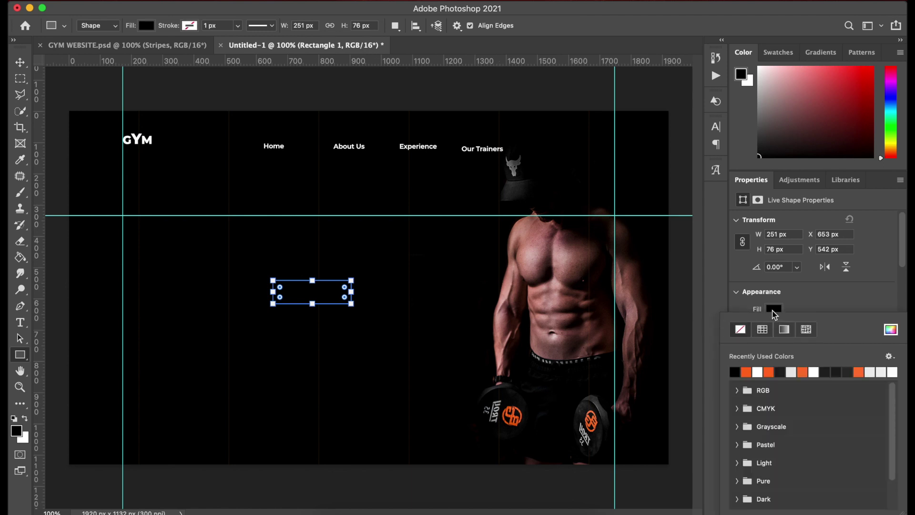
{"action": "left_click", "coordinate": [748, 370]}
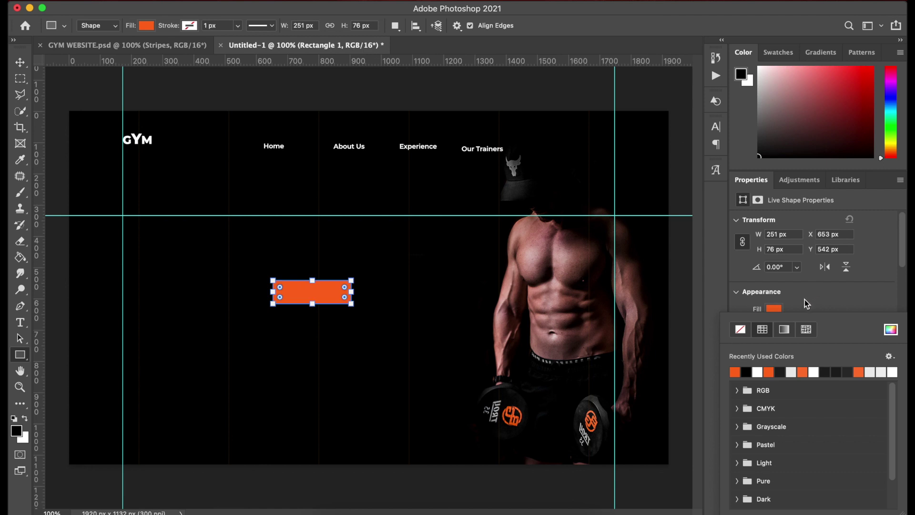
{"action": "left_click", "coordinate": [805, 303]}
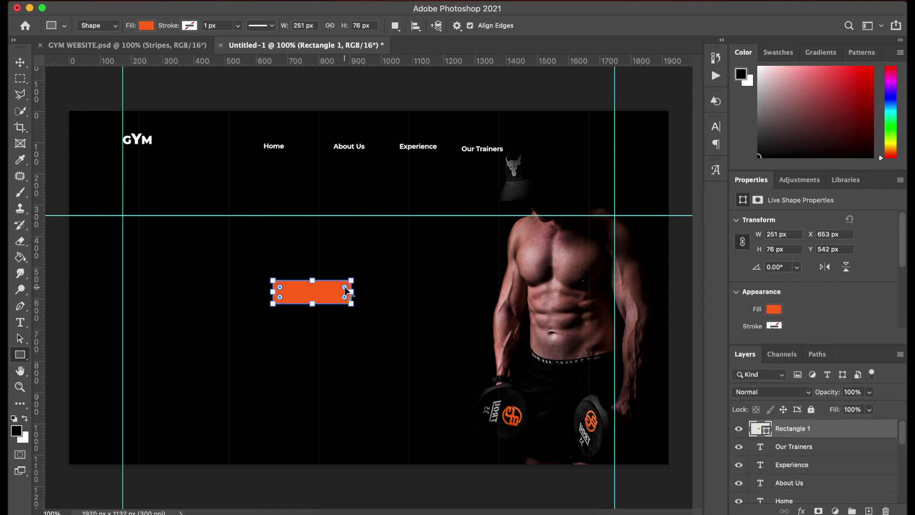
{"action": "left_click_drag", "start_coordinate": [345, 288], "coordinate": [415, 290]}
Set all four corner radii to 38 px and move the pill into the top-right nav row.
{"action": "left_click_drag", "start_coordinate": [343, 285], "coordinate": [373, 282]}
{"action": "left_click_drag", "start_coordinate": [343, 287], "coordinate": [365, 260]}
{"action": "scroll", "coordinate": [807, 309], "scroll_direction": "down", "scroll_amount": 3}
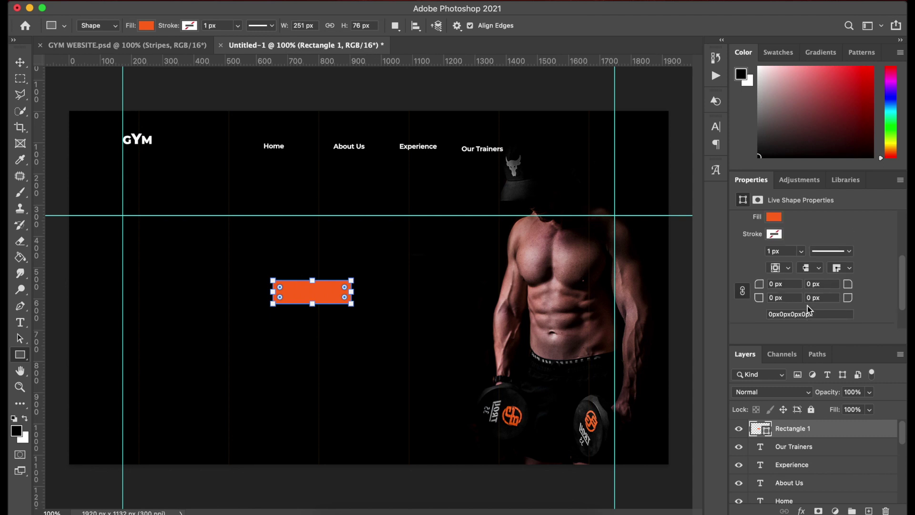
{"action": "scroll", "coordinate": [807, 307], "scroll_direction": "down", "scroll_amount": 1}
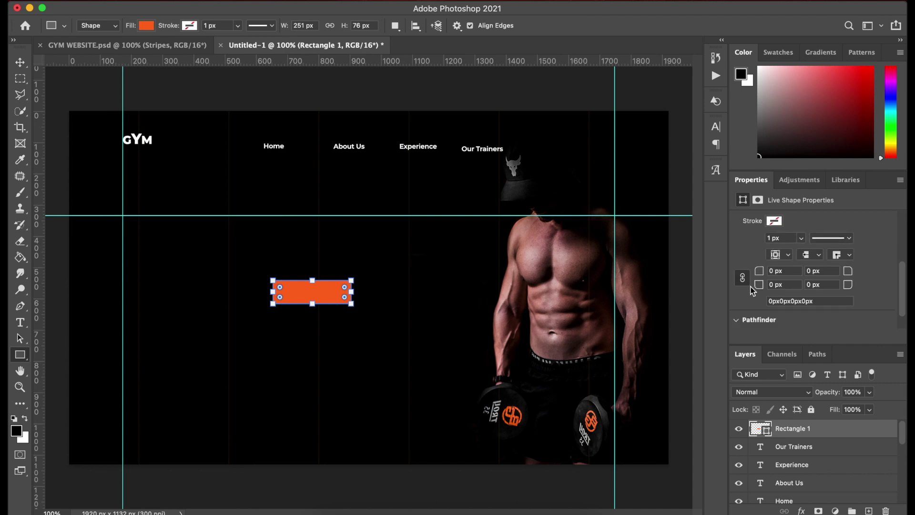
{"action": "left_click", "coordinate": [772, 270]}
{"action": "type", "text": "28"}
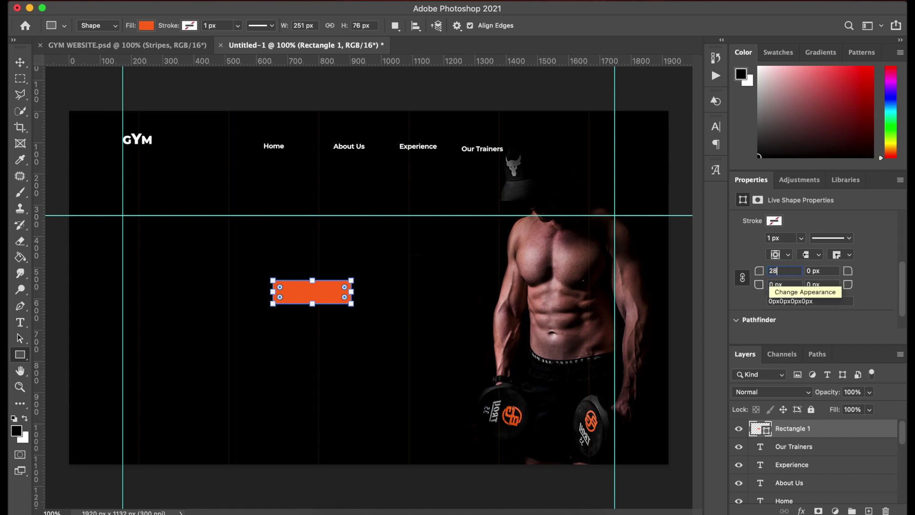
{"action": "key", "text": "BackSpace"}
{"action": "type", "text": "3"}
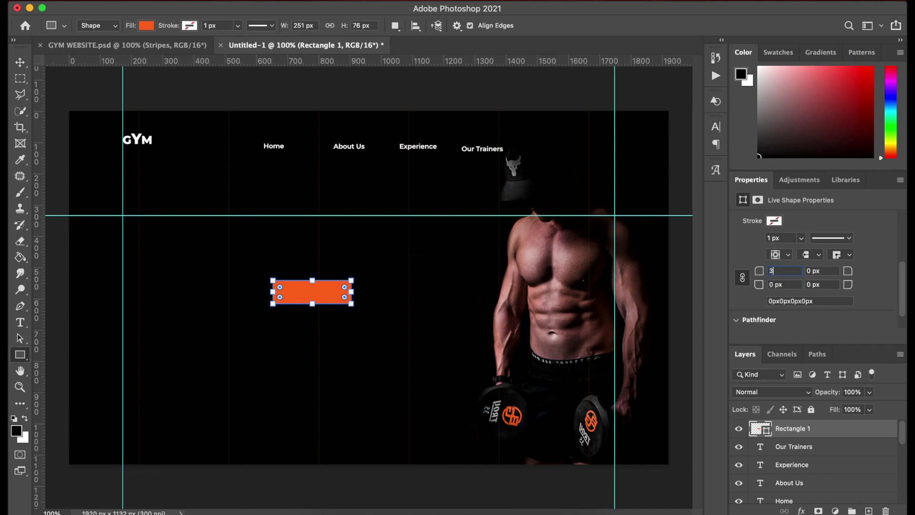
{"action": "left_click", "coordinate": [742, 278]}
{"action": "type", "text": "38"}
{"action": "key", "text": "Return"}
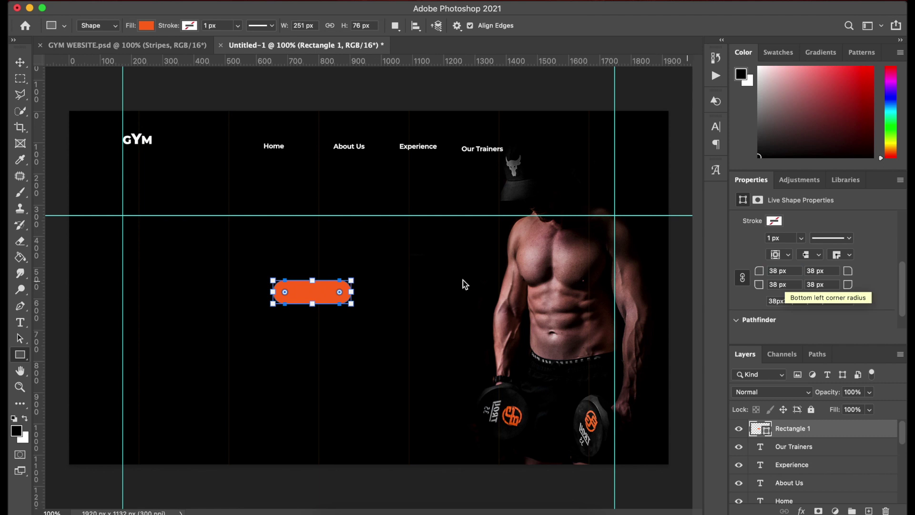
{"action": "key", "text": "v"}
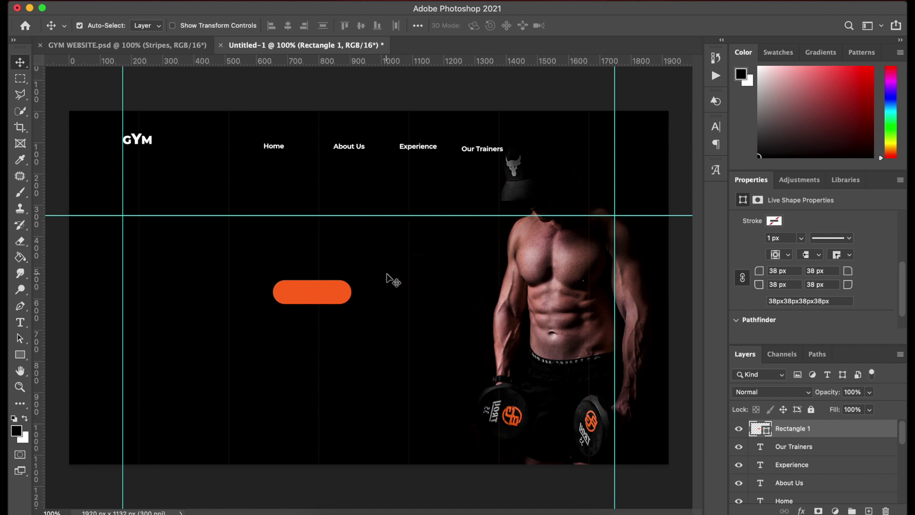
{"action": "left_click_drag", "start_coordinate": [324, 292], "coordinate": [584, 138]}
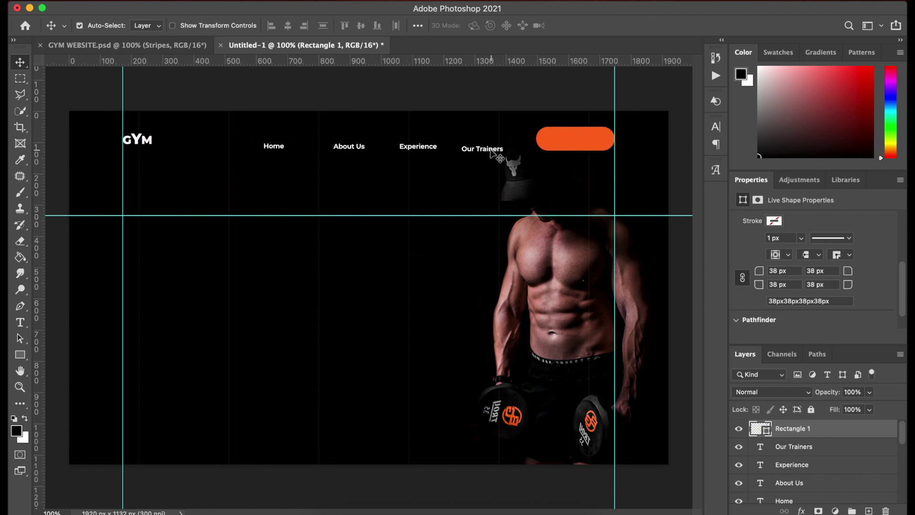
Add a 'Contact Us' text layer and move it onto the orange pill button.
{"action": "key", "text": "t"}
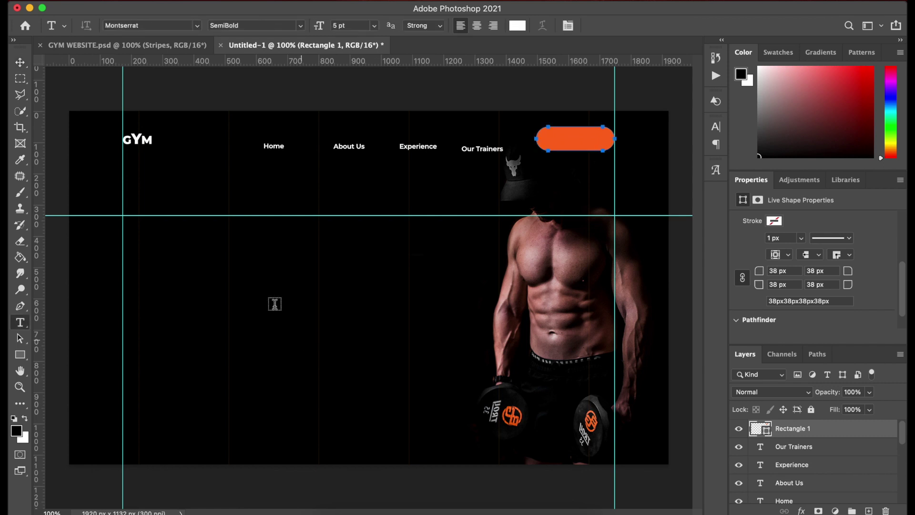
{"action": "left_click", "coordinate": [318, 397]}
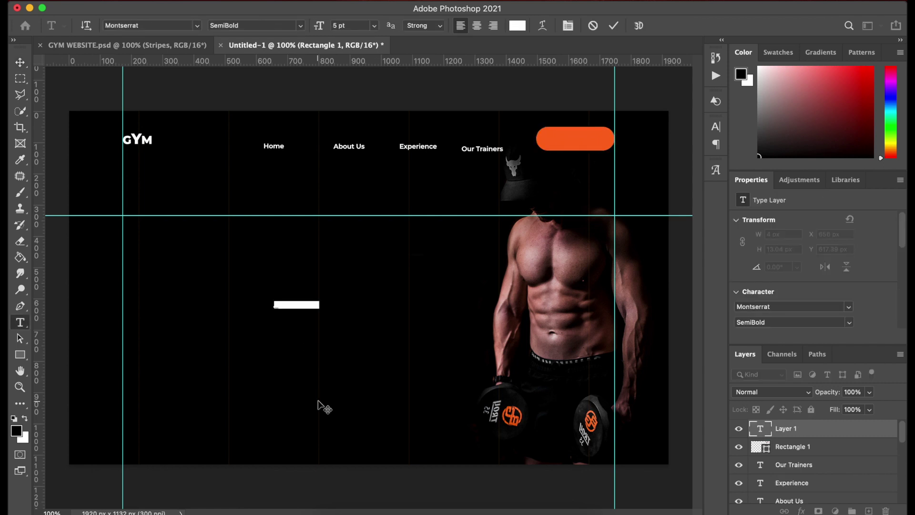
{"action": "type", "text": "ct Us"}
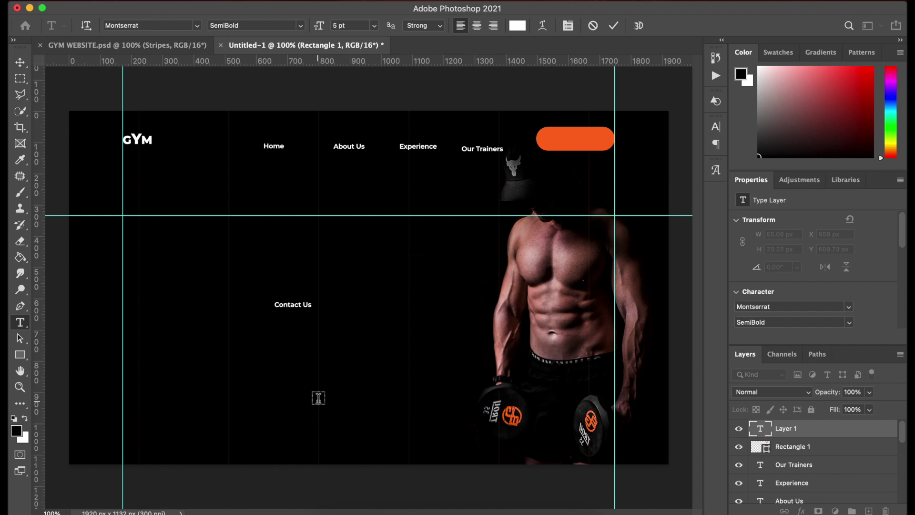
{"action": "left_click", "coordinate": [378, 384]}
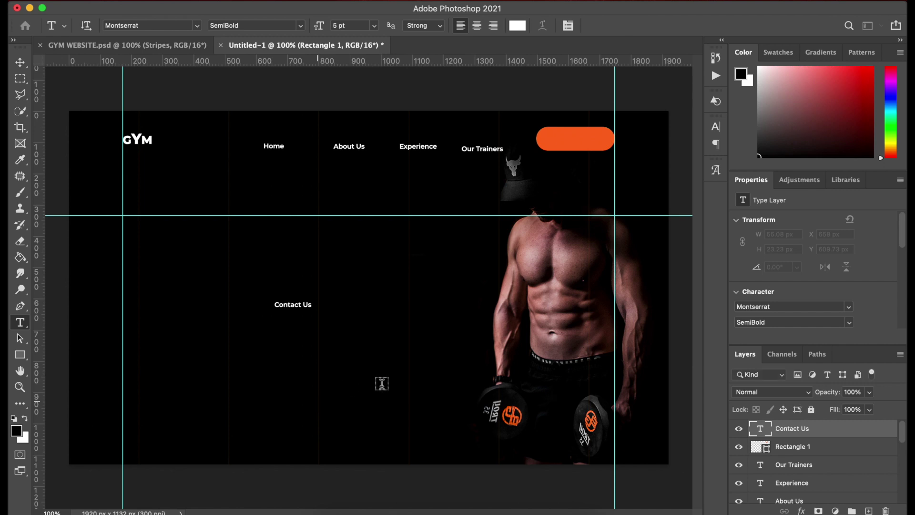
{"action": "key", "text": "v"}
{"action": "left_click", "coordinate": [293, 305]}
{"action": "left_click_drag", "start_coordinate": [373, 281], "coordinate": [575, 139]}
Set Contact Us to 6 pt and centre it inside the button.
{"action": "left_click", "coordinate": [718, 126]}
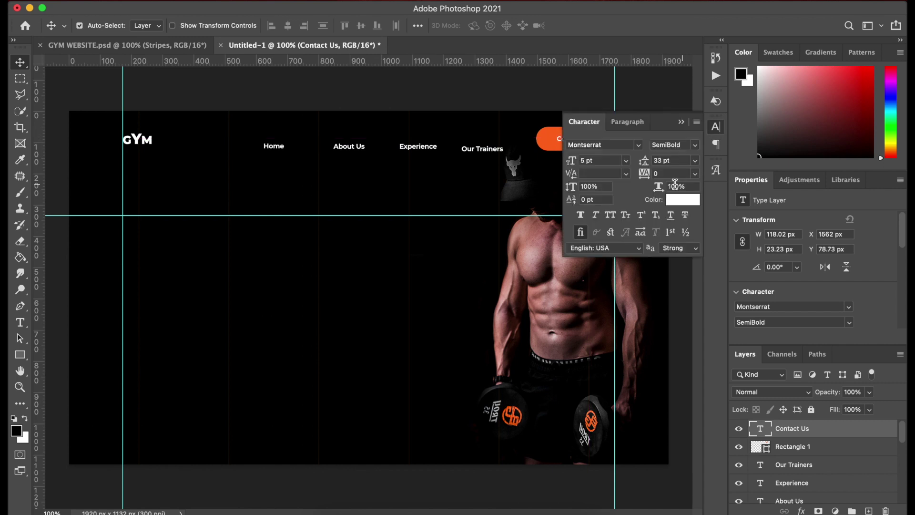
{"action": "left_click", "coordinate": [586, 161]}
{"action": "type", "text": "6"}
{"action": "key", "text": "Return"}
{"action": "left_click", "coordinate": [682, 121]}
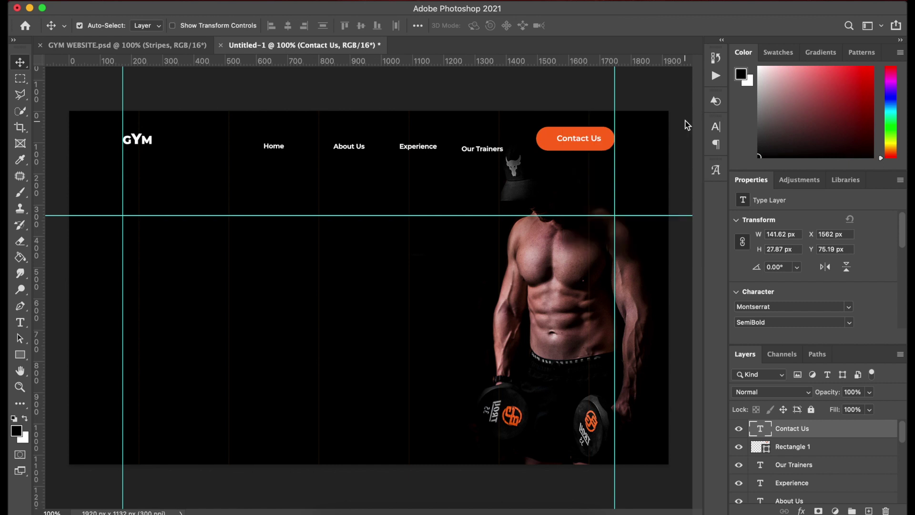
{"action": "left_click_drag", "start_coordinate": [575, 139], "coordinate": [571, 141]}
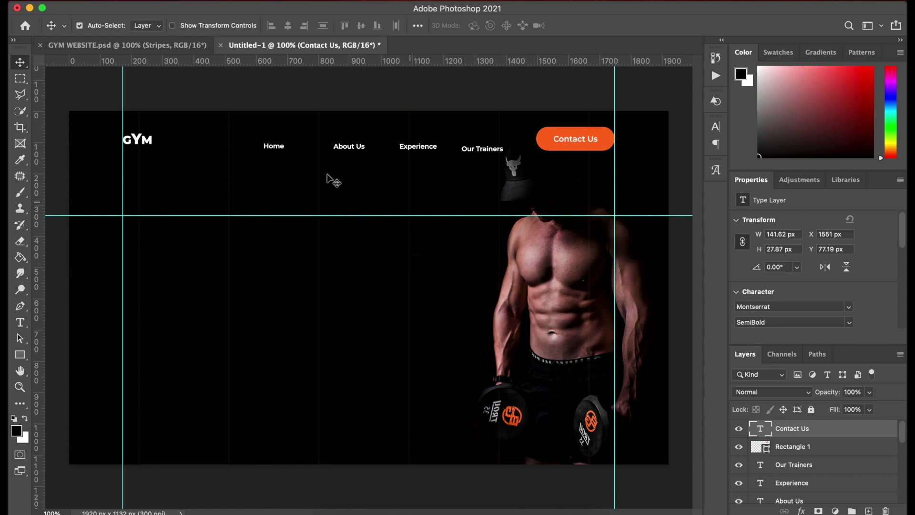
Drag Home, About Us, Experience and Our Trainers into one level row beside the button.
{"action": "left_click", "coordinate": [282, 148]}
{"action": "left_click_drag", "start_coordinate": [299, 152], "coordinate": [336, 141]}
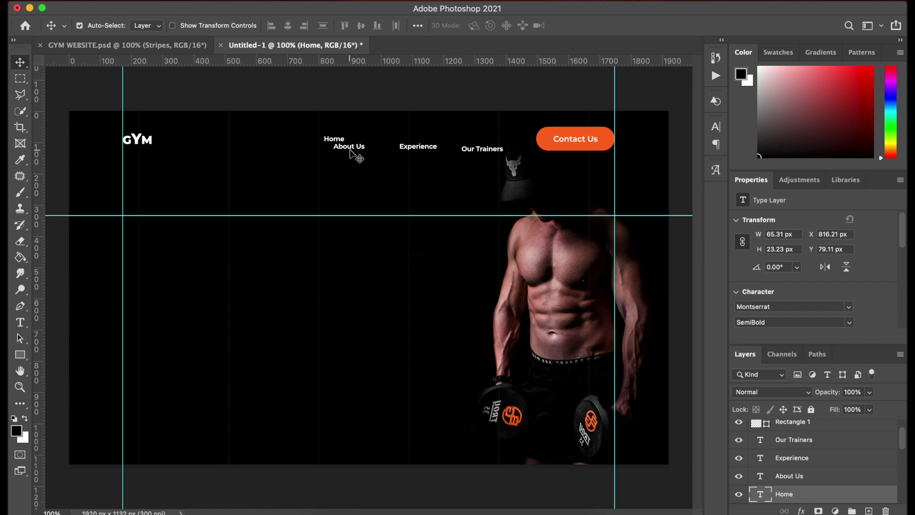
{"action": "left_click_drag", "start_coordinate": [494, 147], "coordinate": [513, 142]}
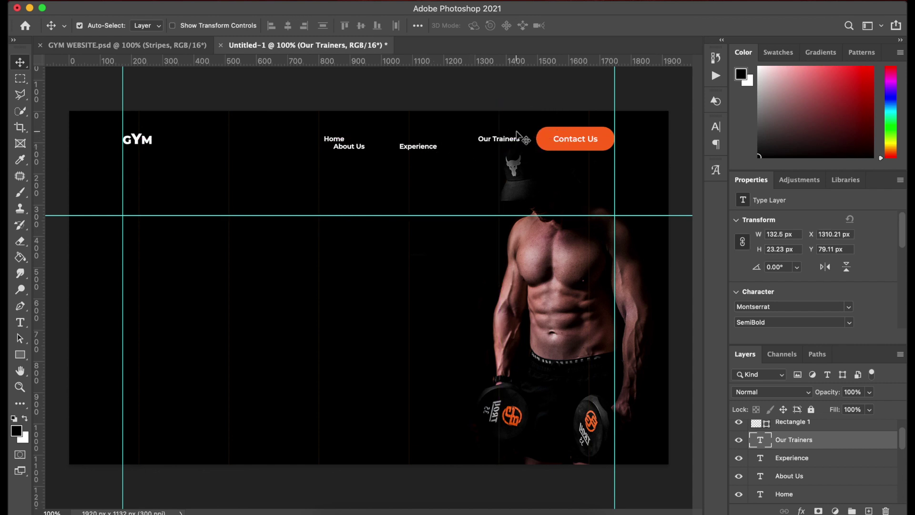
{"action": "left_click", "coordinate": [332, 139]}
{"action": "left_click_drag", "start_coordinate": [332, 142], "coordinate": [319, 141]}
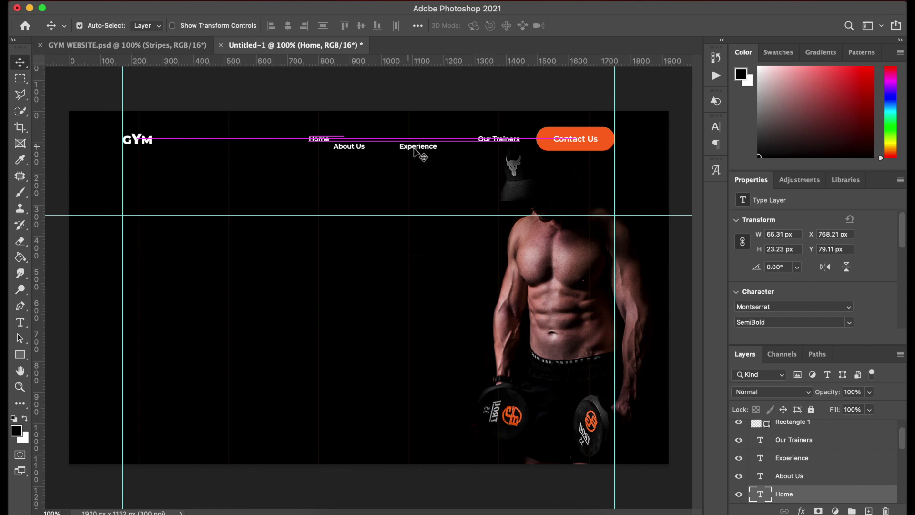
{"action": "left_click_drag", "start_coordinate": [421, 146], "coordinate": [445, 139]}
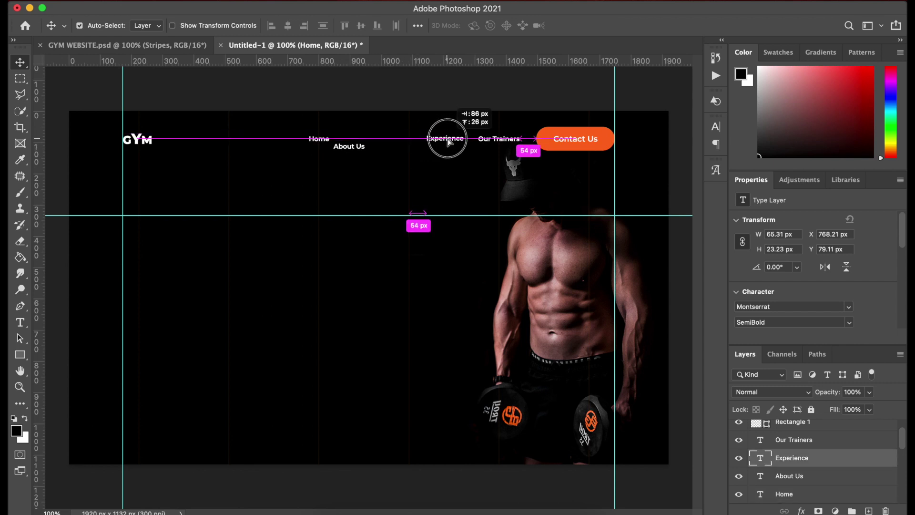
{"action": "left_click_drag", "start_coordinate": [373, 141], "coordinate": [402, 138]}
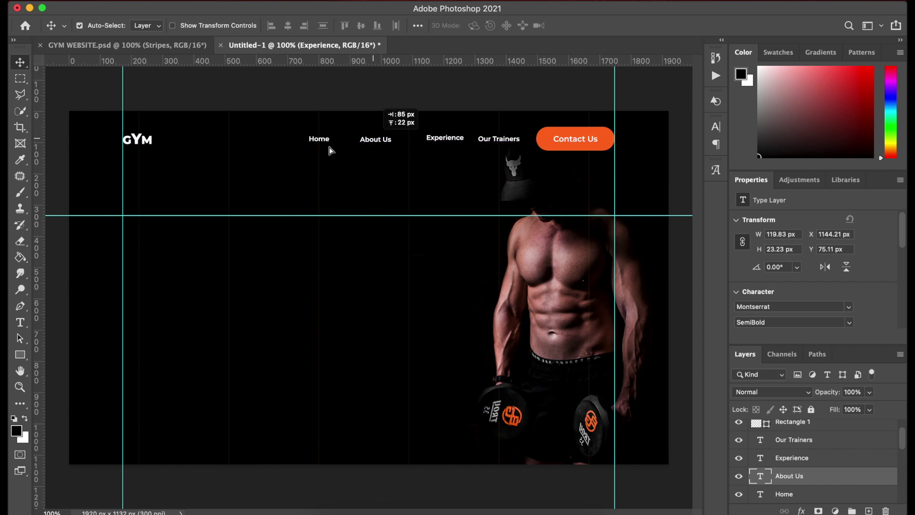
{"action": "left_click_drag", "start_coordinate": [318, 142], "coordinate": [336, 142]}
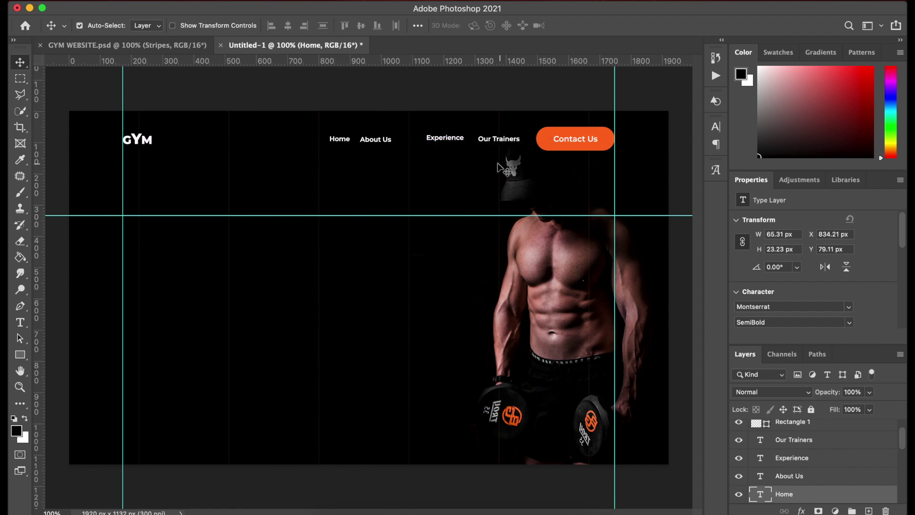
{"action": "scroll", "coordinate": [841, 462], "scroll_direction": "down", "scroll_amount": 2}
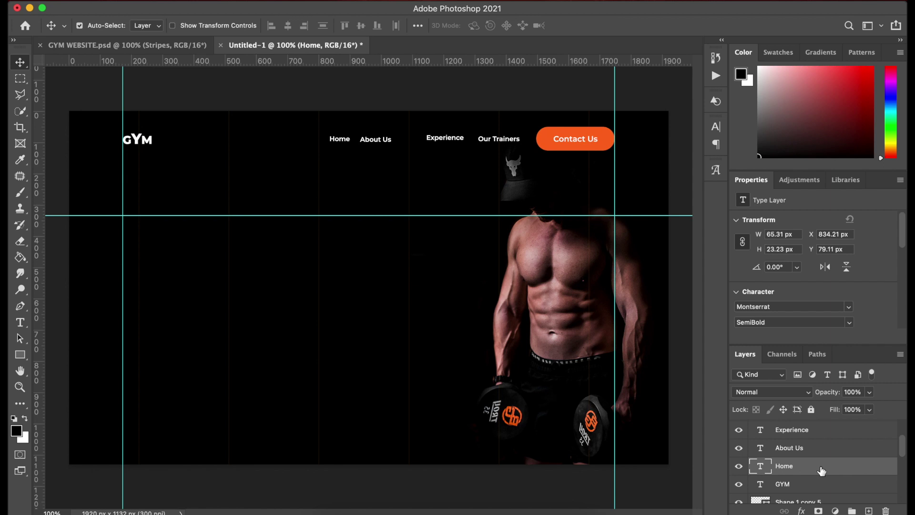
{"action": "scroll", "coordinate": [834, 474], "scroll_direction": "up", "scroll_amount": 2}
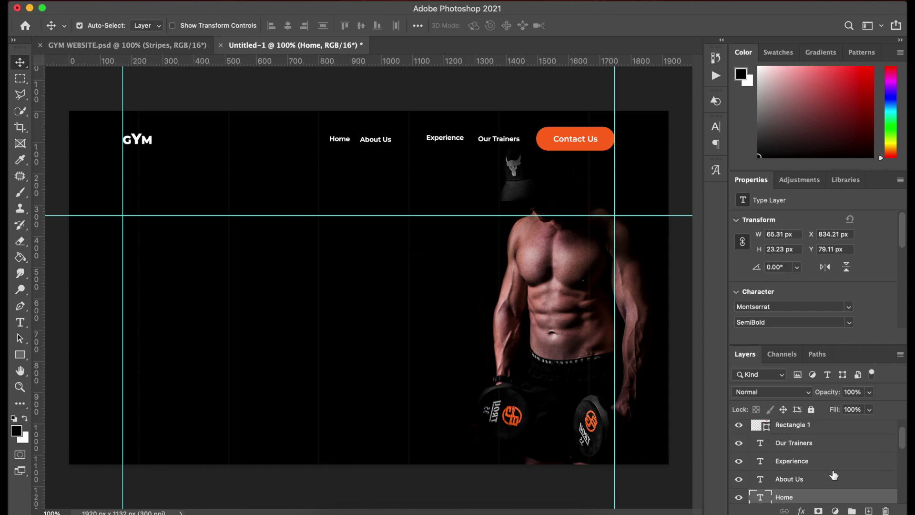
Select the Home, About Us, Experience and Our Trainers layers and distribute them horizontally.
{"action": "left_click", "coordinate": [823, 447], "text": "shift"}
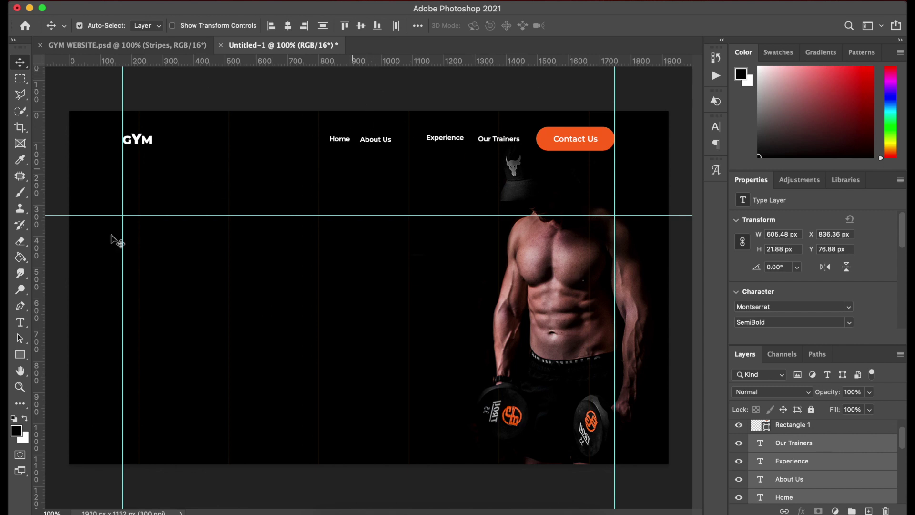
{"action": "left_click", "coordinate": [397, 26]}
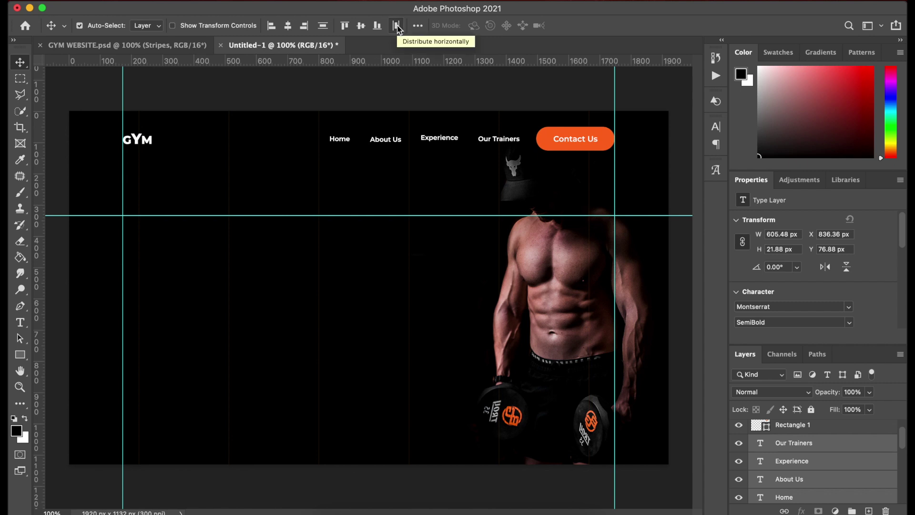
{"action": "left_click", "coordinate": [323, 27]}
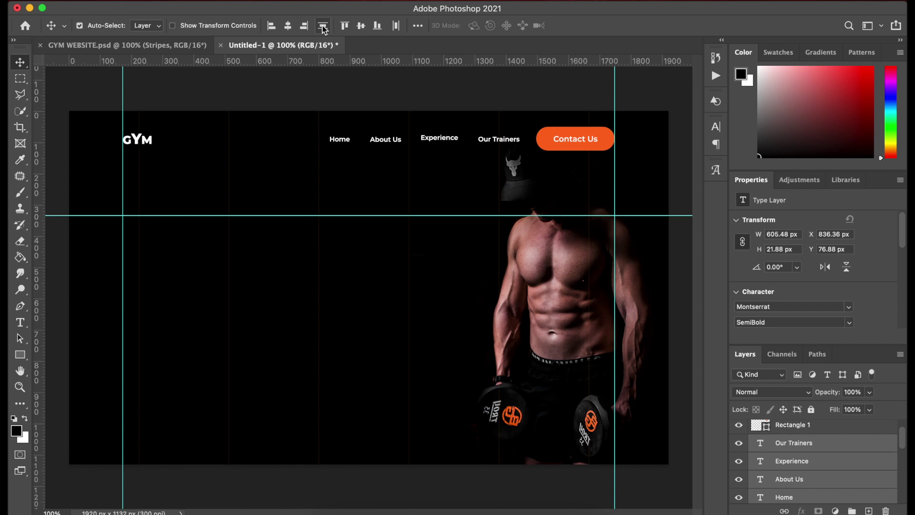
{"action": "left_click", "coordinate": [323, 27]}
{"action": "left_click", "coordinate": [396, 27]}
{"action": "left_click", "coordinate": [323, 27]}
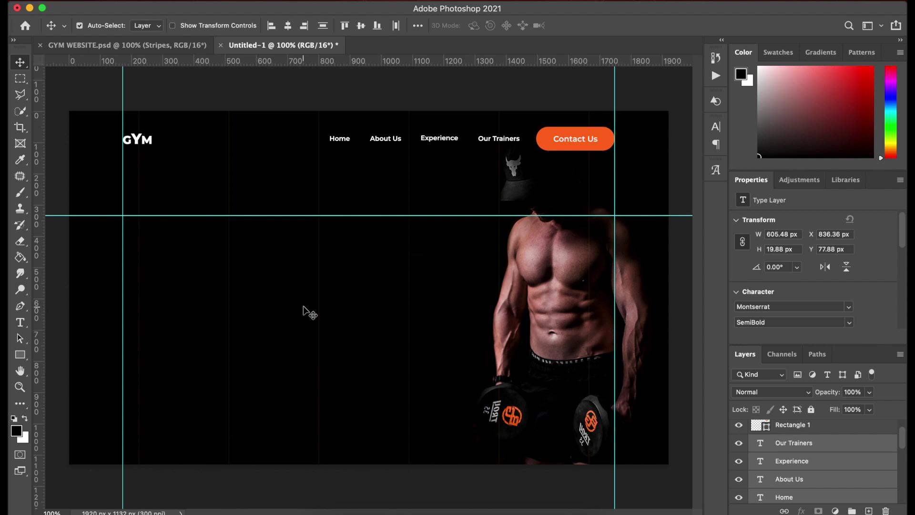
Delete the stray Lorem Ipsum text layer.
{"action": "key", "text": "t"}
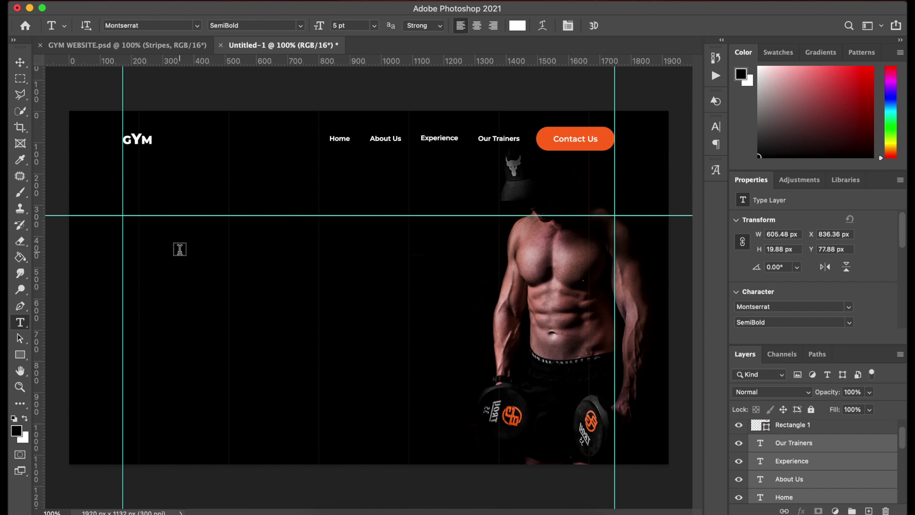
{"action": "left_click", "coordinate": [336, 139]}
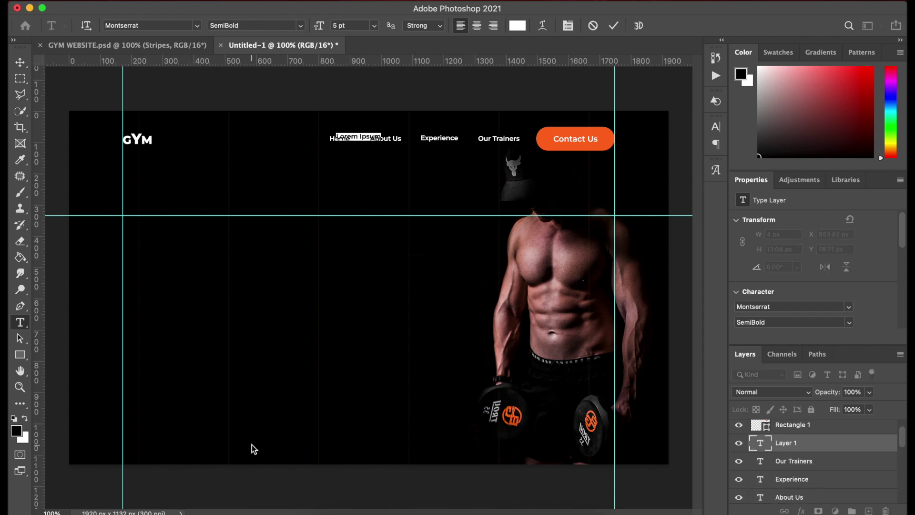
{"action": "left_click", "coordinate": [465, 321]}
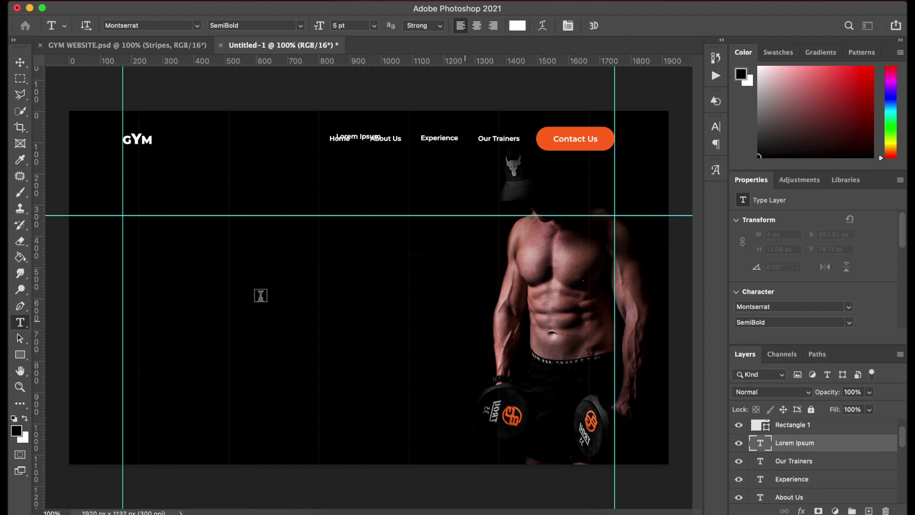
{"action": "key", "text": "BackSpace"}
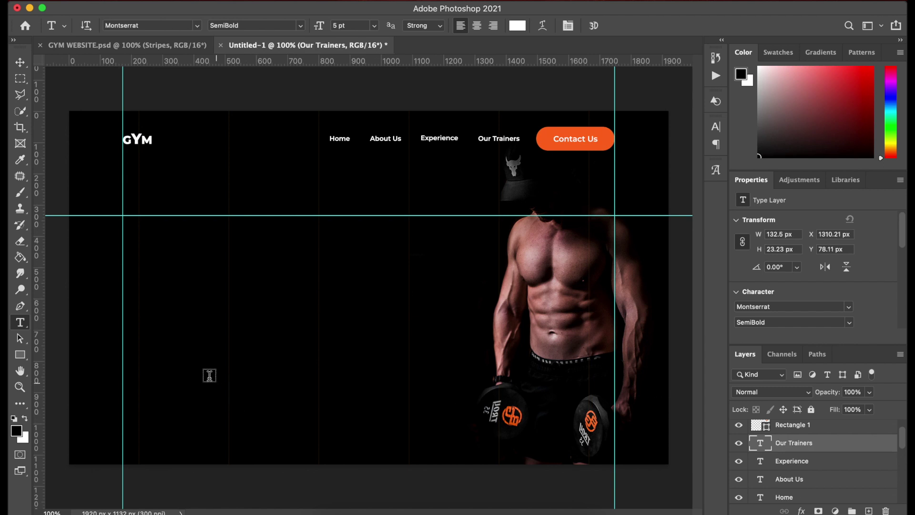
Add a white 'WE AIN'T KIDDING!' text layer on the canvas's left side.
{"action": "left_click", "coordinate": [185, 357]}
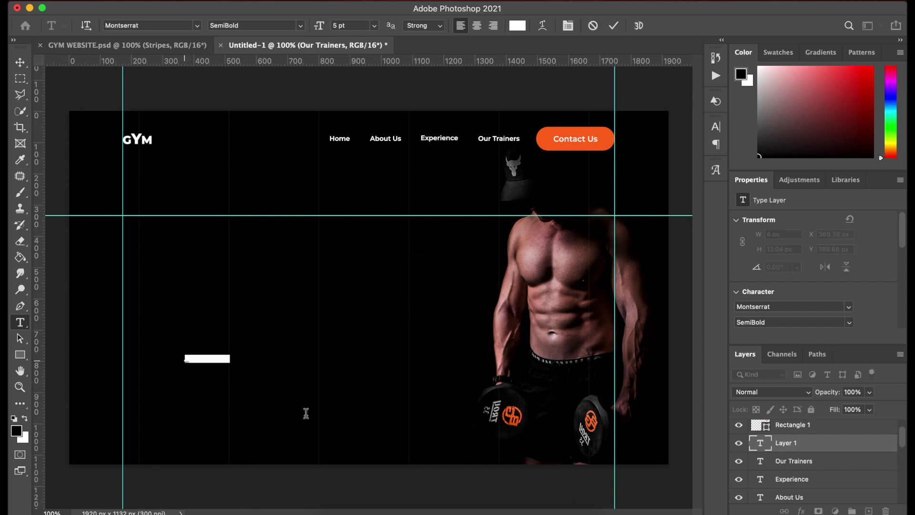
{"action": "key", "text": "BackSpace"}
{"action": "type", "text": "WE AIN'T KIDDING!"}
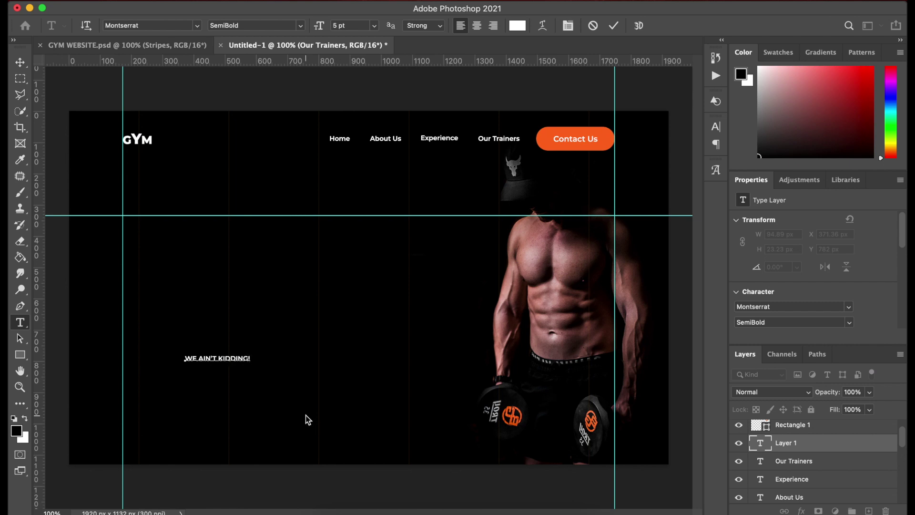
{"action": "left_click", "coordinate": [305, 416]}
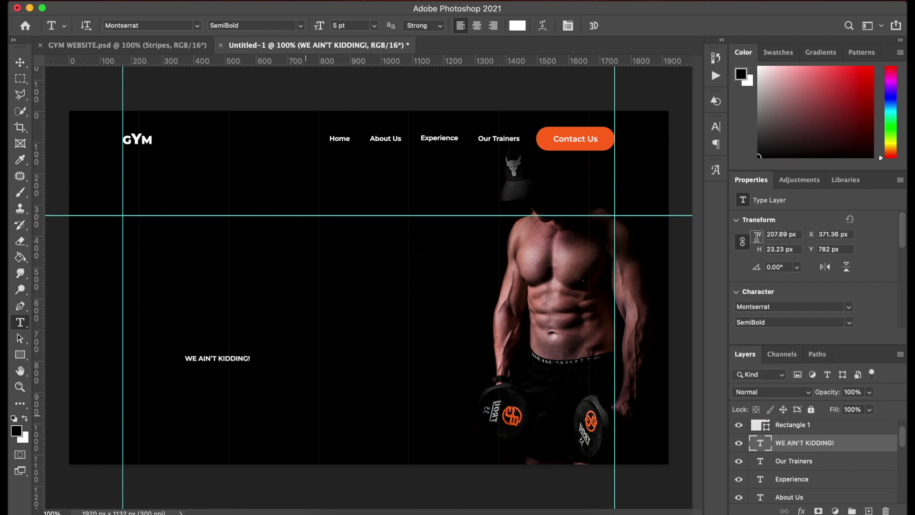
{"action": "left_click", "coordinate": [716, 128]}
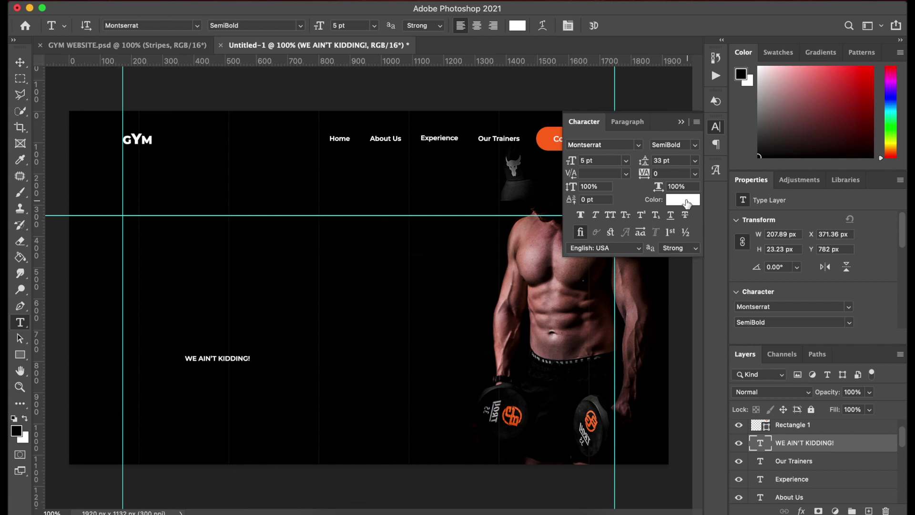
Color the tagline orange #FC6D2D and enlarge it to 7 pt.
{"action": "left_click", "coordinate": [686, 204]}
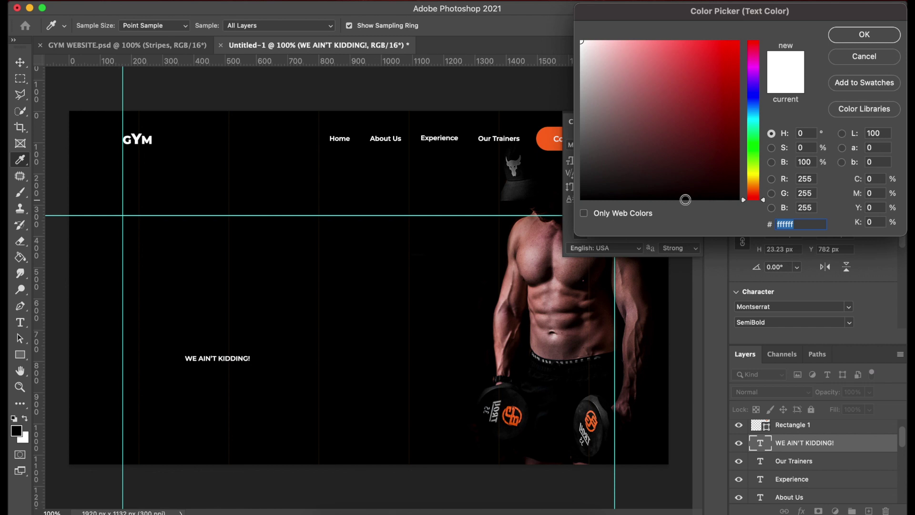
{"action": "type", "text": "FC6D2D"}
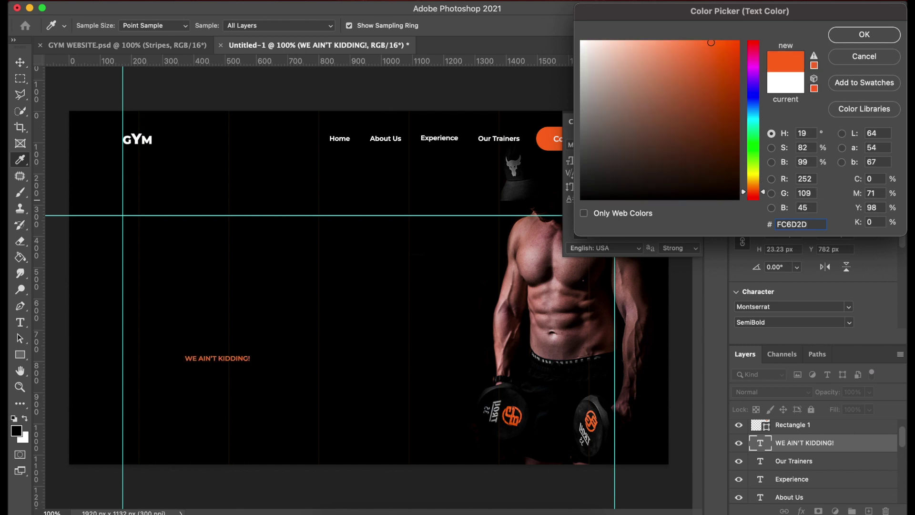
{"action": "key", "text": "Return"}
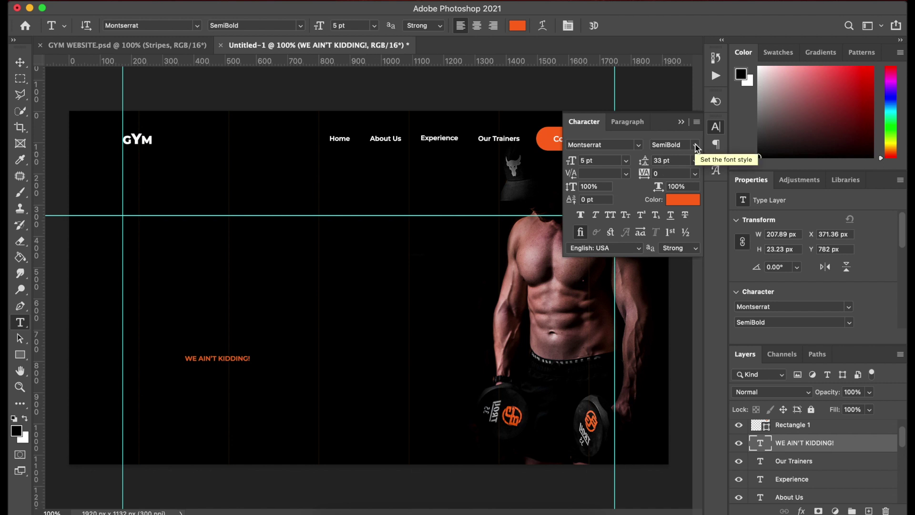
{"action": "left_click", "coordinate": [587, 160]}
{"action": "type", "text": "7"}
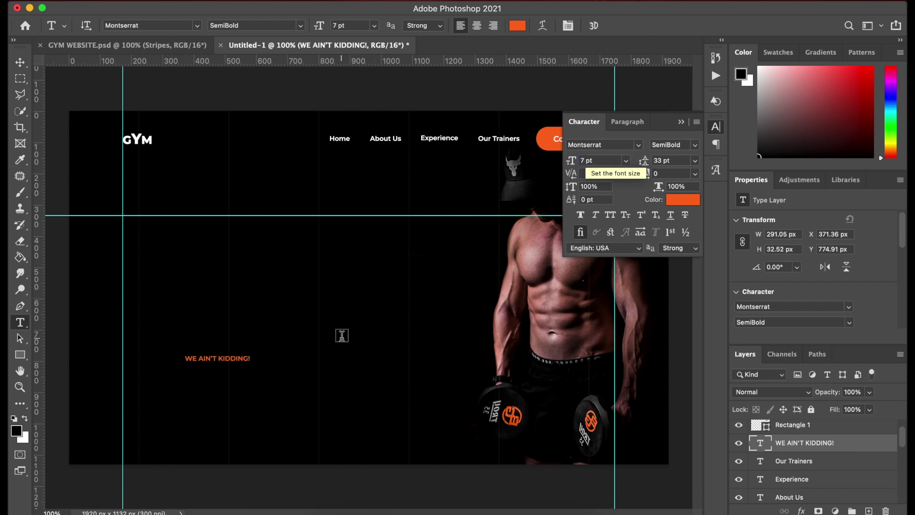
{"action": "key", "text": "Return"}
Drag the tagline up-left to the guide intersection and nudge it right.
{"action": "key", "text": "v"}
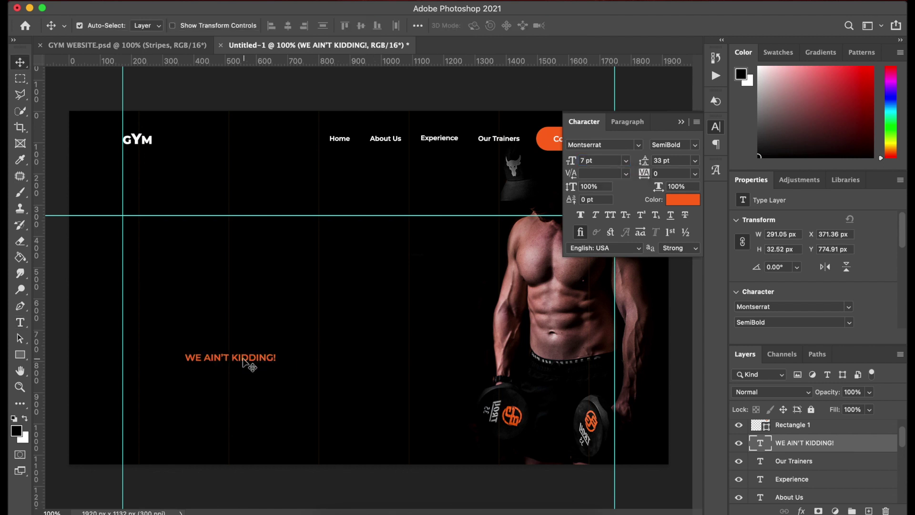
{"action": "left_click", "coordinate": [245, 360]}
{"action": "left_click_drag", "start_coordinate": [245, 360], "coordinate": [177, 225]}
{"action": "key", "text": "Right"}
{"action": "key", "text": "Right"}
{"action": "key", "text": "Right"}
{"action": "key", "text": "Right"}
{"action": "key", "text": "Right"}
{"action": "key", "text": "Right"}
{"action": "key", "text": "Right"}
{"action": "key", "text": "Right"}
{"action": "key", "text": "Right"}
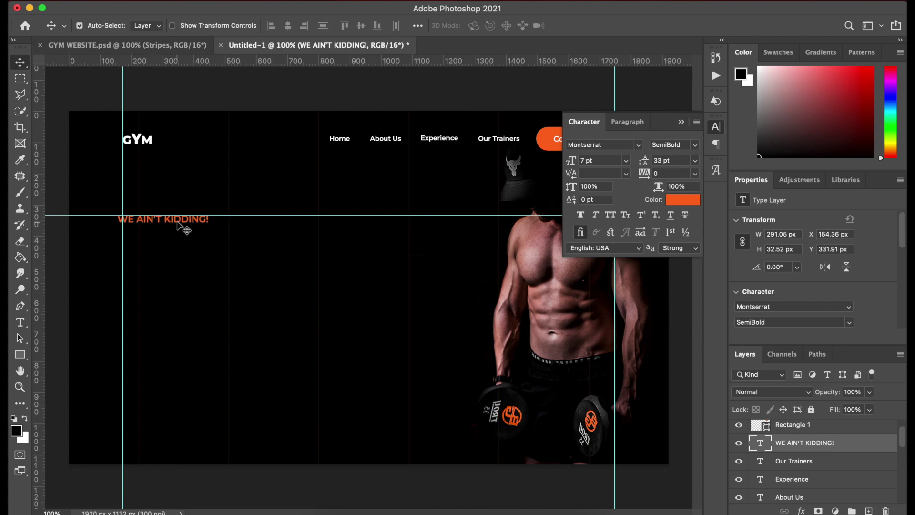
{"action": "key", "text": "Right"}
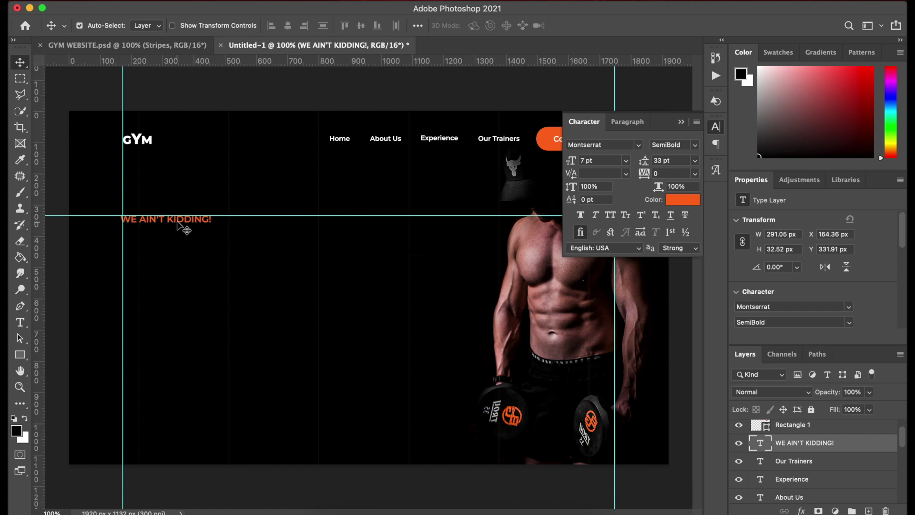
Zoom in and nudge the tagline to X 172.36 px, Y 332.91 px on the left guide.
{"action": "key", "text": "super+equal"}
{"action": "key", "text": "super+equal"}
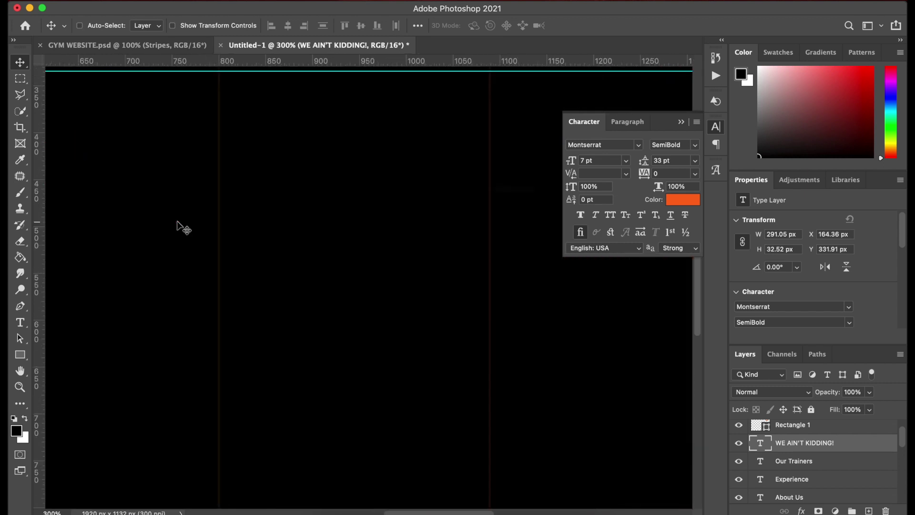
{"action": "scroll", "coordinate": [183, 229], "scroll_direction": "left", "scroll_amount": 10}
{"action": "scroll", "coordinate": [183, 228], "scroll_direction": "up", "scroll_amount": 5}
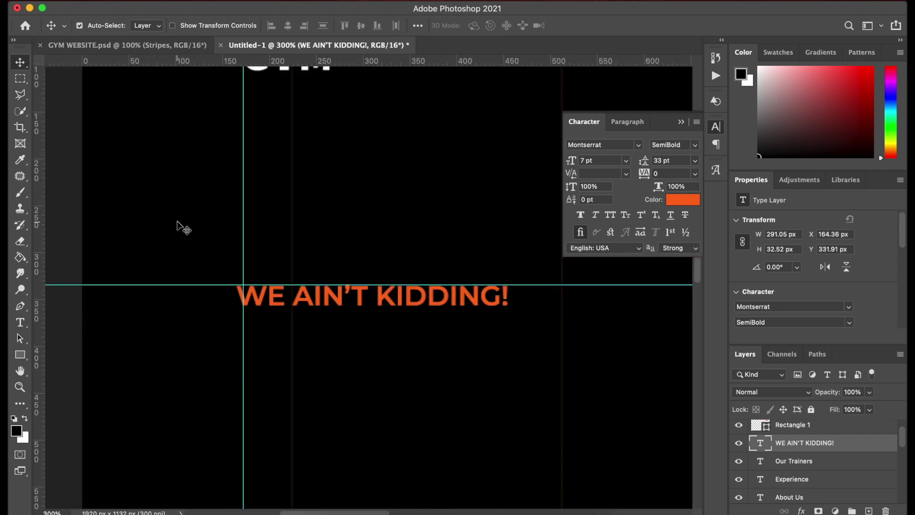
{"action": "key", "text": "Right"}
{"action": "key", "text": "Right"}
{"action": "key", "text": "Right"}
{"action": "key", "text": "Right"}
{"action": "key", "text": "Right"}
{"action": "key", "text": "Right"}
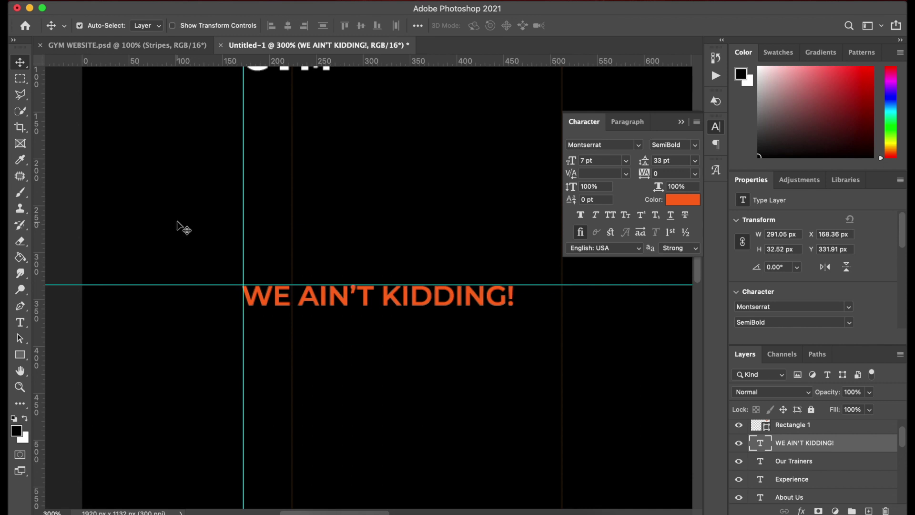
{"action": "key", "text": "Right"}
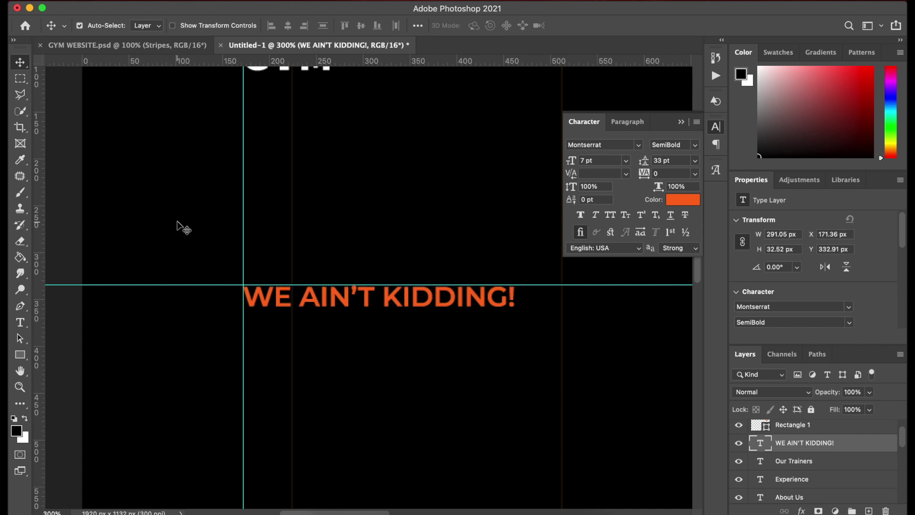
{"action": "key", "text": "Down"}
{"action": "key", "text": "Right"}
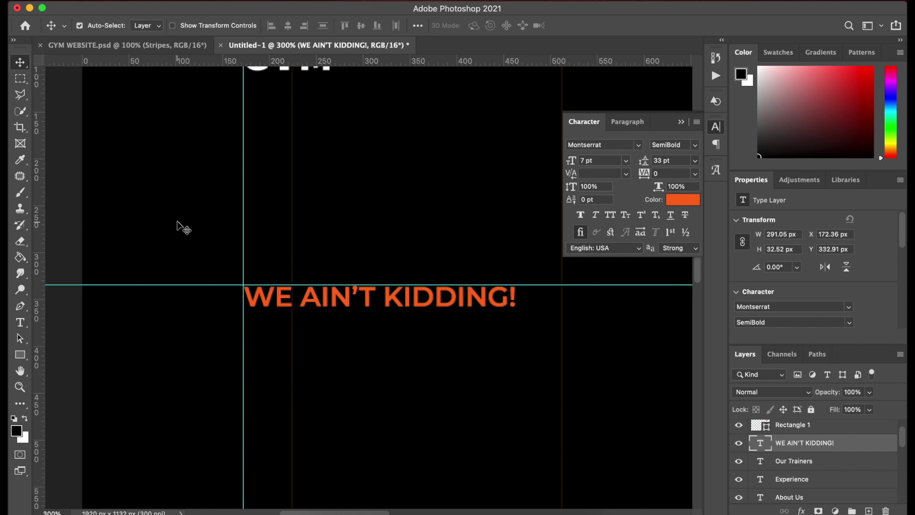
{"action": "key", "text": "super"}
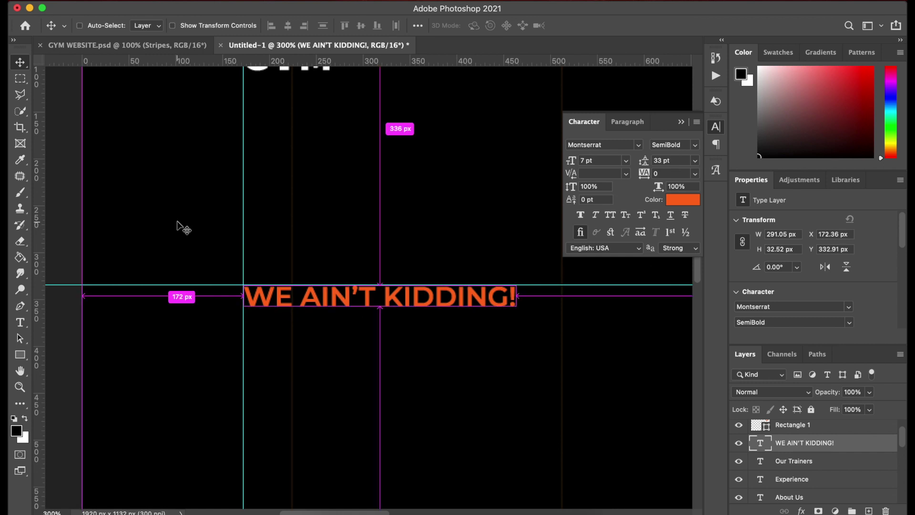
{"action": "key", "text": "super+0"}
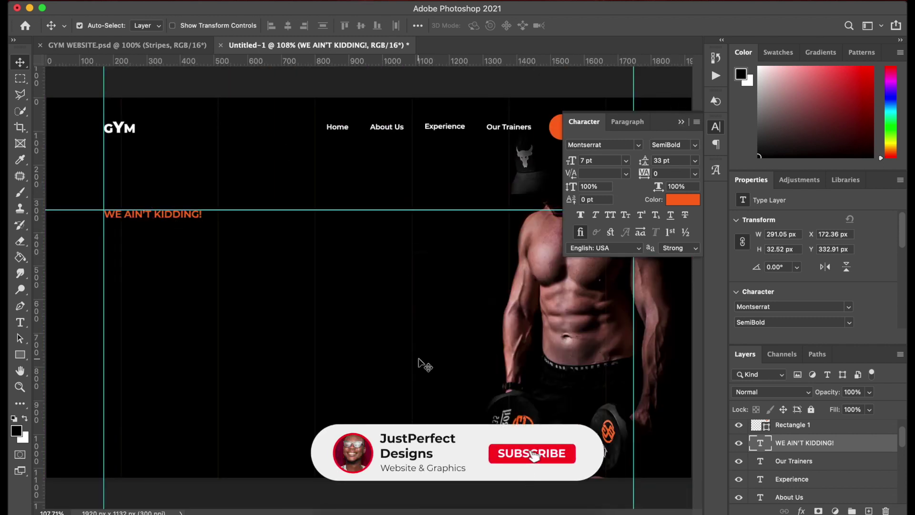
Add a text layer below the tagline reading 'KEEPING FIT IS SERIOUS WORK'.
{"action": "key", "text": "t"}
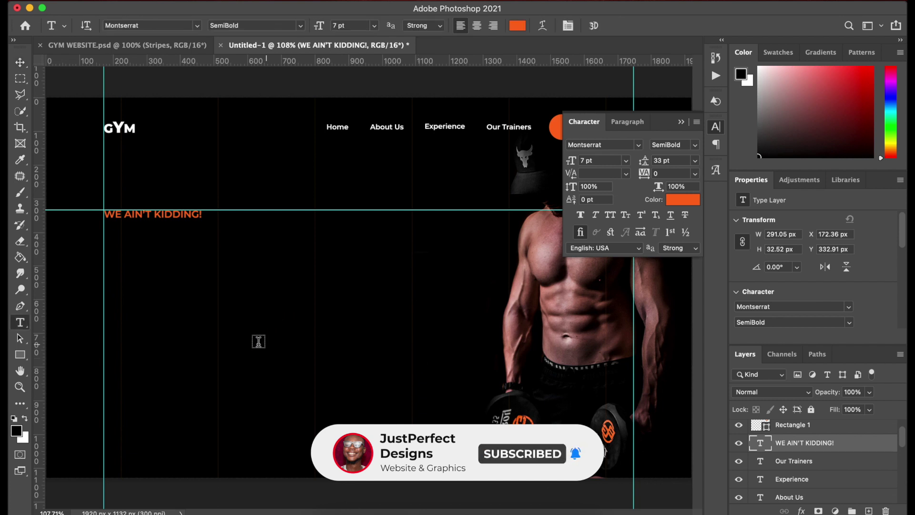
{"action": "left_click", "coordinate": [210, 313]}
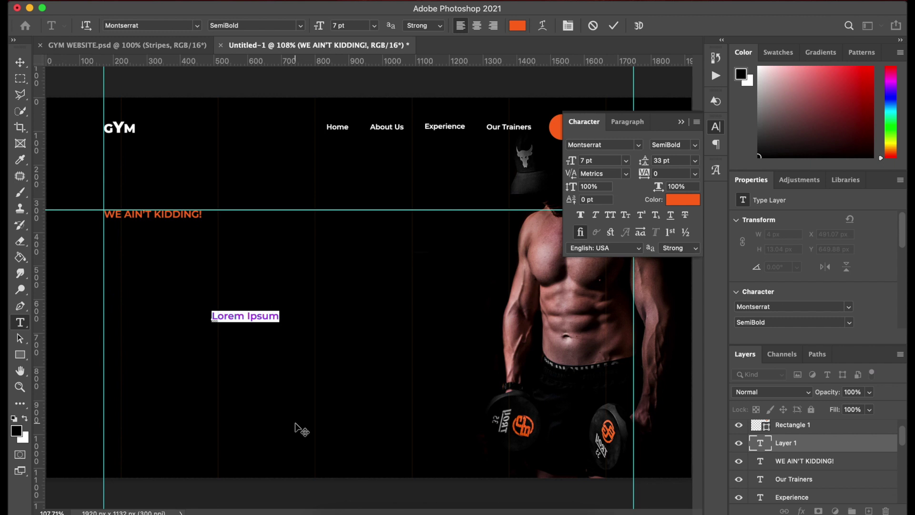
{"action": "key", "text": "Left"}
{"action": "type", "text": "KEEE"}
{"action": "key", "text": "BackSpace"}
{"action": "type", "text": "PING"}
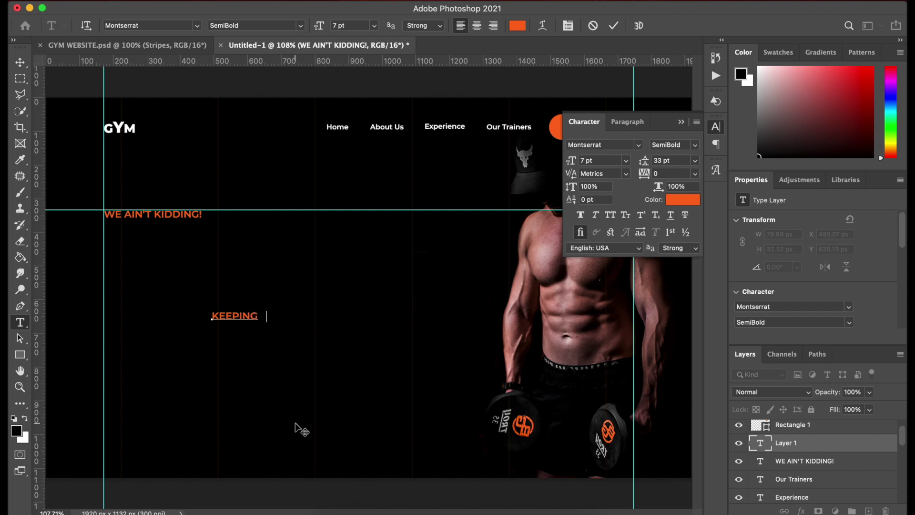
{"action": "type", "text": " FIT IS "}
{"action": "type", "text": "SERIO"}
{"action": "type", "text": "US"}
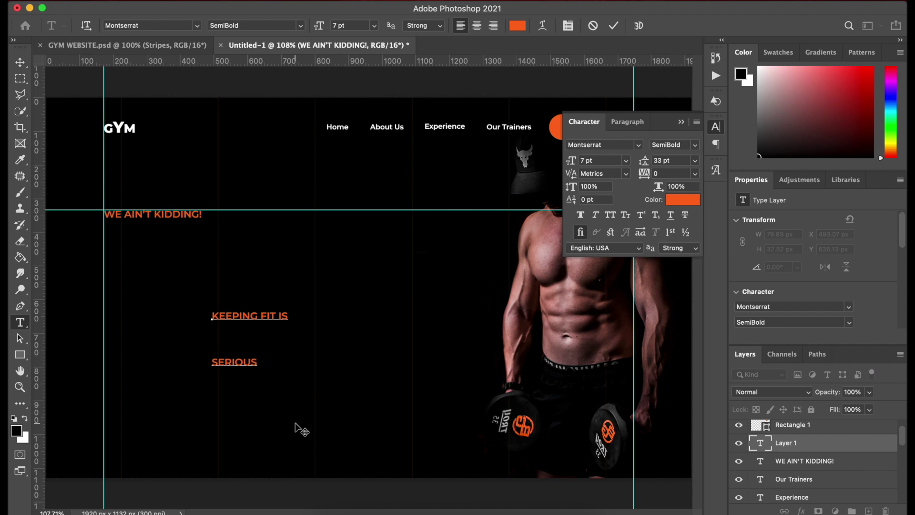
{"action": "type", "text": " WORK"}
{"action": "left_click", "coordinate": [295, 423]}
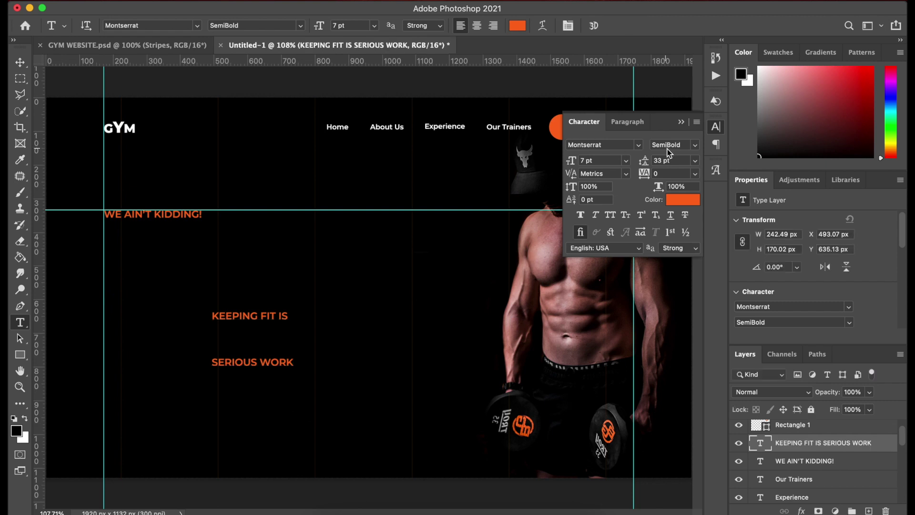
Color the headline light grey #EBEBEB.
{"action": "left_click", "coordinate": [684, 200]}
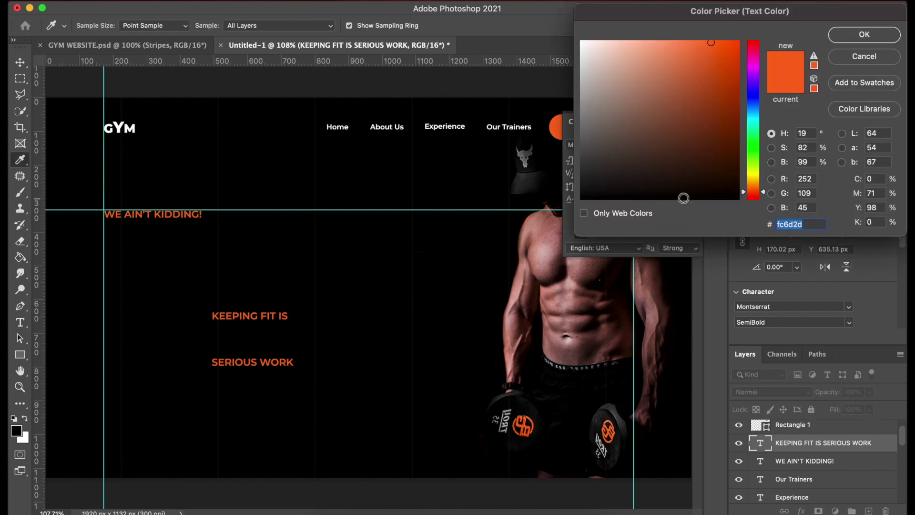
{"action": "type", "text": "EB"}
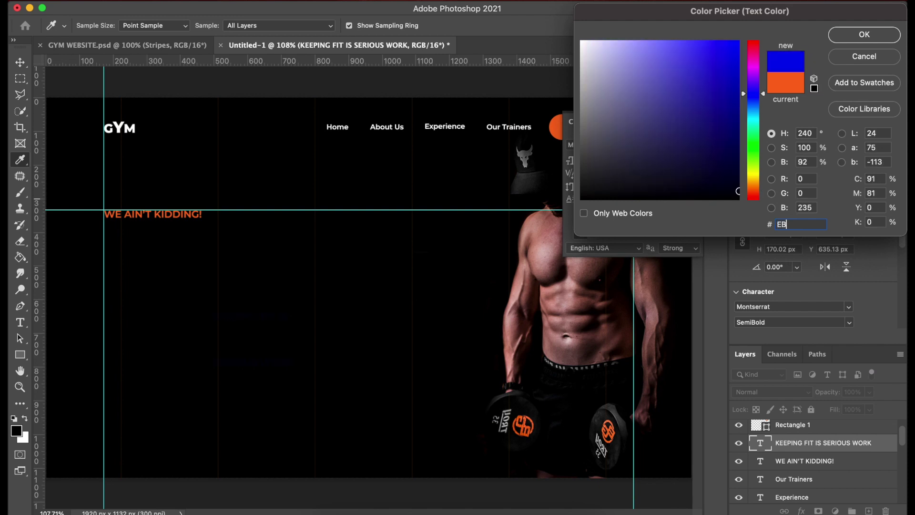
{"action": "type", "text": "EBEB"}
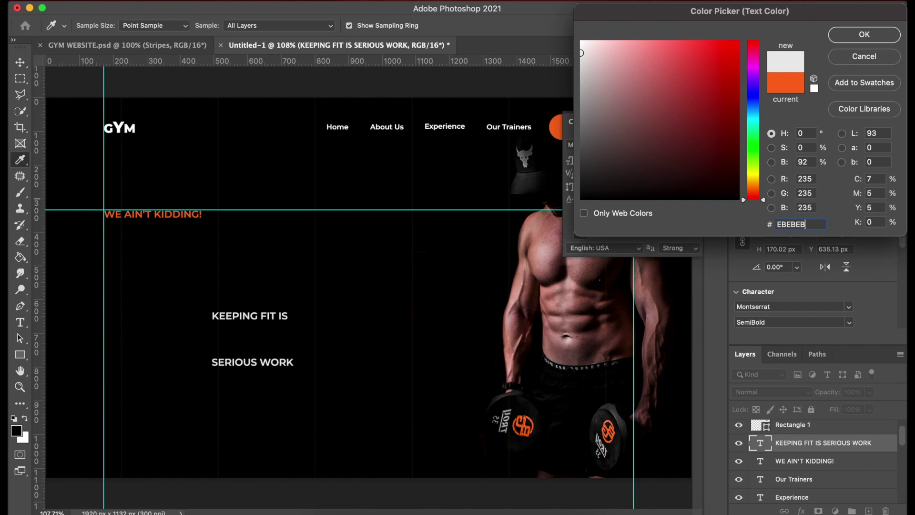
{"action": "key", "text": "Return"}
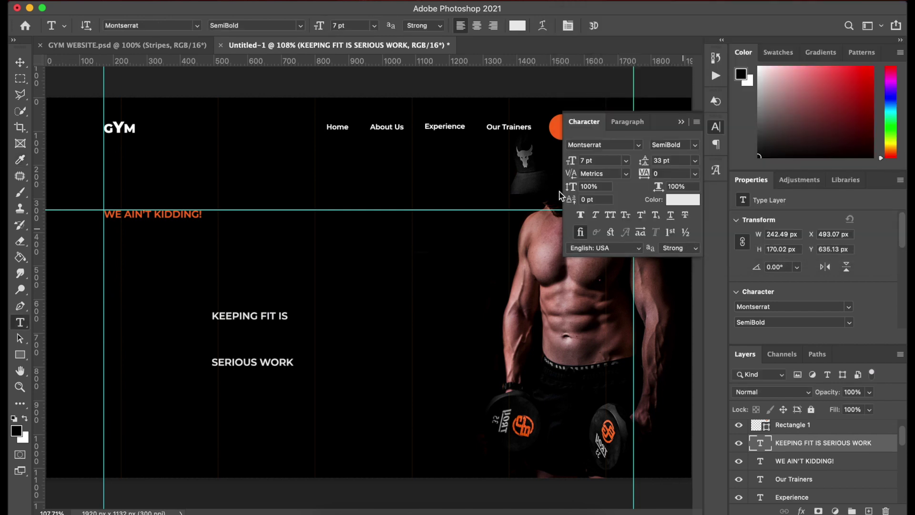
Set the headline's font size to 30 pt with 30 pt leading.
{"action": "left_click", "coordinate": [581, 160]}
{"action": "type", "text": "30"}
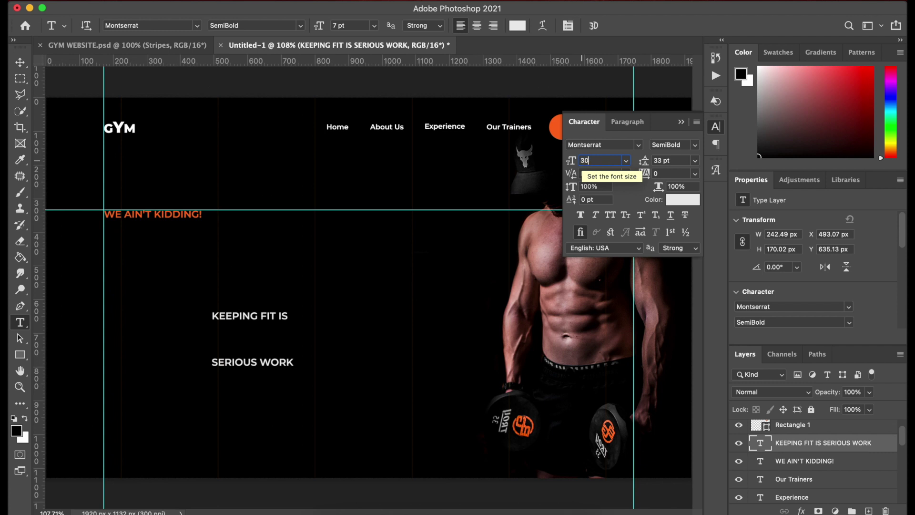
{"action": "key", "text": "Return"}
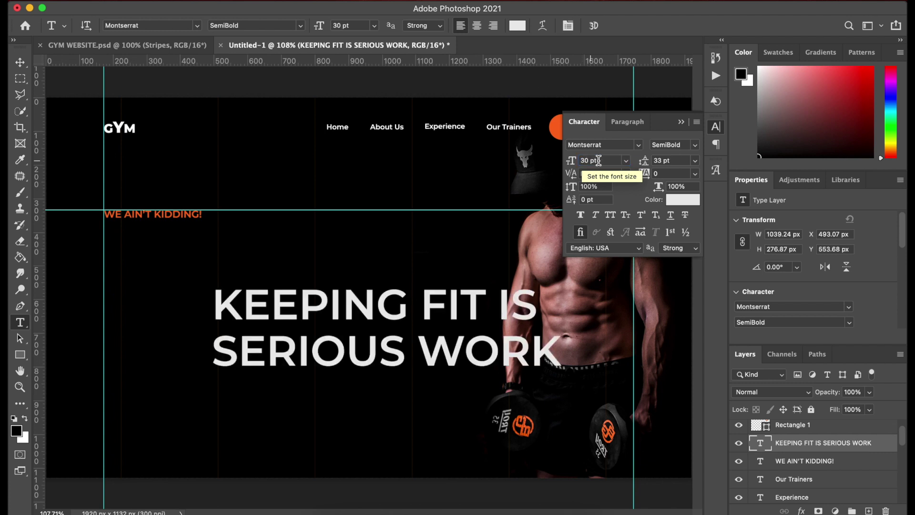
{"action": "left_click", "coordinate": [662, 160]}
{"action": "type", "text": "30"}
{"action": "key", "text": "Return"}
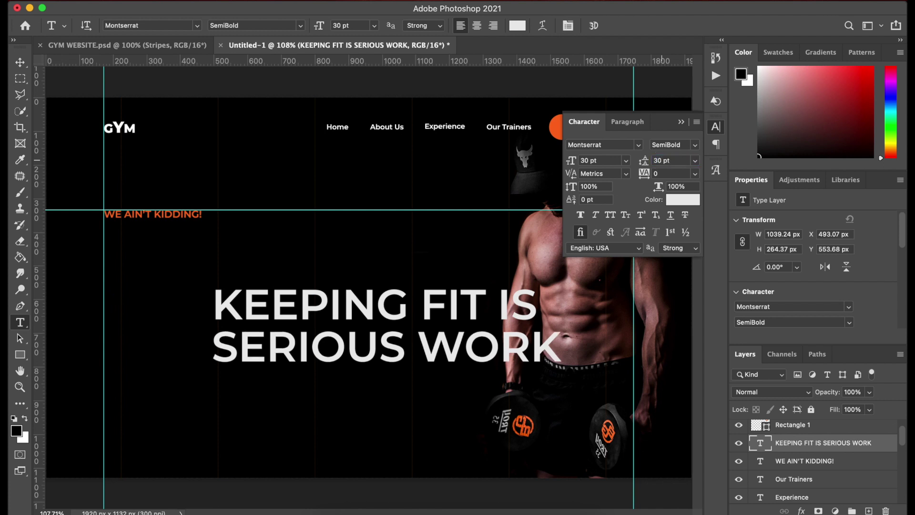
Move the headline up-left so it sits beneath the tagline.
{"action": "key", "text": "v"}
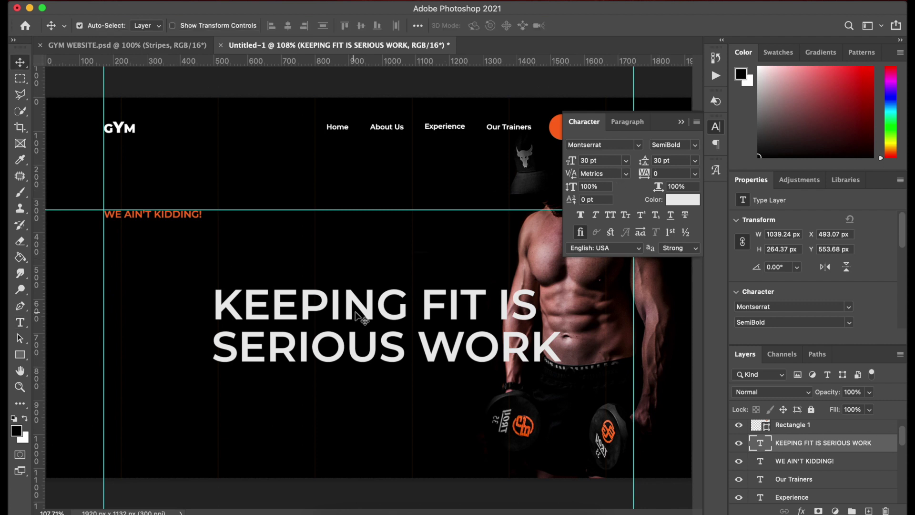
{"action": "left_click_drag", "start_coordinate": [355, 308], "coordinate": [260, 262]}
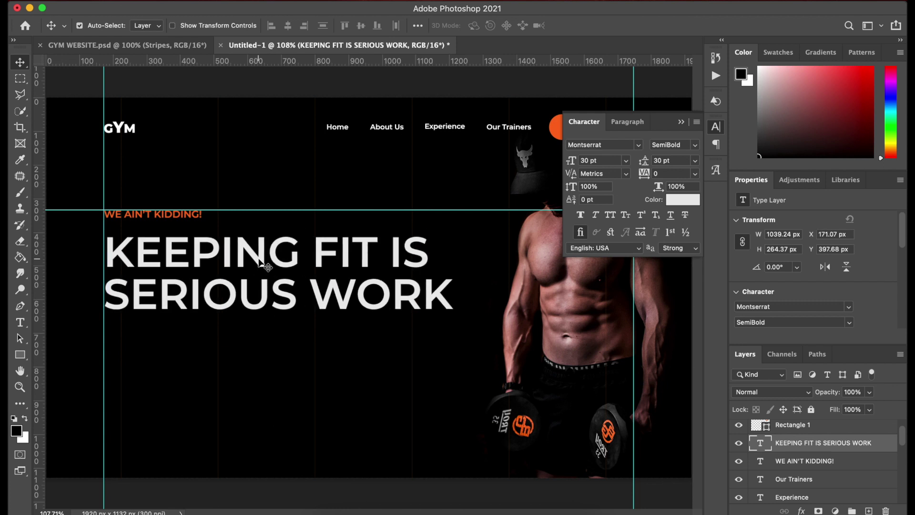
{"action": "key", "text": "Down"}
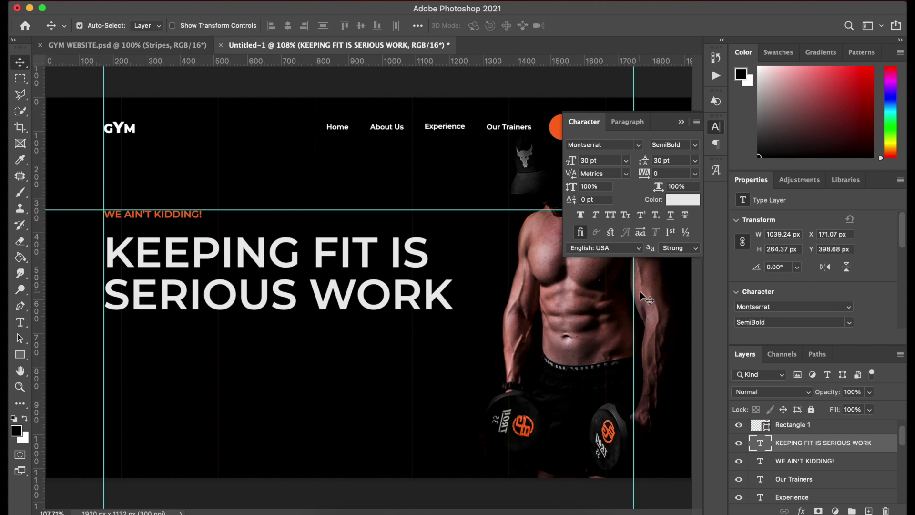
Change the headline from Montserrat SemiBold to Bold and nudge it up 1 px.
{"action": "left_click", "coordinate": [695, 147]}
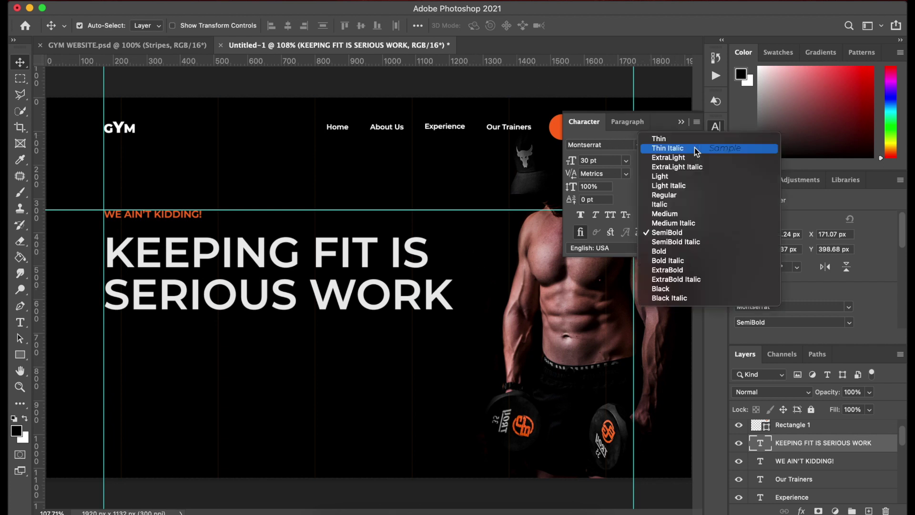
{"action": "key", "text": "Escape"}
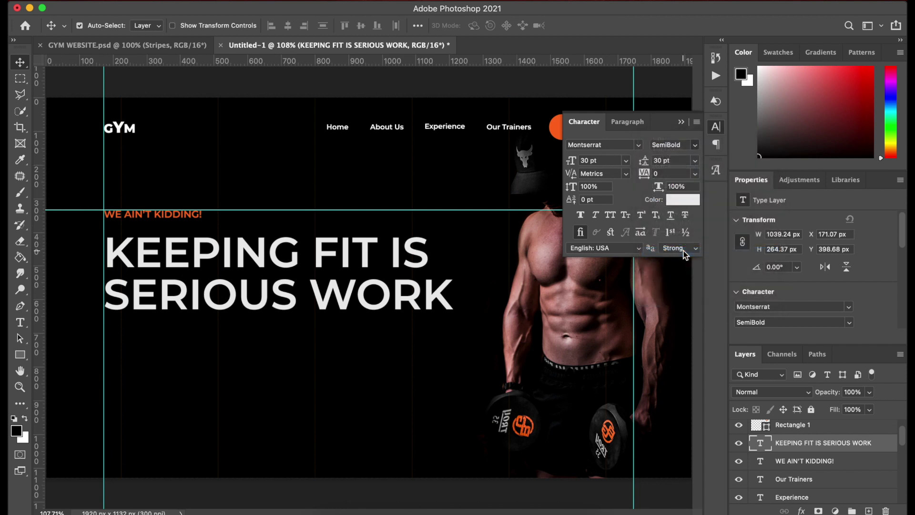
{"action": "key", "text": "Down"}
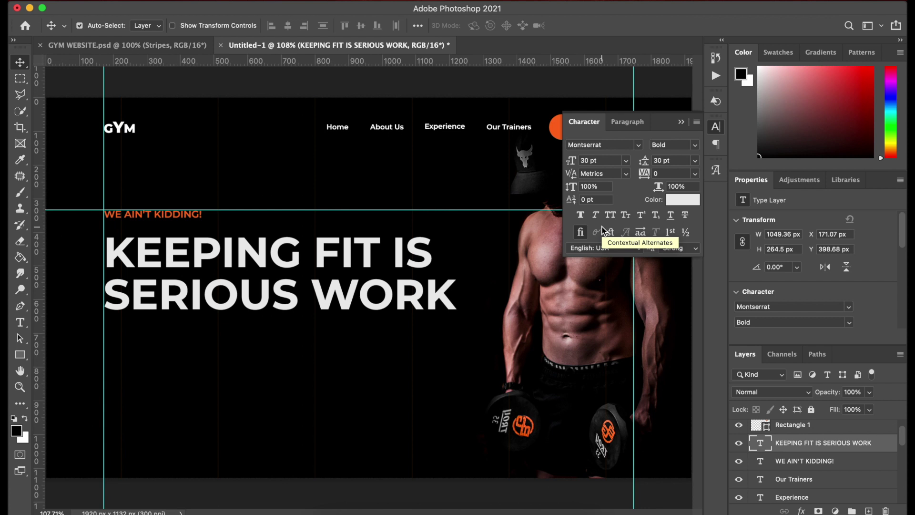
{"action": "left_click", "coordinate": [681, 122]}
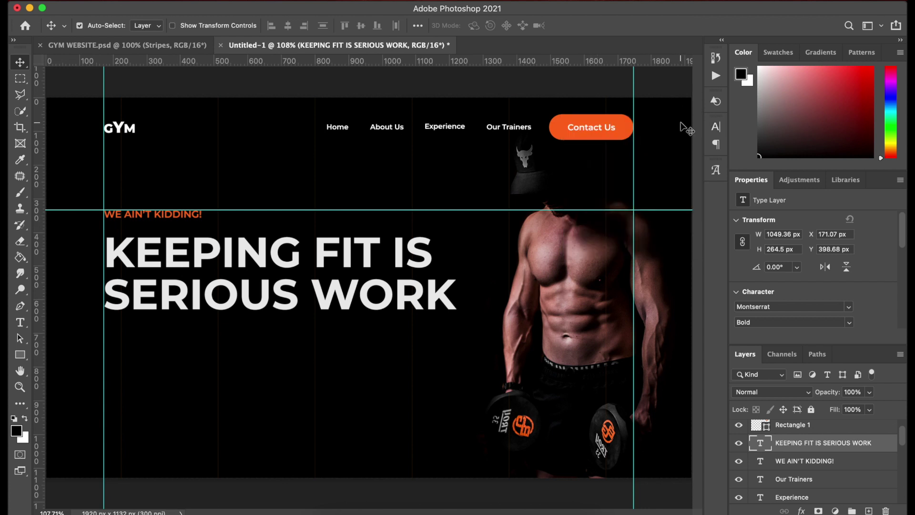
{"action": "key", "text": "Up"}
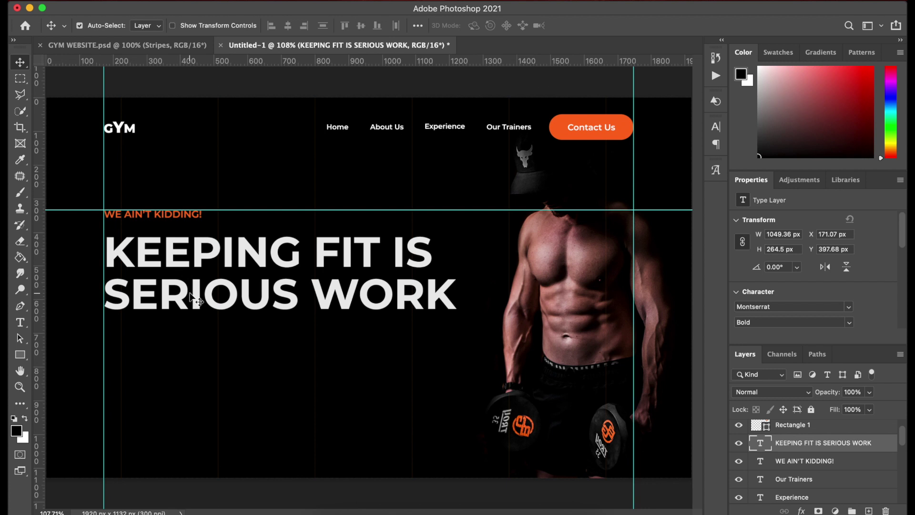
{"action": "key", "text": "p"}
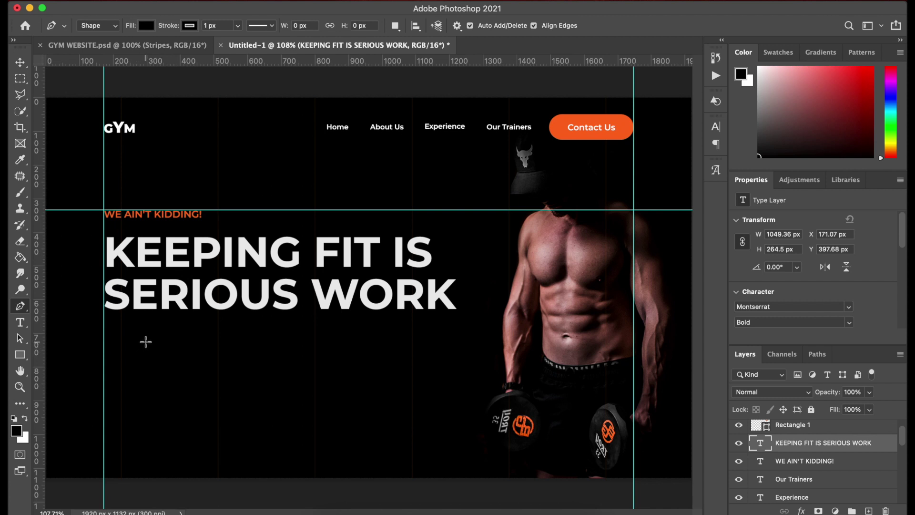
Draw a short vertical two-point line below the headline's left edge.
{"action": "scroll", "coordinate": [761, 465], "scroll_direction": "up", "scroll_amount": 1}
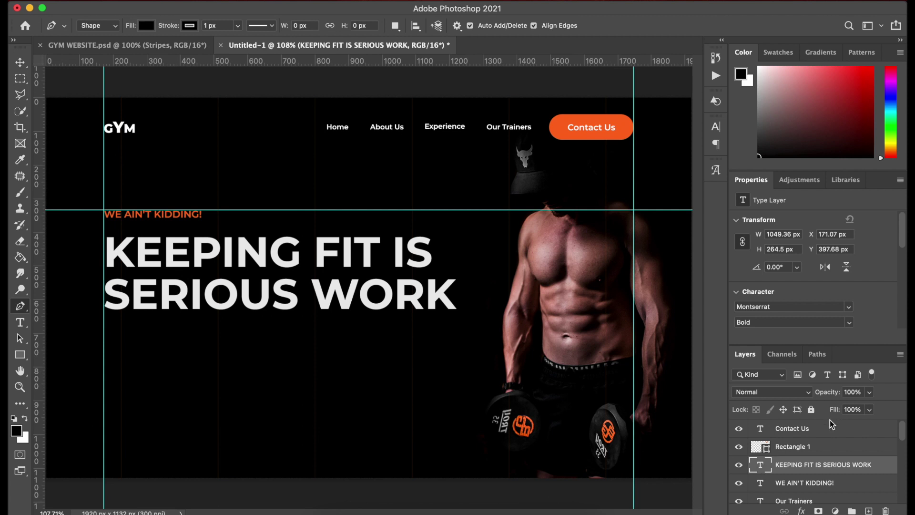
{"action": "left_click", "coordinate": [821, 435]}
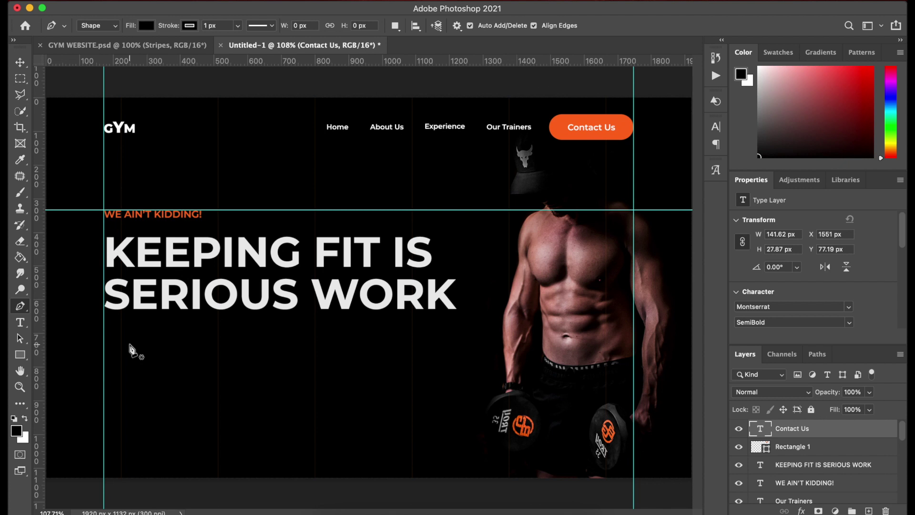
{"action": "left_click", "coordinate": [129, 344]}
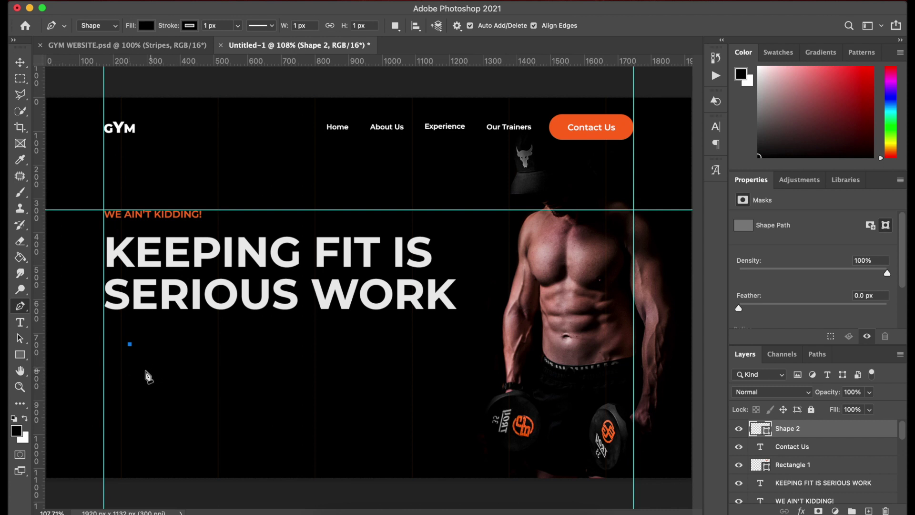
{"action": "left_click", "coordinate": [142, 371], "text": "shift"}
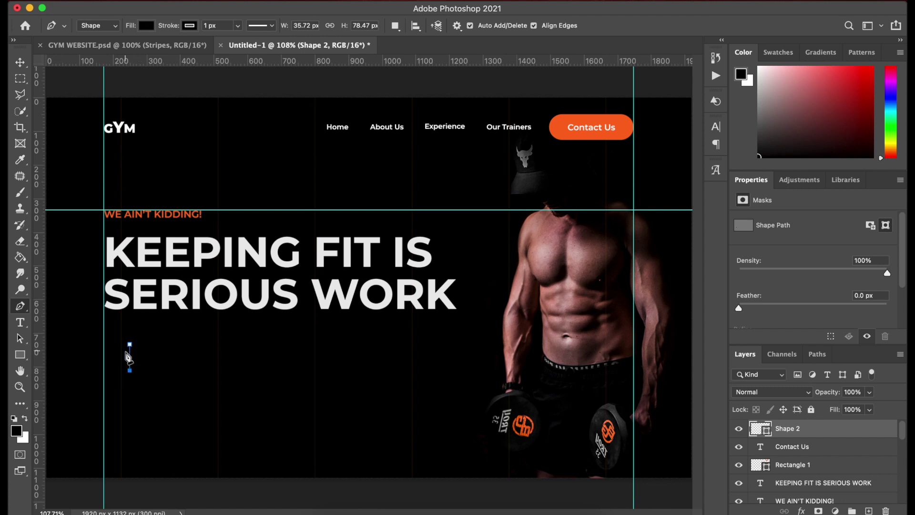
{"action": "key", "text": "super+z"}
{"action": "left_click", "coordinate": [149, 365]}
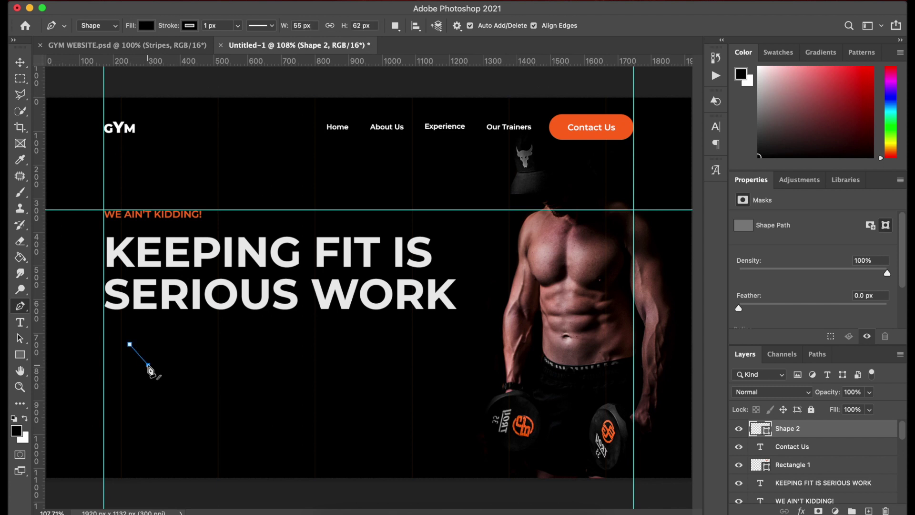
{"action": "key", "text": "super+z"}
{"action": "left_click", "coordinate": [130, 370]}
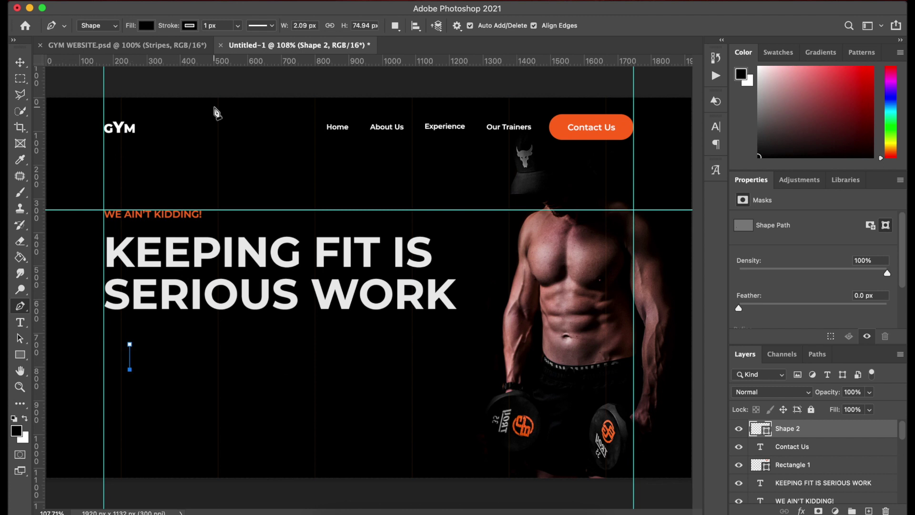
Give the line no fill and an orange 8 px stroke.
{"action": "left_click", "coordinate": [149, 28]}
{"action": "left_click", "coordinate": [72, 50]}
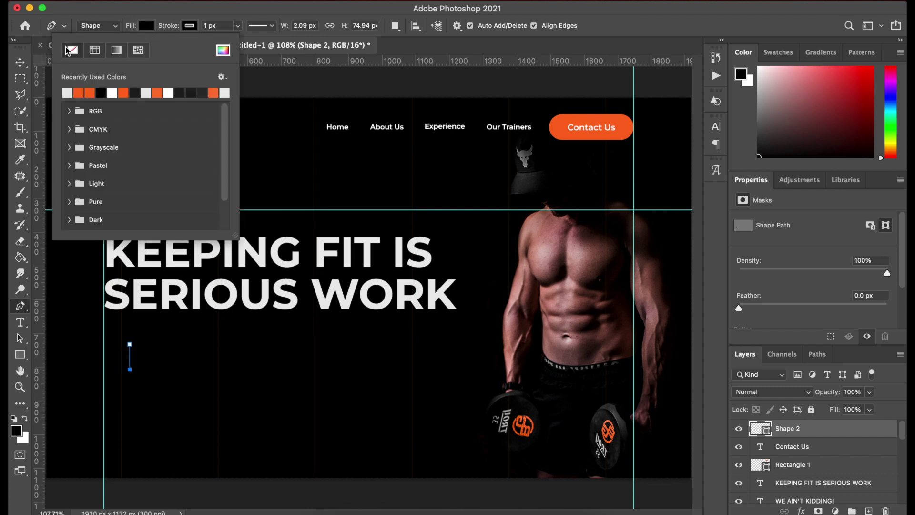
{"action": "left_click", "coordinate": [190, 26]}
{"action": "left_click", "coordinate": [191, 26]}
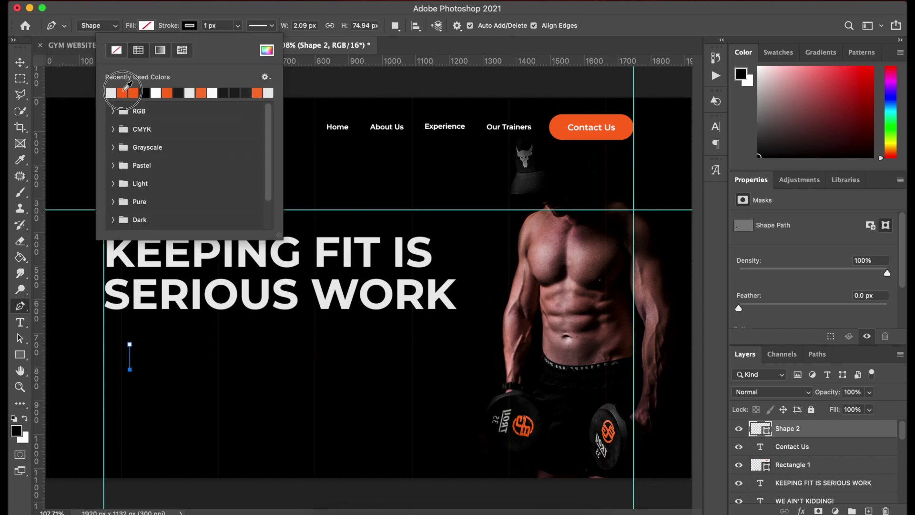
{"action": "left_click", "coordinate": [133, 92]}
{"action": "left_click", "coordinate": [214, 24]}
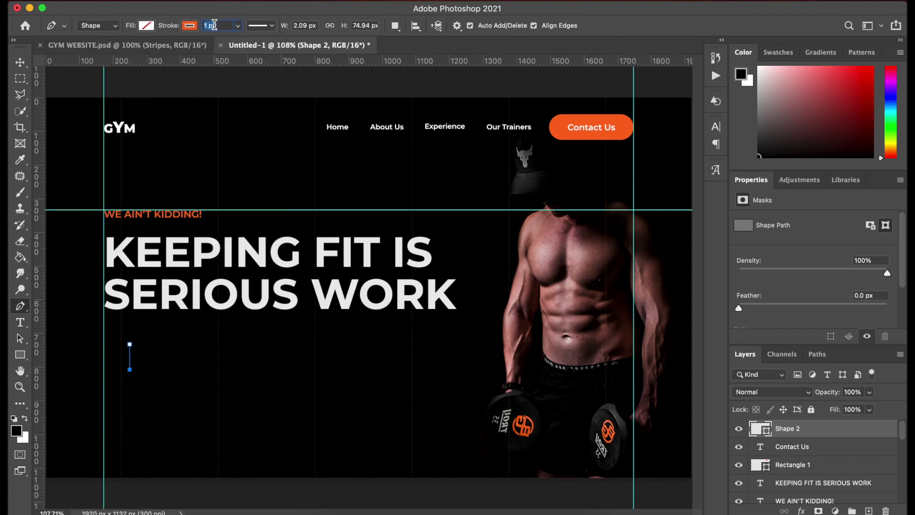
{"action": "type", "text": "8"}
{"action": "key", "text": "Return"}
Move the orange bar onto the left guide.
{"action": "key", "text": "v"}
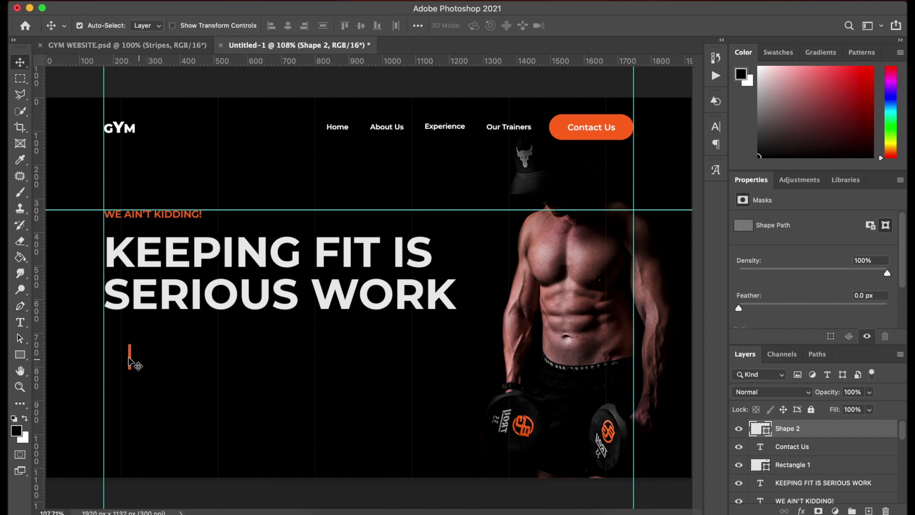
{"action": "left_click_drag", "start_coordinate": [130, 360], "coordinate": [102, 350]}
{"action": "key", "text": "Right"}
{"action": "key", "text": "Right"}
{"action": "key", "text": "Right"}
{"action": "key", "text": "Right"}
Paste the Lorem ipsum sentence right of the orange bar, breaking it before 'adipiscing'.
{"action": "key", "text": "t"}
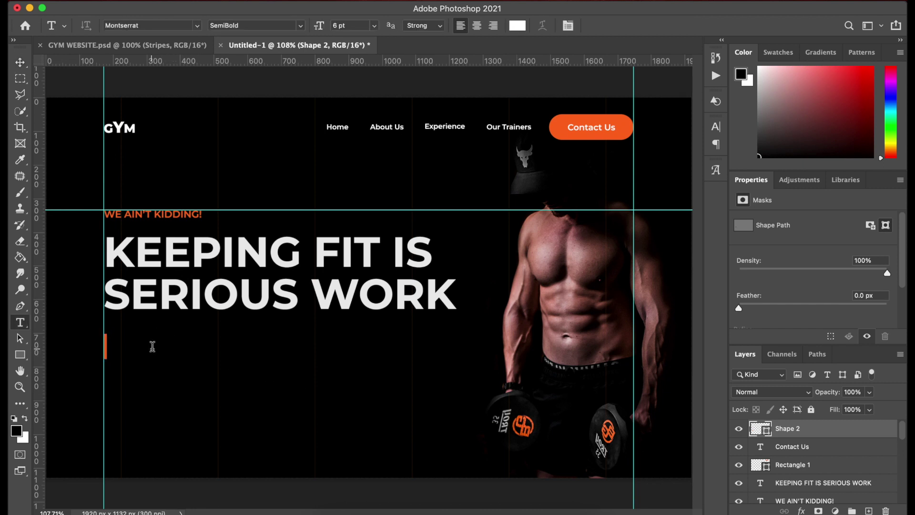
{"action": "left_click", "coordinate": [153, 346]}
{"action": "type", "text": "Lorem ipsum dolor sit amet consectetur adipiscing elit, id nascetur vivamus"}
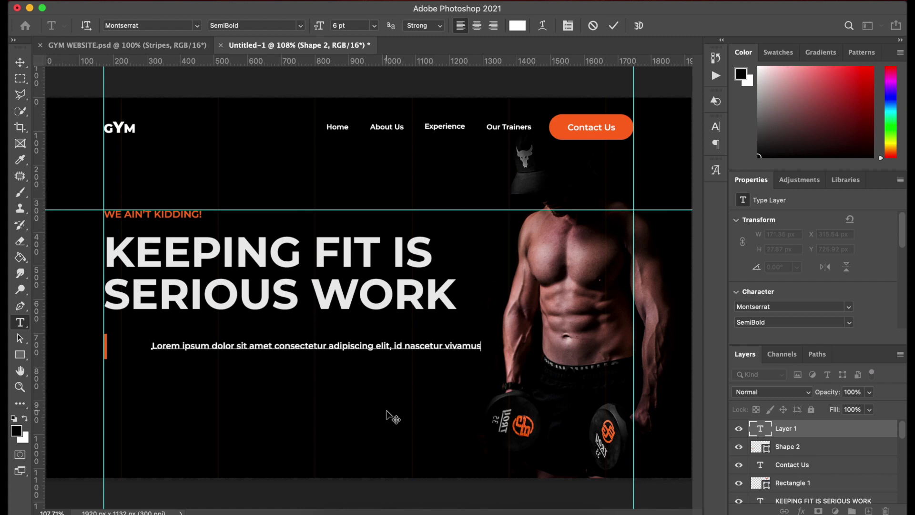
{"action": "left_click", "coordinate": [328, 345]}
{"action": "key", "text": "Return"}
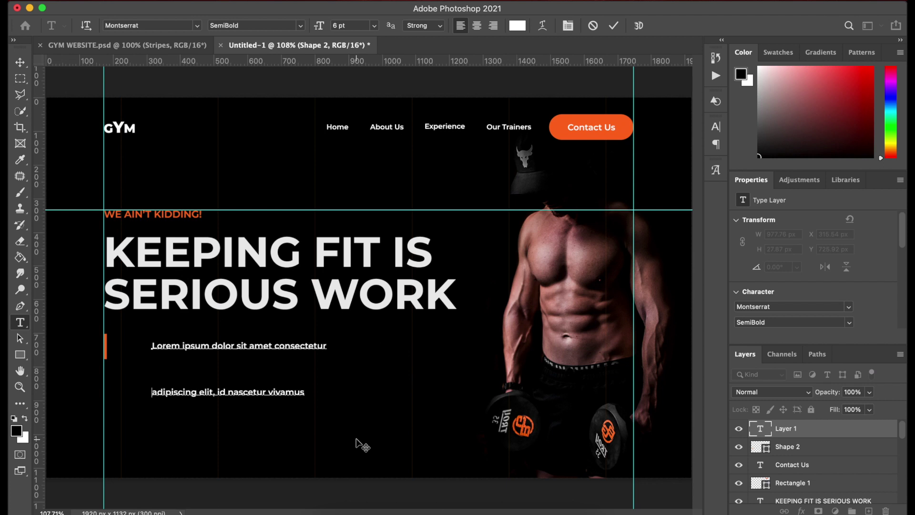
{"action": "left_click", "coordinate": [357, 440]}
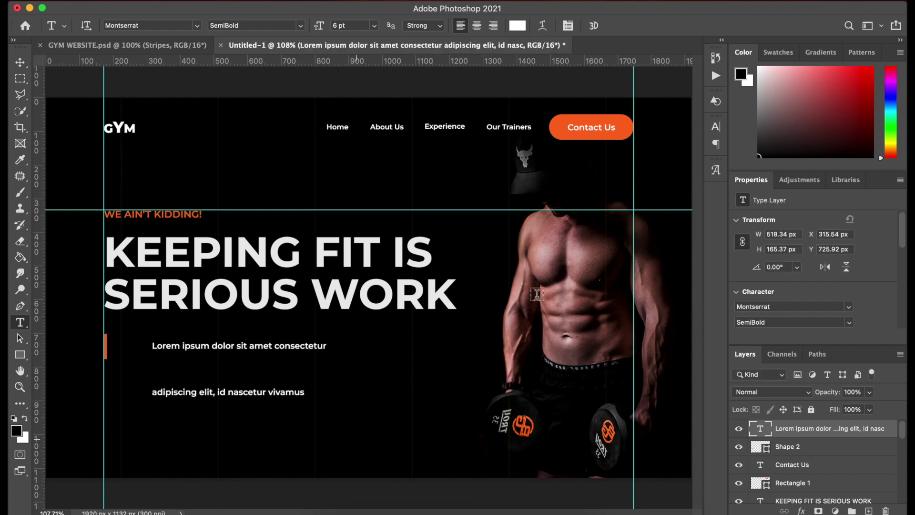
{"action": "left_click", "coordinate": [717, 127]}
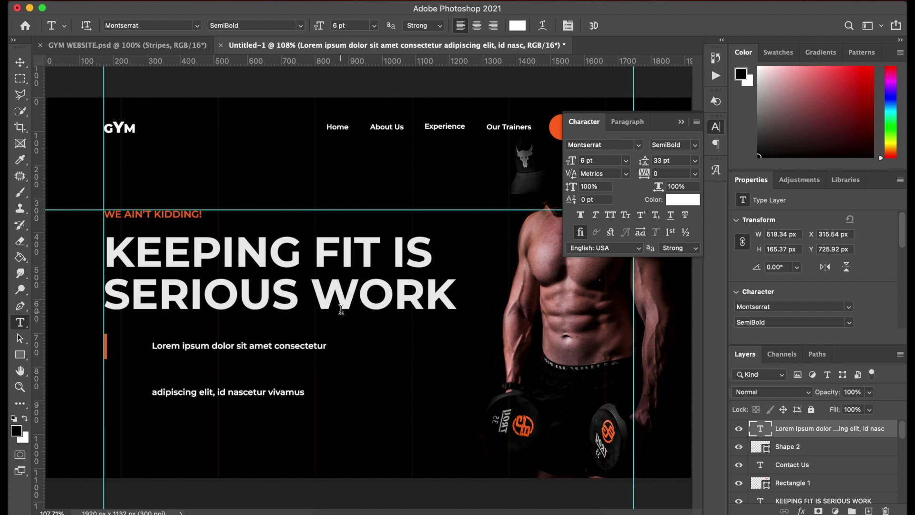
Set the paragraph to 6.5 pt size, 9 pt leading and tracking 60.
{"action": "left_click", "coordinate": [593, 160]}
{"action": "type", "text": "6.5"}
{"action": "key", "text": "Return"}
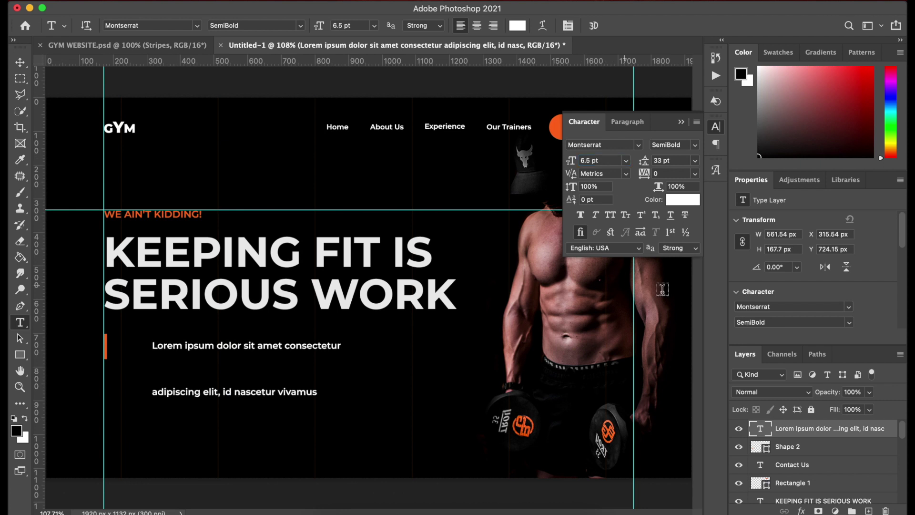
{"action": "left_click", "coordinate": [660, 160]}
{"action": "type", "text": "9"}
{"action": "key", "text": "Return"}
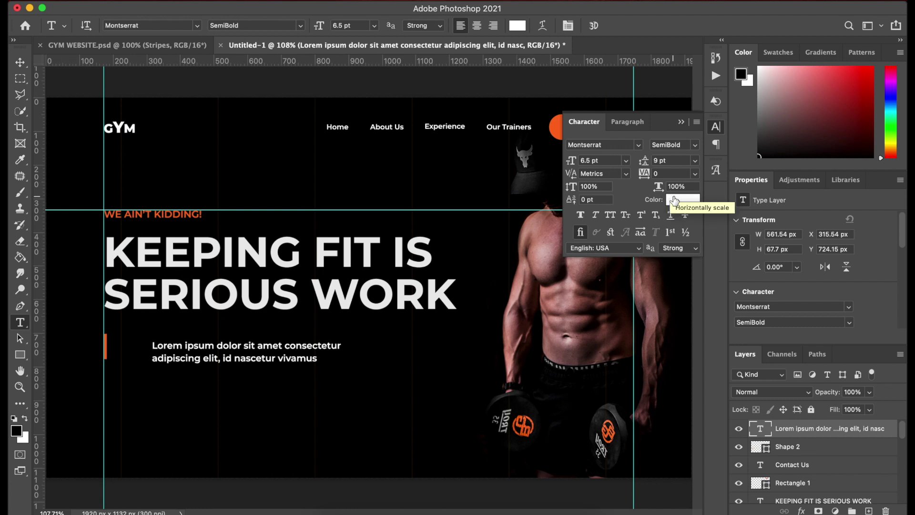
{"action": "left_click", "coordinate": [660, 174]}
{"action": "type", "text": "60"}
{"action": "key", "text": "Return"}
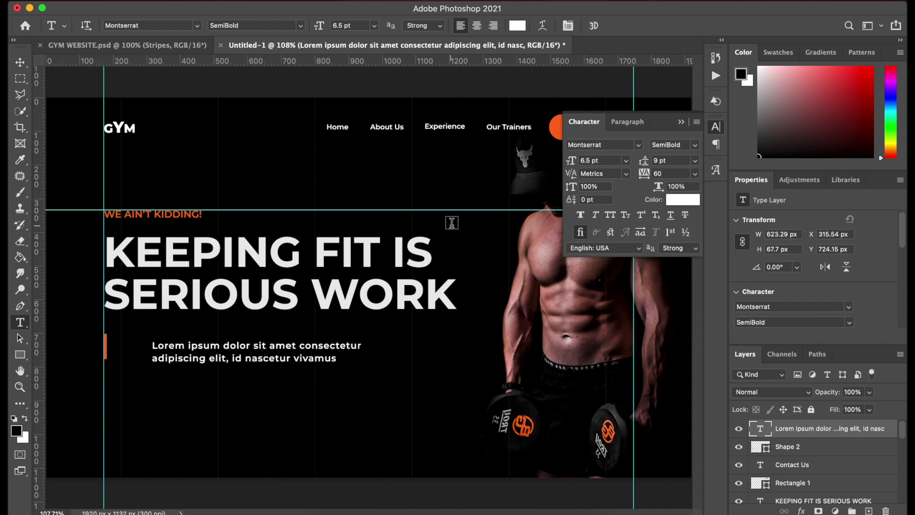
Make the paragraph Montserrat Medium and move it left beside the orange bar.
{"action": "left_click", "coordinate": [694, 145]}
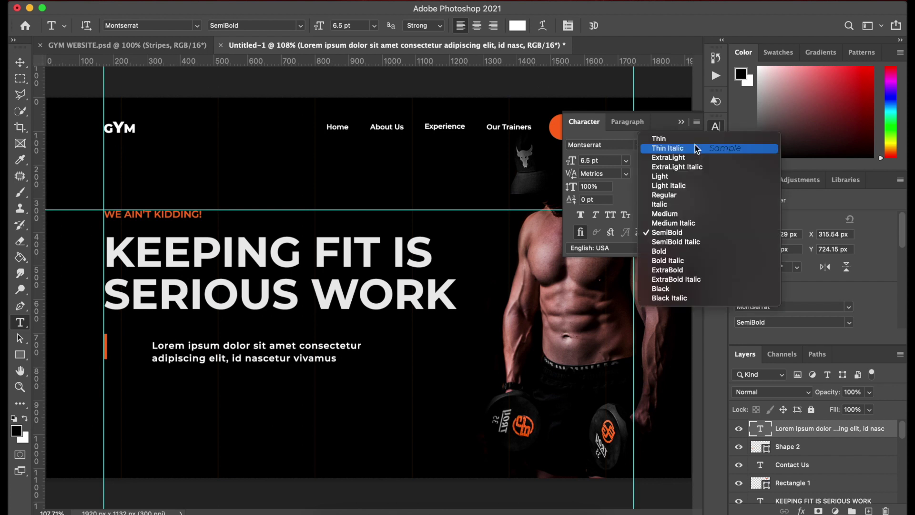
{"action": "key", "text": "Escape"}
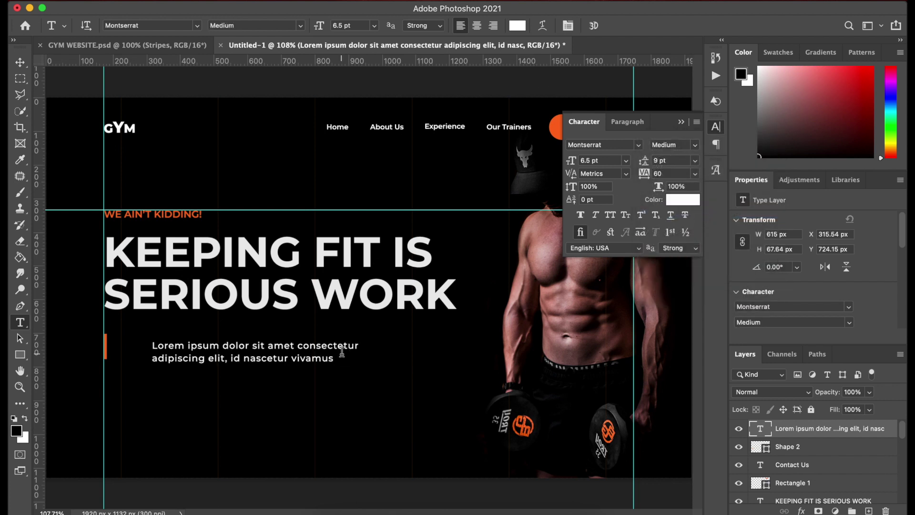
{"action": "key", "text": "v"}
{"action": "left_click", "coordinate": [269, 342]}
{"action": "mouse_move", "coordinate": [268, 342]}
{"action": "left_mouse_down"}
{"action": "mouse_move", "coordinate": [243, 338]}
{"action": "mouse_move", "coordinate": [253, 342]}
{"action": "left_mouse_up"}
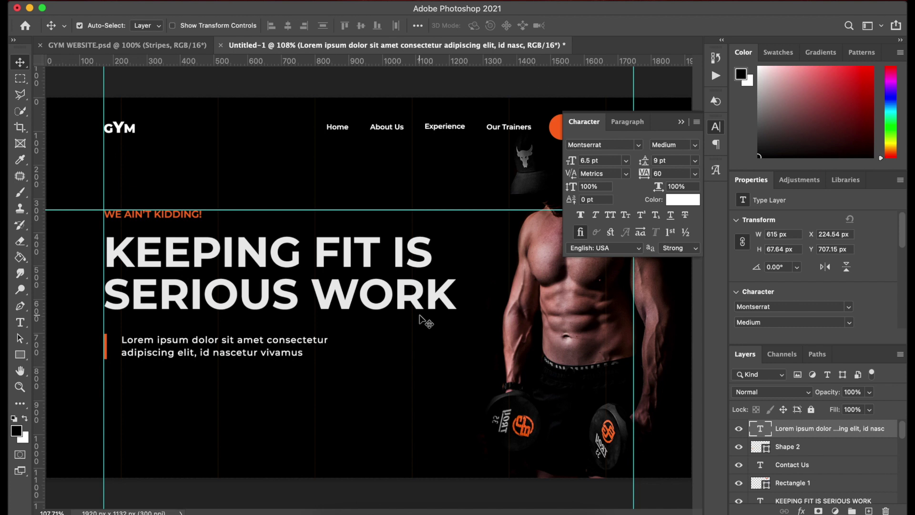
Dim the Lorem ipsum paragraph to 55% opacity and nudge it left to X 218.54 px.
{"action": "left_click", "coordinate": [853, 392]}
{"action": "type", "text": "55"}
{"action": "key", "text": "Return"}
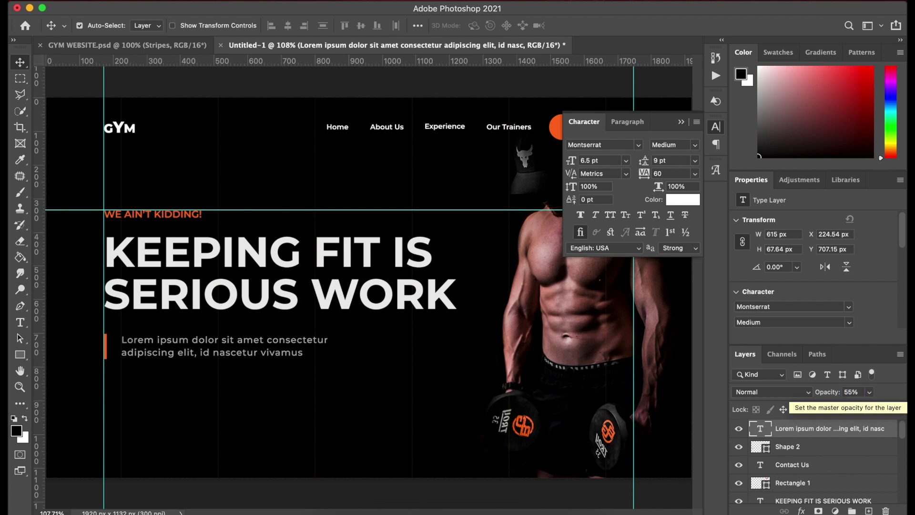
{"action": "key", "text": "Left"}
{"action": "key", "text": "Left"}
{"action": "key", "text": "Left"}
{"action": "key", "text": "Left"}
{"action": "key", "text": "Left"}
{"action": "key", "text": "Left"}
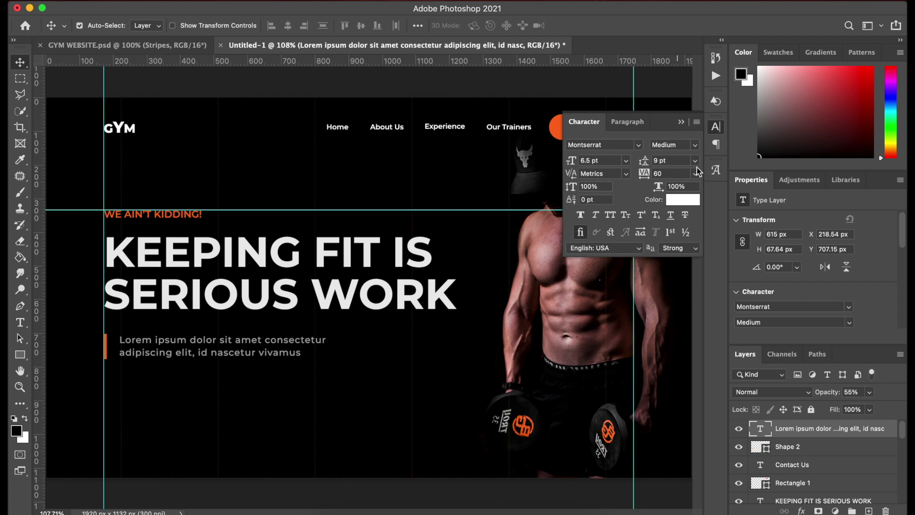
{"action": "left_click", "coordinate": [681, 122]}
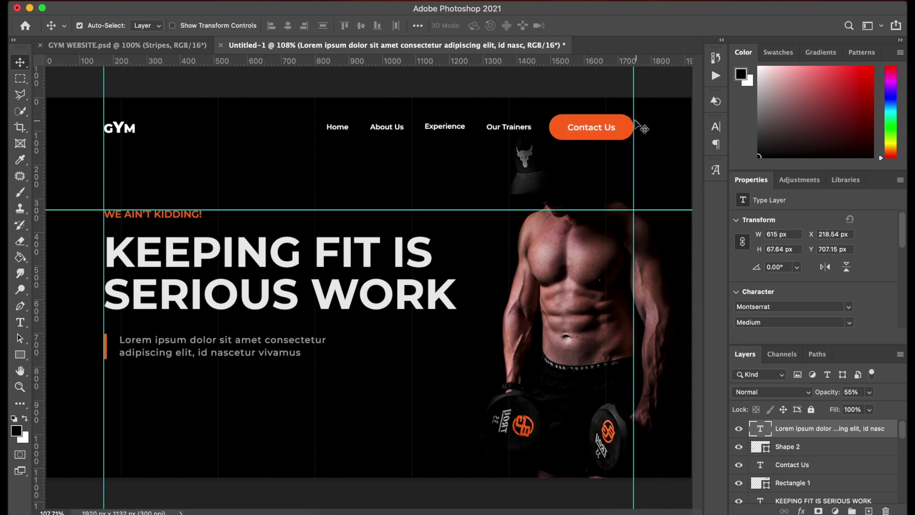
Copy the orange Contact Us button below the paragraph, aligned with the headline at X 171, Y 847 px.
{"action": "left_click", "coordinate": [598, 127]}
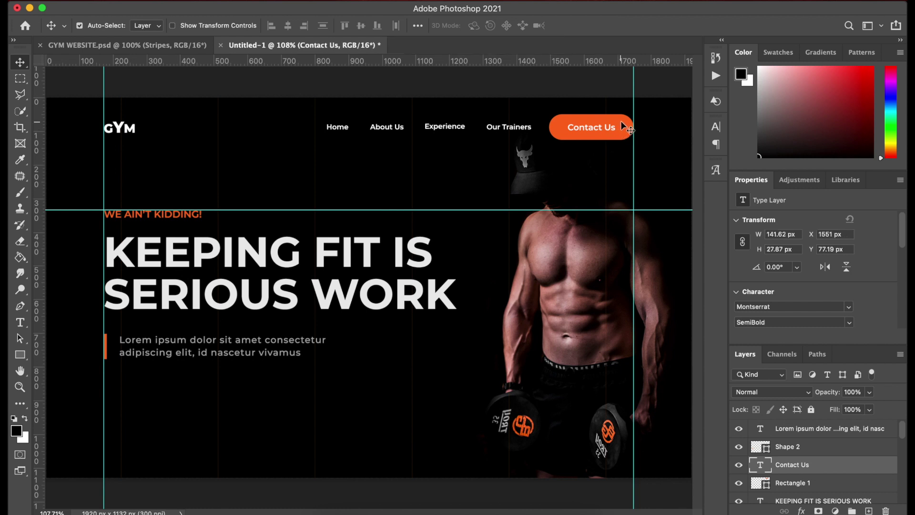
{"action": "left_click", "coordinate": [623, 121], "text": "shift"}
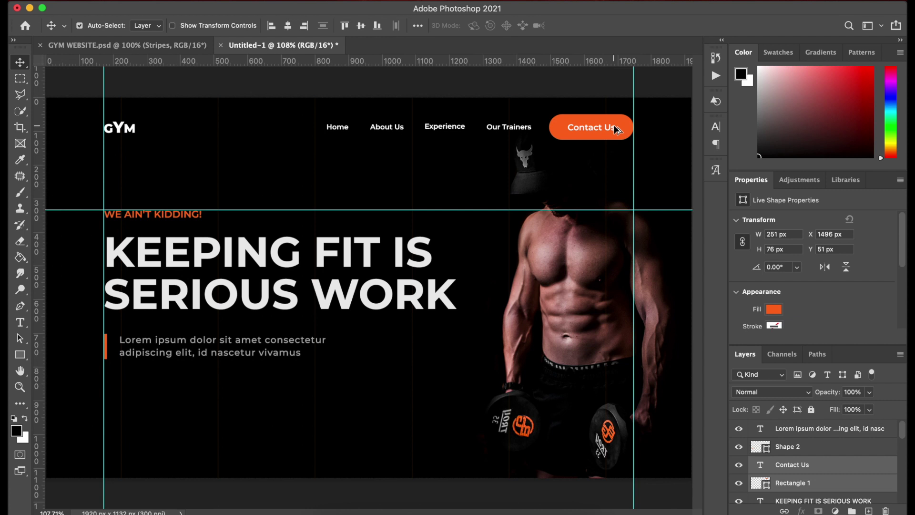
{"action": "left_click_drag", "start_coordinate": [612, 125], "coordinate": [191, 392]}
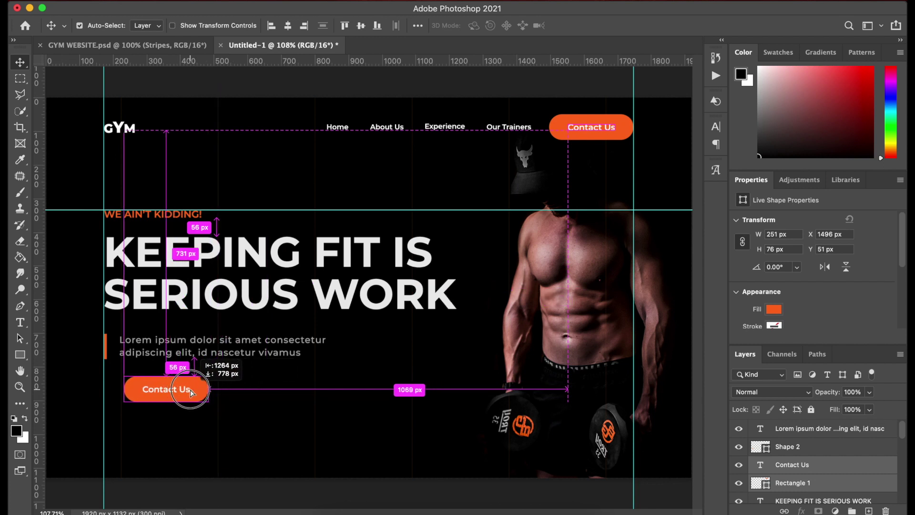
{"action": "left_click_drag", "start_coordinate": [190, 392], "coordinate": [191, 390]}
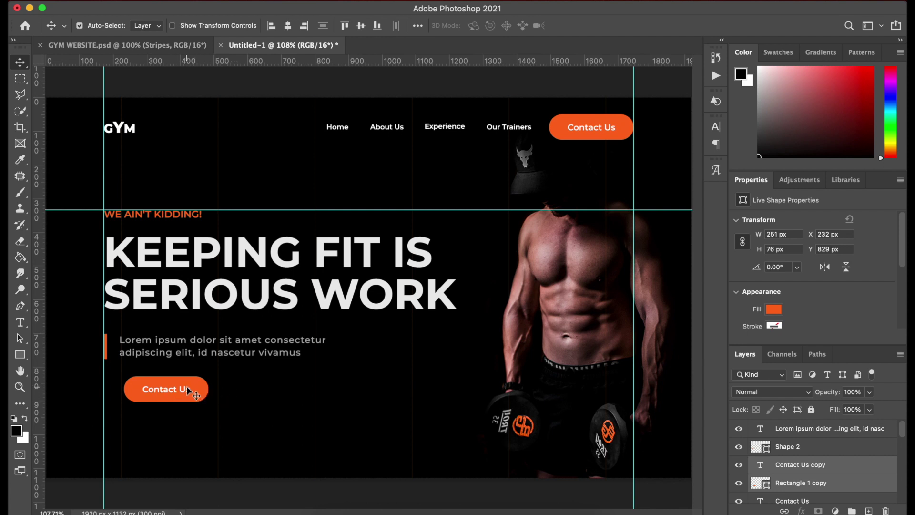
{"action": "left_click_drag", "start_coordinate": [185, 390], "coordinate": [164, 401]}
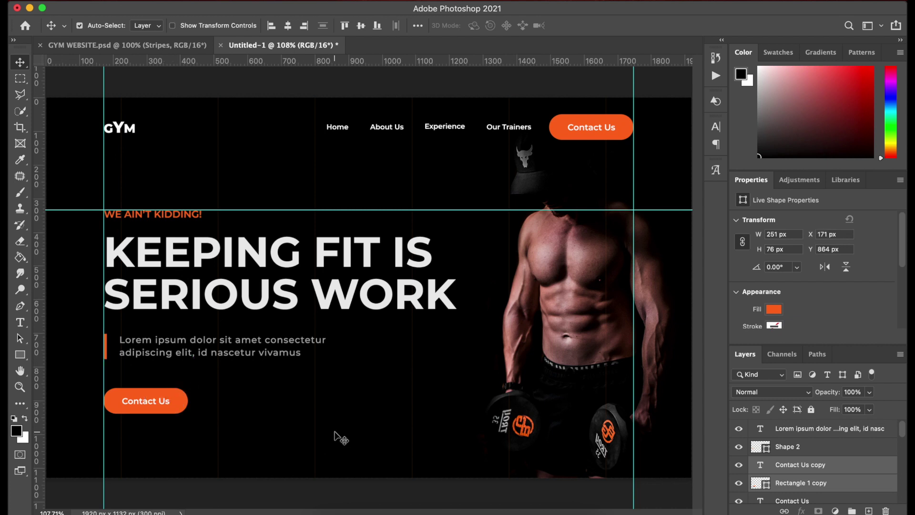
{"action": "key", "text": "Up"}
{"action": "key", "text": "Up"}
{"action": "key", "text": "Up"}
{"action": "key", "text": "Up"}
{"action": "key", "text": "Up"}
{"action": "key", "text": "Up"}
{"action": "key", "text": "Up"}
{"action": "key", "text": "Up"}
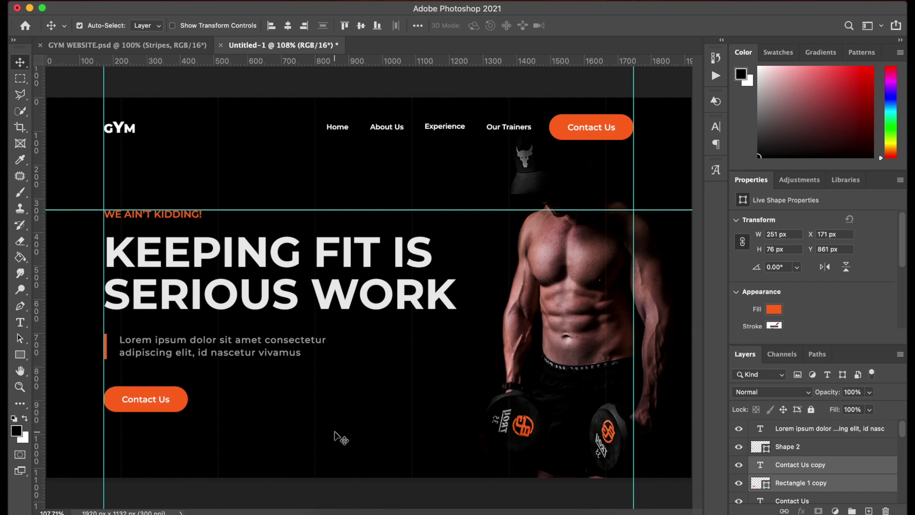
{"action": "key", "text": "Up"}
{"action": "key", "text": "Up"}
{"action": "key", "text": "Up"}
{"action": "key", "text": "Up"}
{"action": "key", "text": "Up"}
{"action": "key", "text": "Up"}
{"action": "key", "text": "Up"}
{"action": "key", "text": "Up"}
{"action": "key", "text": "Up"}
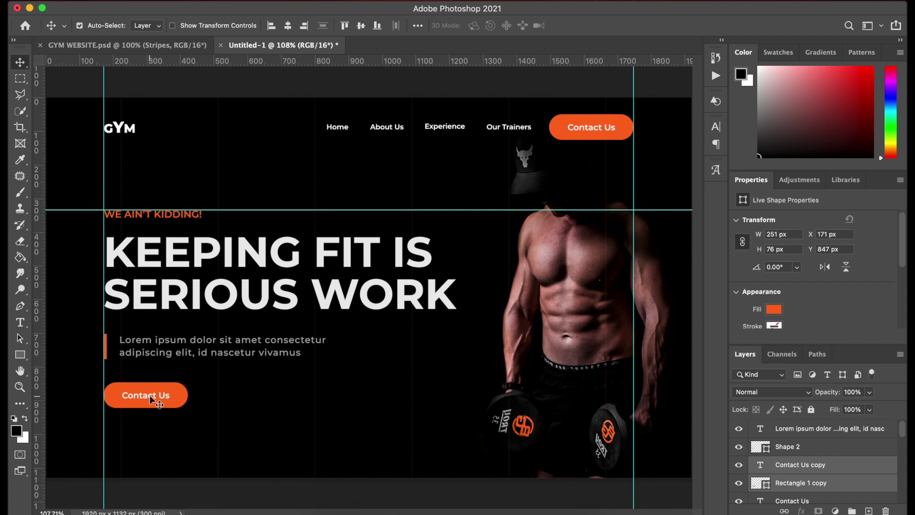
{"action": "left_click", "coordinate": [231, 404]}
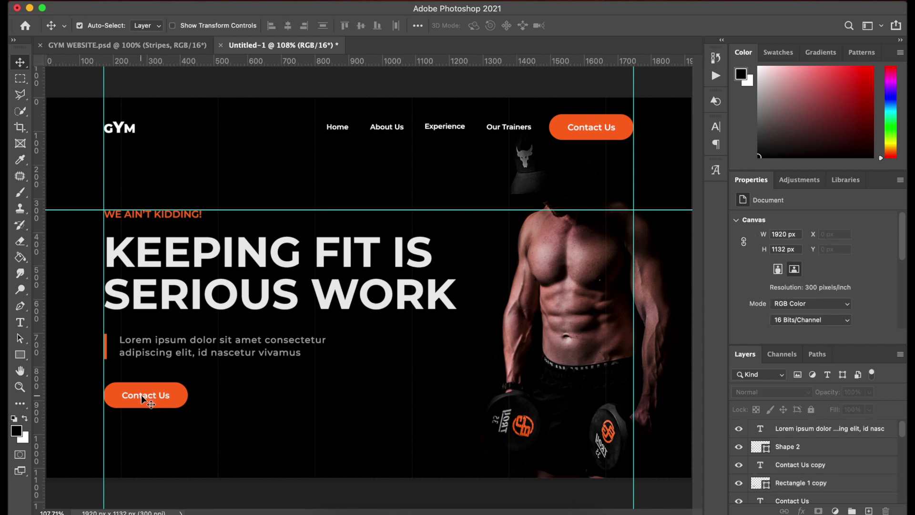
Change the copied button's label to 'Get Started' and nudge it two pixels left to centre it.
{"action": "left_click", "coordinate": [142, 396]}
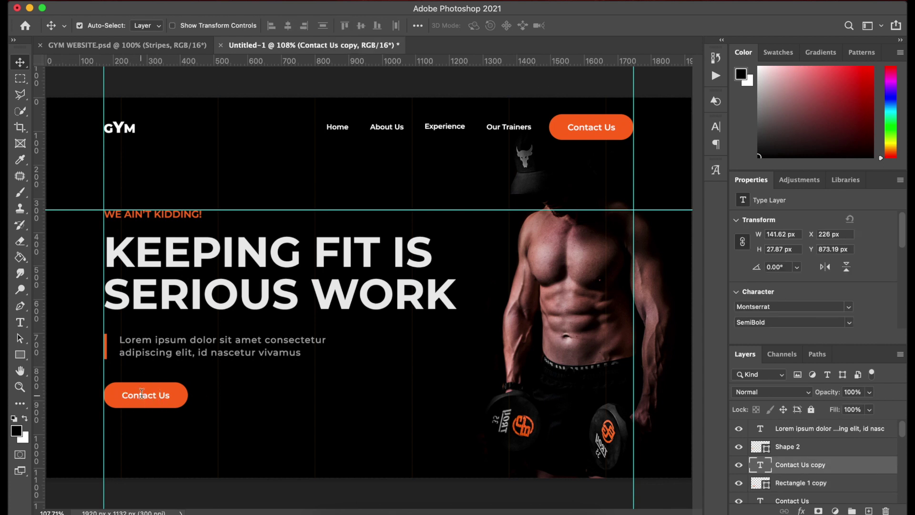
{"action": "double_click", "coordinate": [141, 394]}
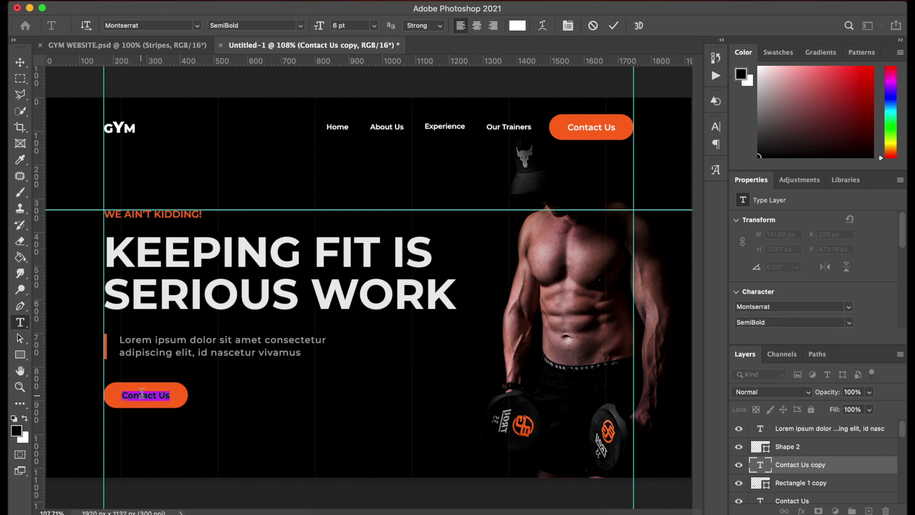
{"action": "type", "text": "Get Started"}
{"action": "key", "text": "super+Return"}
{"action": "key", "text": "Left"}
{"action": "key", "text": "Left"}
{"action": "key", "text": "Left"}
{"action": "key", "text": "Left"}
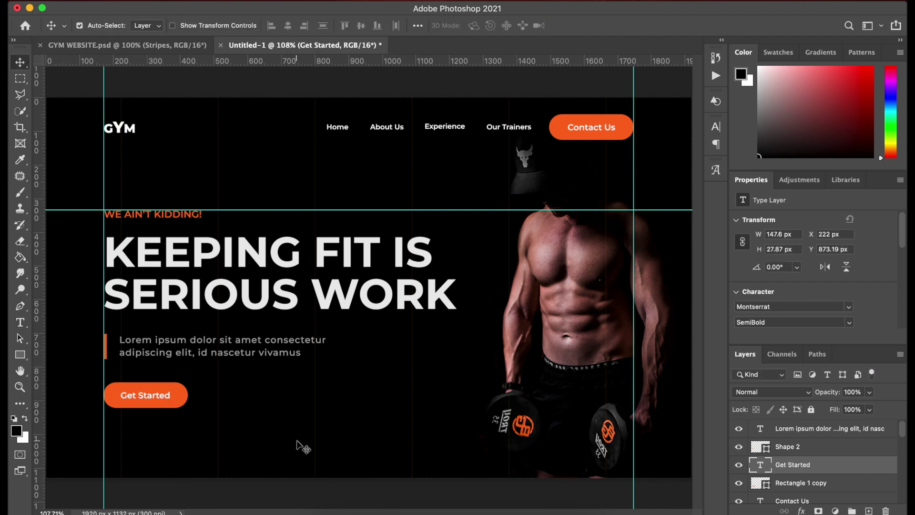
{"action": "key", "text": "Left"}
Copy the Get Started button to its right on the same line, at X 463 px, Y 847 px.
{"action": "left_click", "coordinate": [183, 399], "text": "shift"}
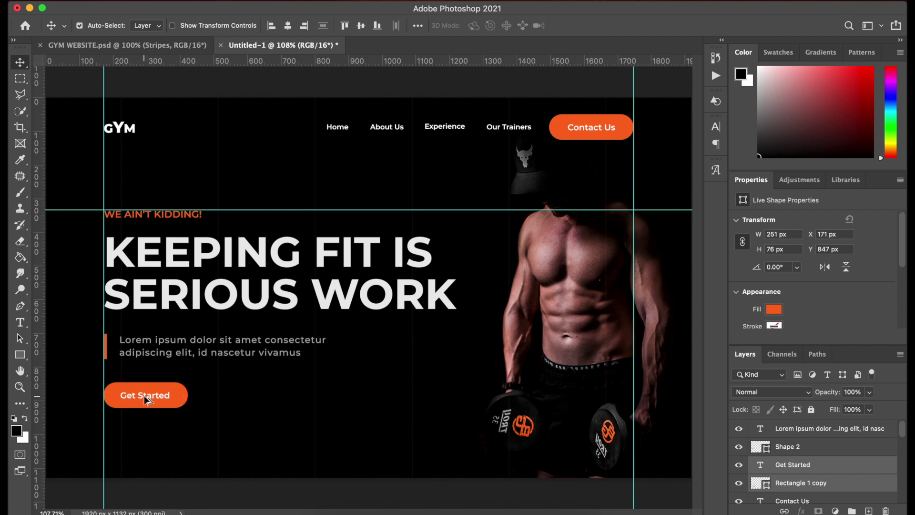
{"action": "left_click_drag", "start_coordinate": [144, 396], "coordinate": [245, 401]}
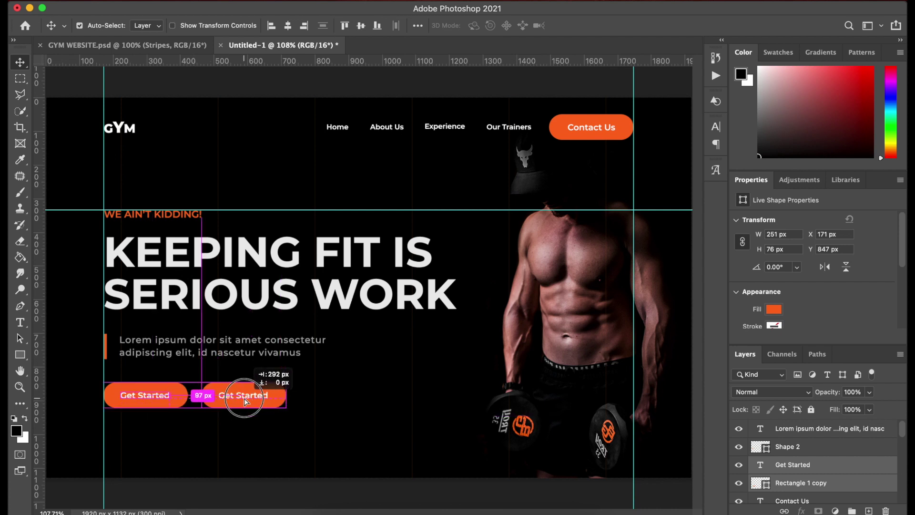
{"action": "left_click_drag", "start_coordinate": [245, 401], "coordinate": [246, 402]}
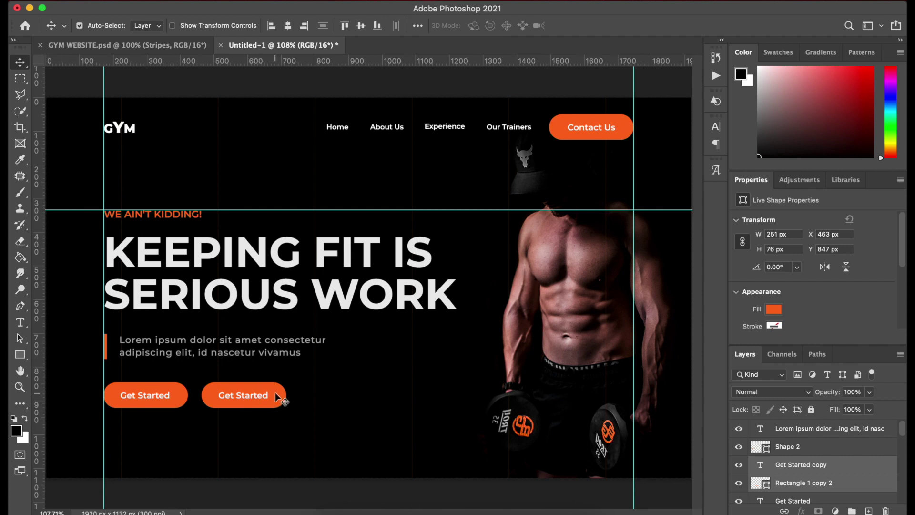
Fill the second Get Started button with dark grey #1f1f1f instead of orange.
{"action": "left_click", "coordinate": [716, 126]}
{"action": "left_click", "coordinate": [774, 310]}
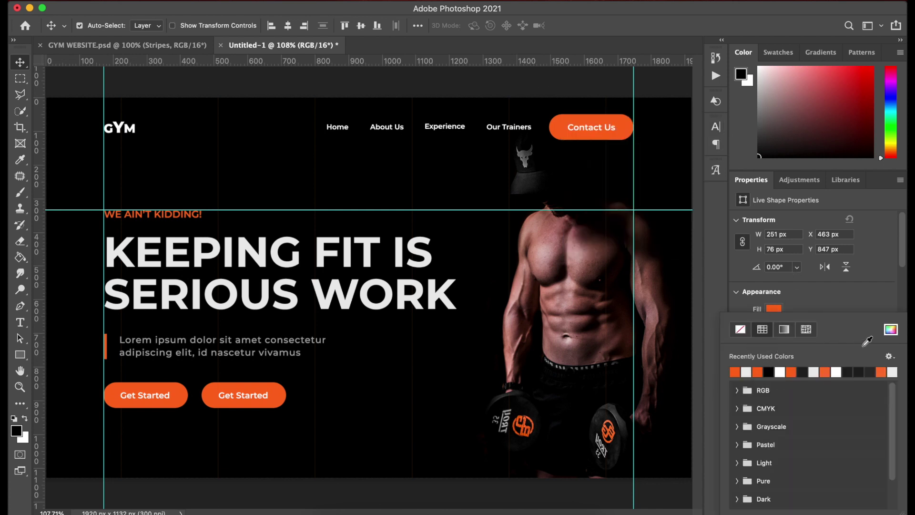
{"action": "left_click", "coordinate": [768, 371]}
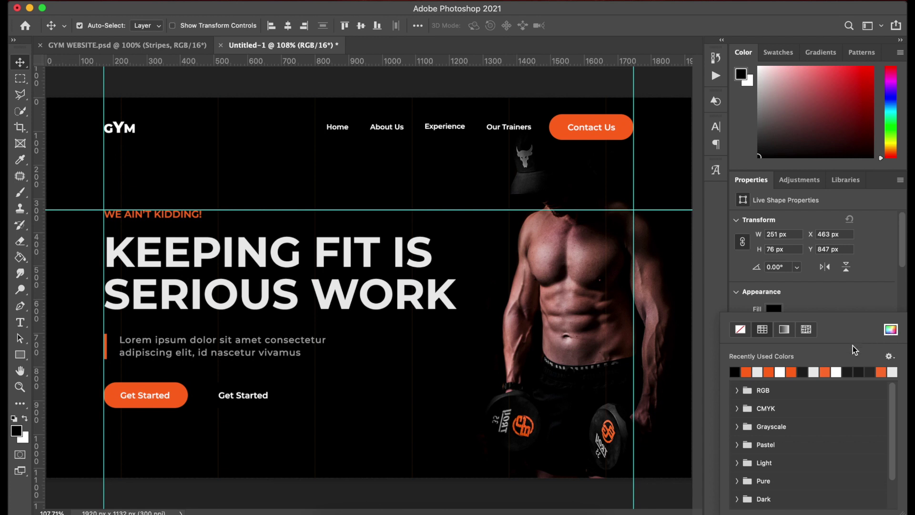
{"action": "left_click", "coordinate": [890, 330]}
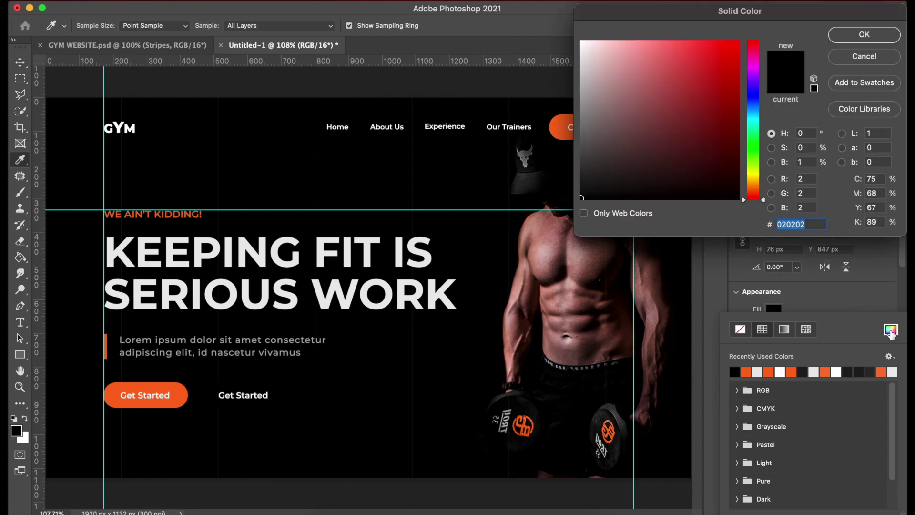
{"action": "type", "text": "1f1f1f"}
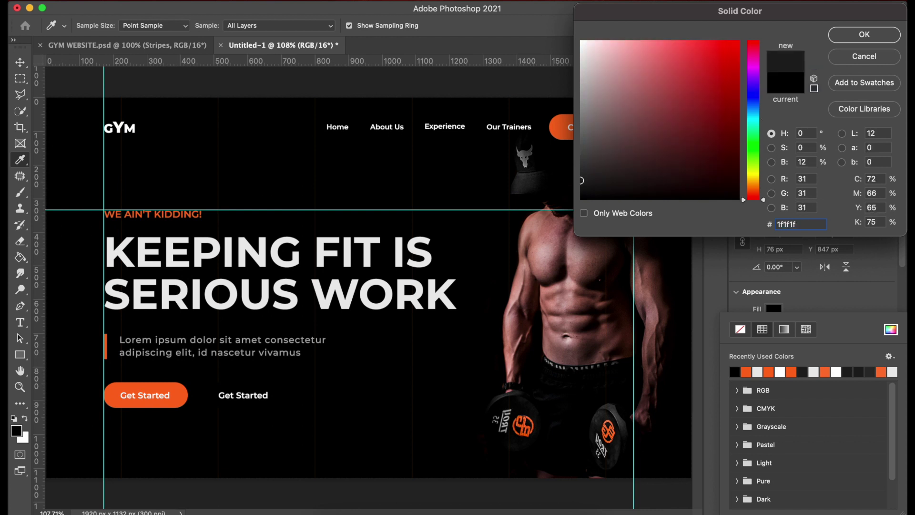
{"action": "key", "text": "Return"}
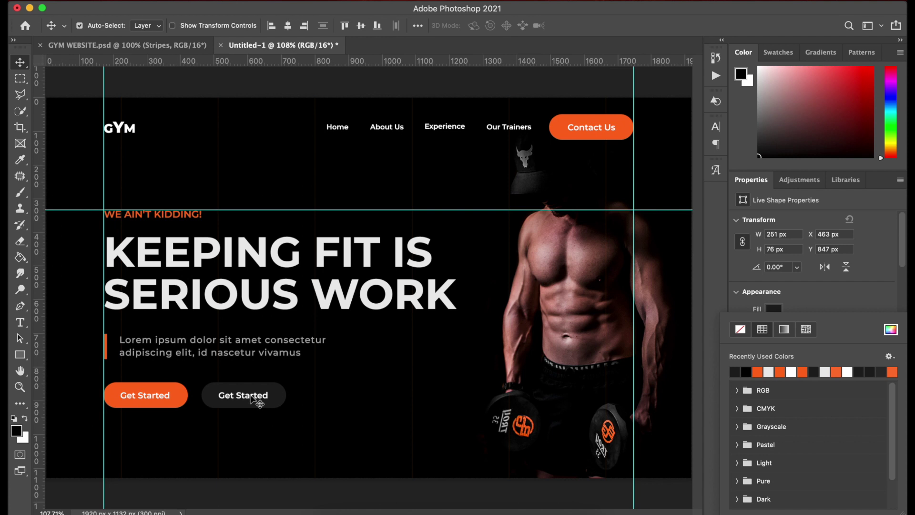
{"action": "key", "text": "Escape"}
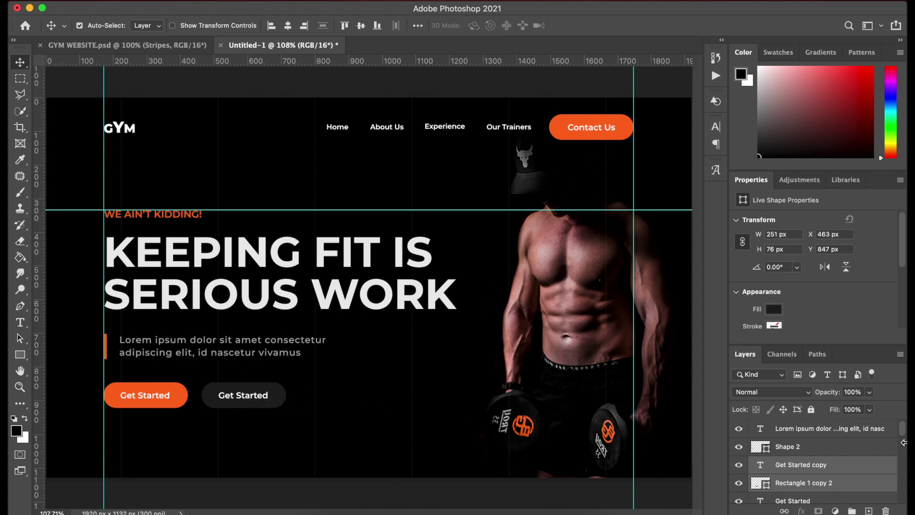
Relabel the dark button 'Preview' and centre the text with 159 px on either side.
{"action": "left_click", "coordinate": [760, 447]}
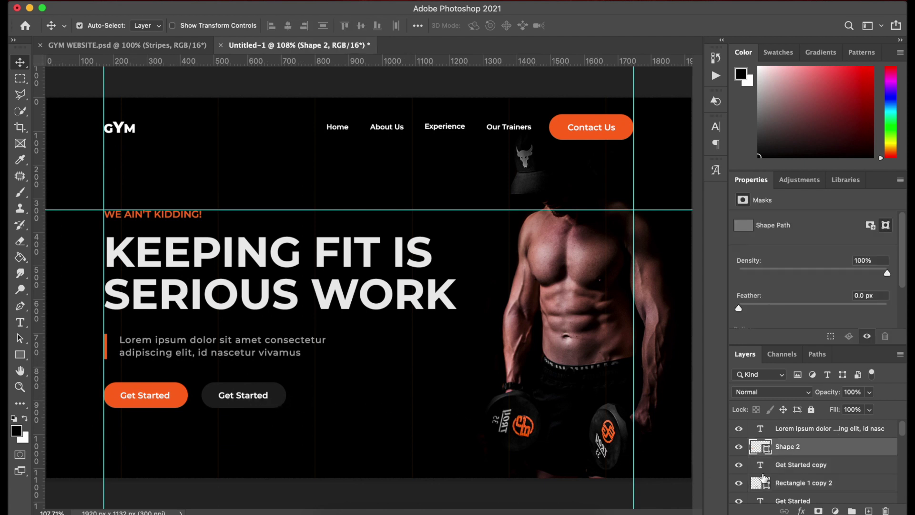
{"action": "left_click", "coordinate": [247, 399]}
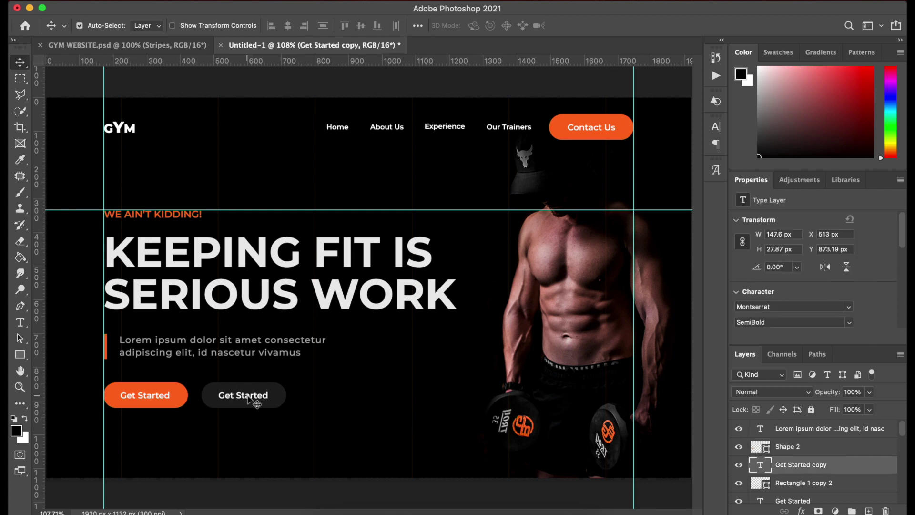
{"action": "double_click", "coordinate": [248, 396]}
{"action": "type", "text": "P"}
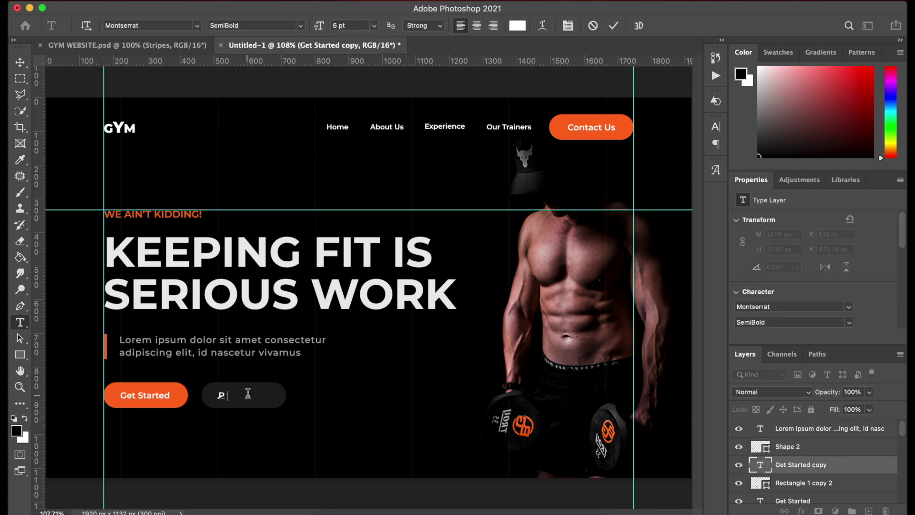
{"action": "type", "text": "review"}
{"action": "key", "text": "Escape"}
{"action": "key", "text": "v"}
{"action": "left_click_drag", "start_coordinate": [238, 389], "coordinate": [248, 398]}
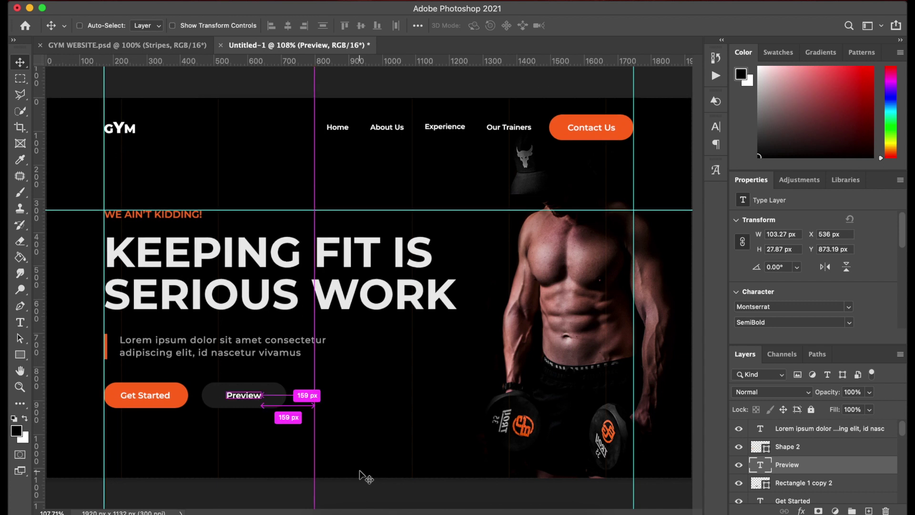
{"action": "key", "text": "super+1"}
{"action": "key", "text": "super+0"}
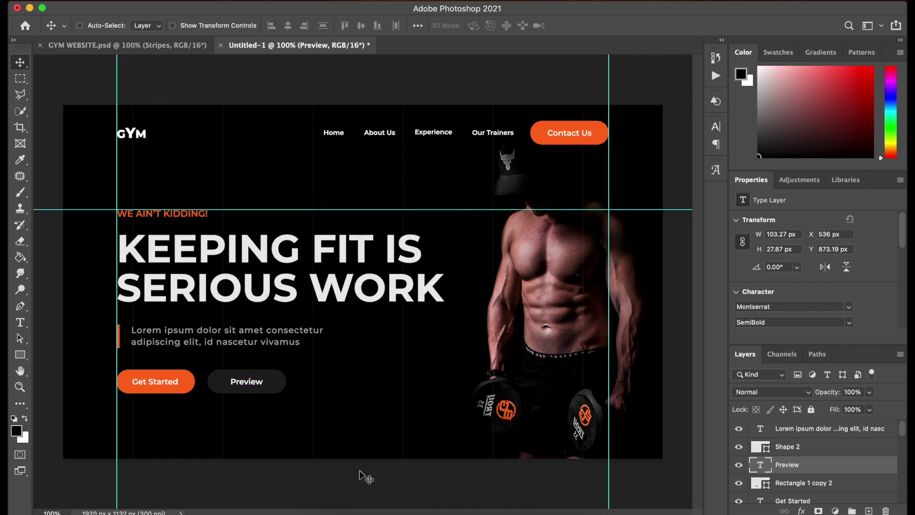
{"action": "key", "text": "super+1"}
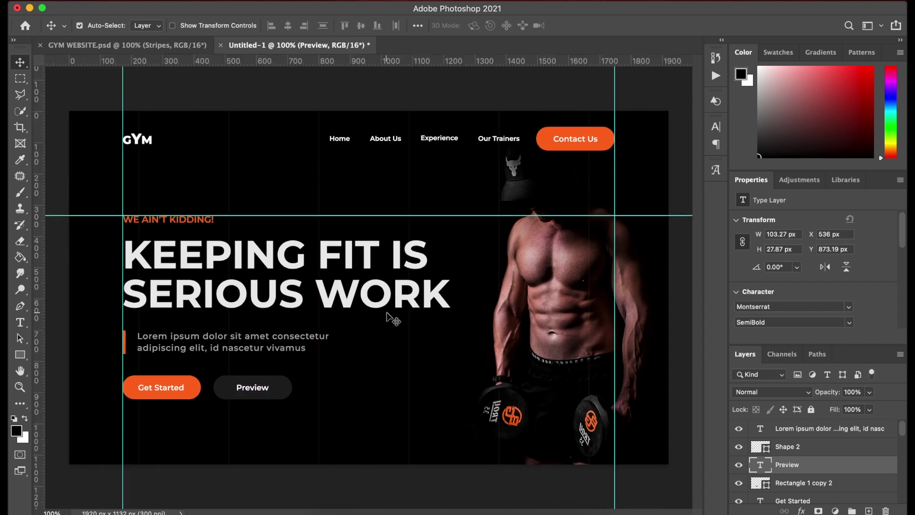